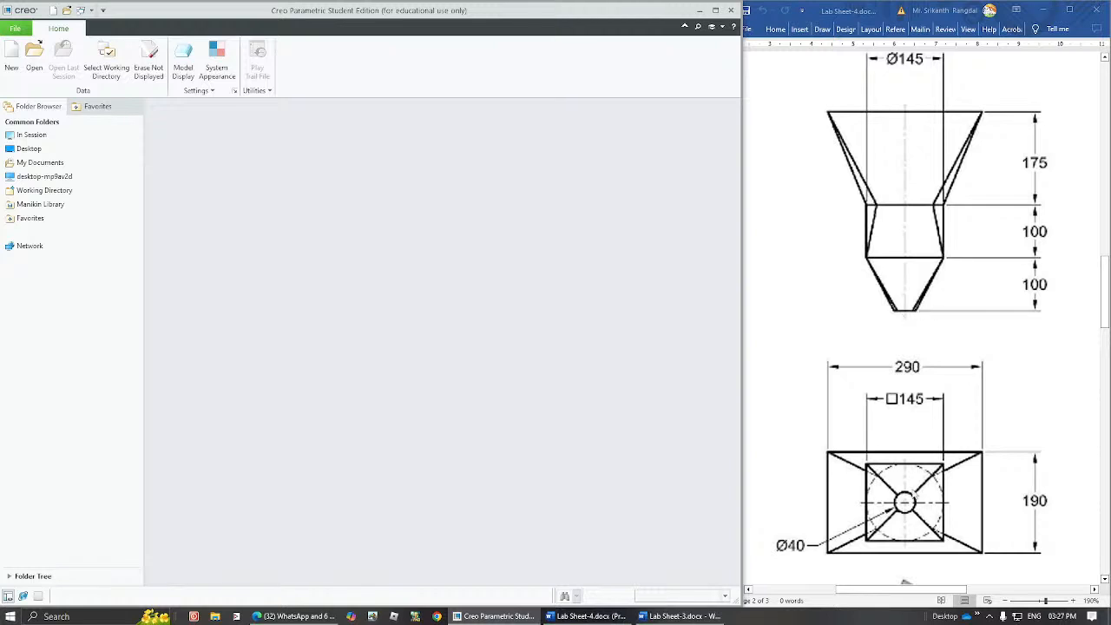
Set the personal folder on the Desktop as the working directory.
{"action": "left_click_drag", "start_coordinate": [1100, 276], "coordinate": [1102, 341]}
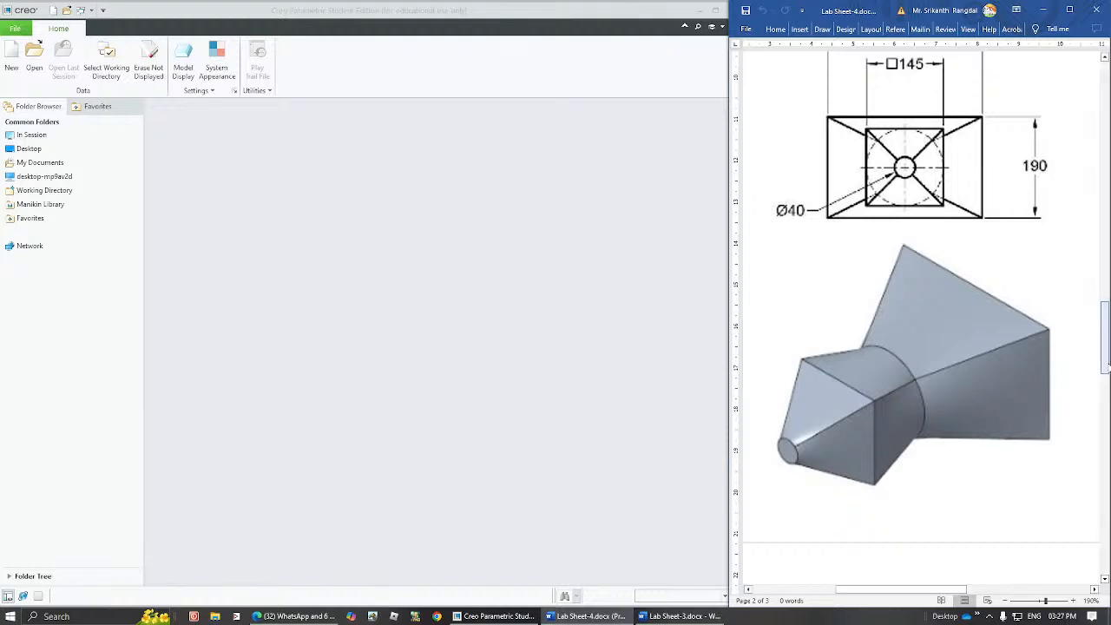
{"action": "left_click_drag", "start_coordinate": [1106, 368], "coordinate": [1106, 316]}
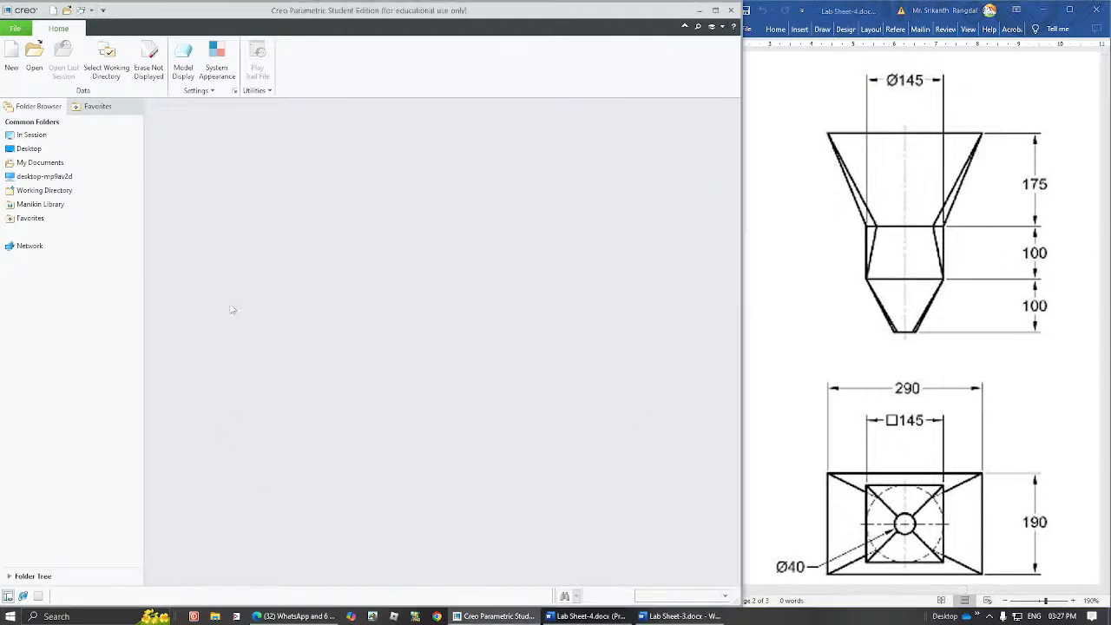
{"action": "left_click", "coordinate": [106, 71]}
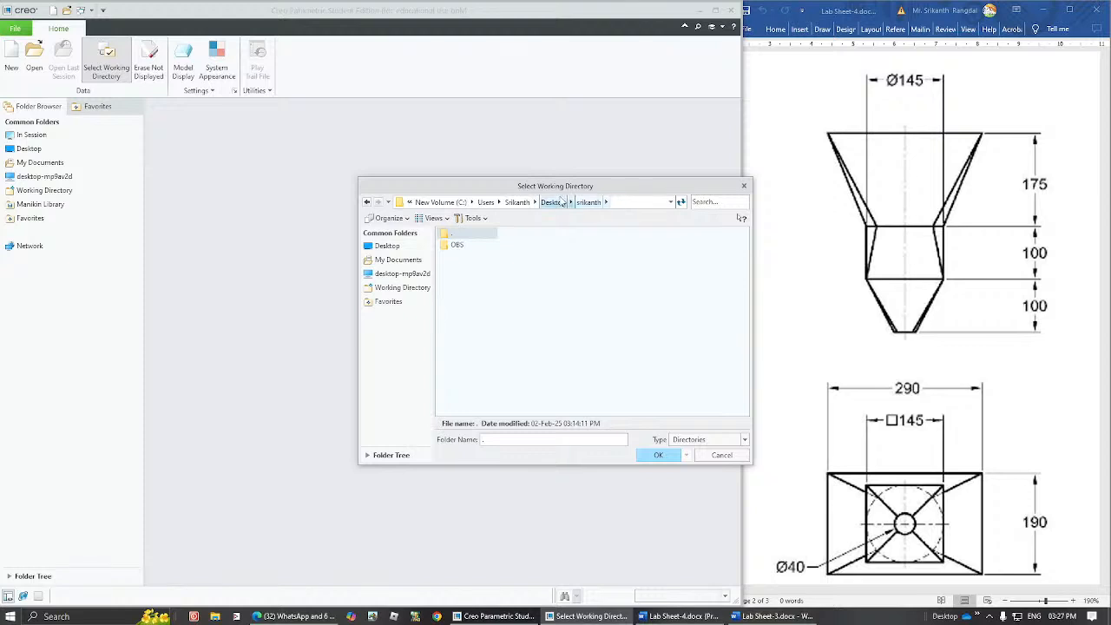
{"action": "left_click", "coordinate": [655, 455]}
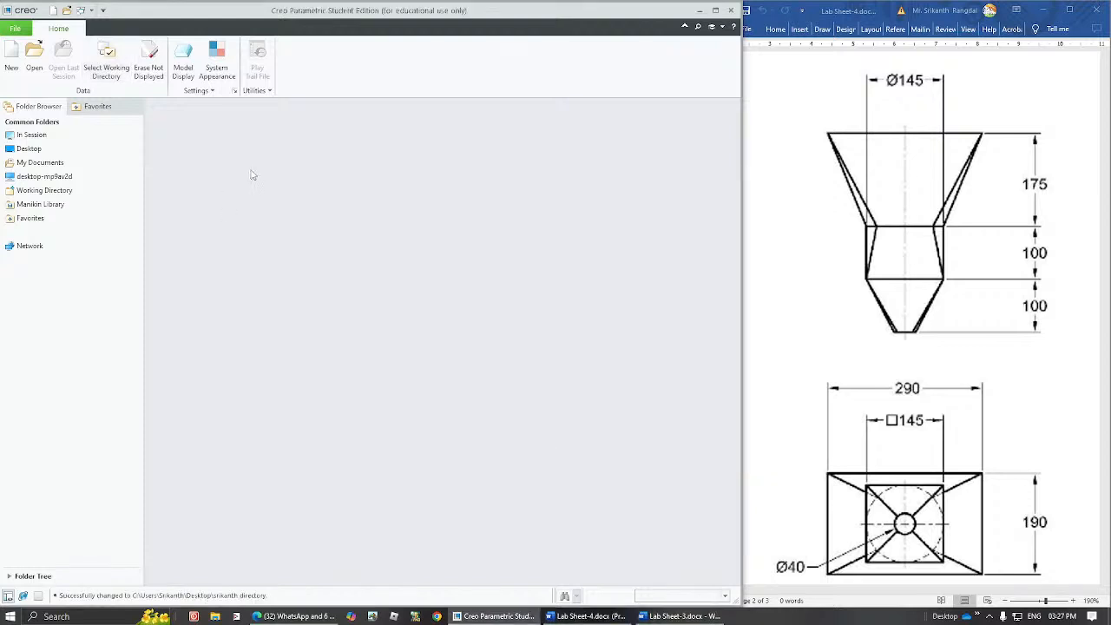
Create a new solid part named CLASS_4B with the default template.
{"action": "left_click", "coordinate": [11, 56]}
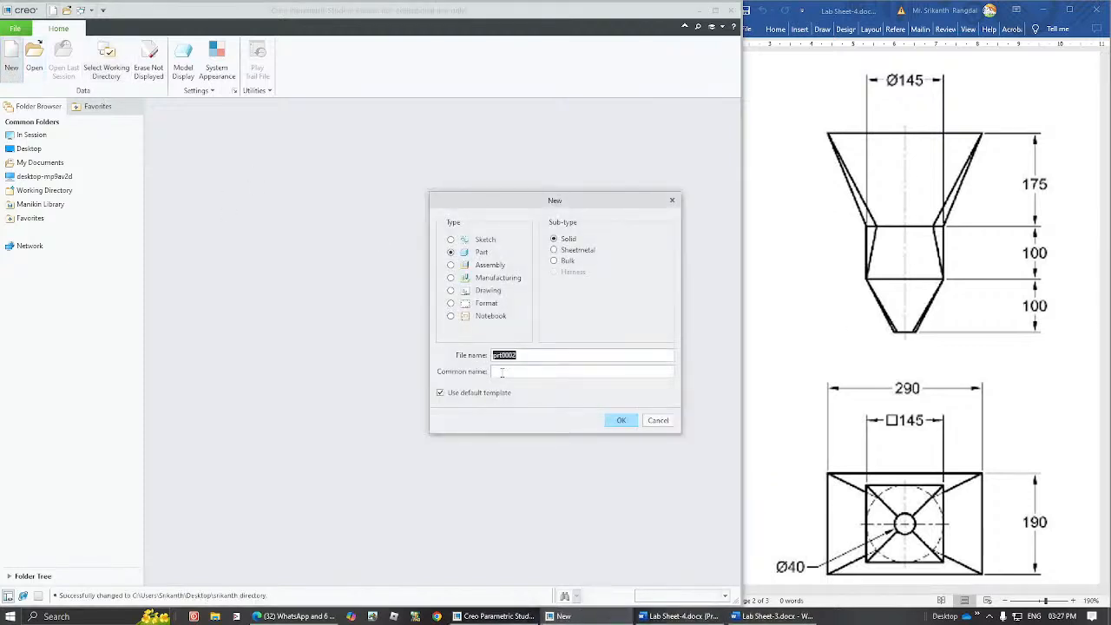
{"action": "type", "text": "Class_4b"}
{"action": "left_click", "coordinate": [624, 419]}
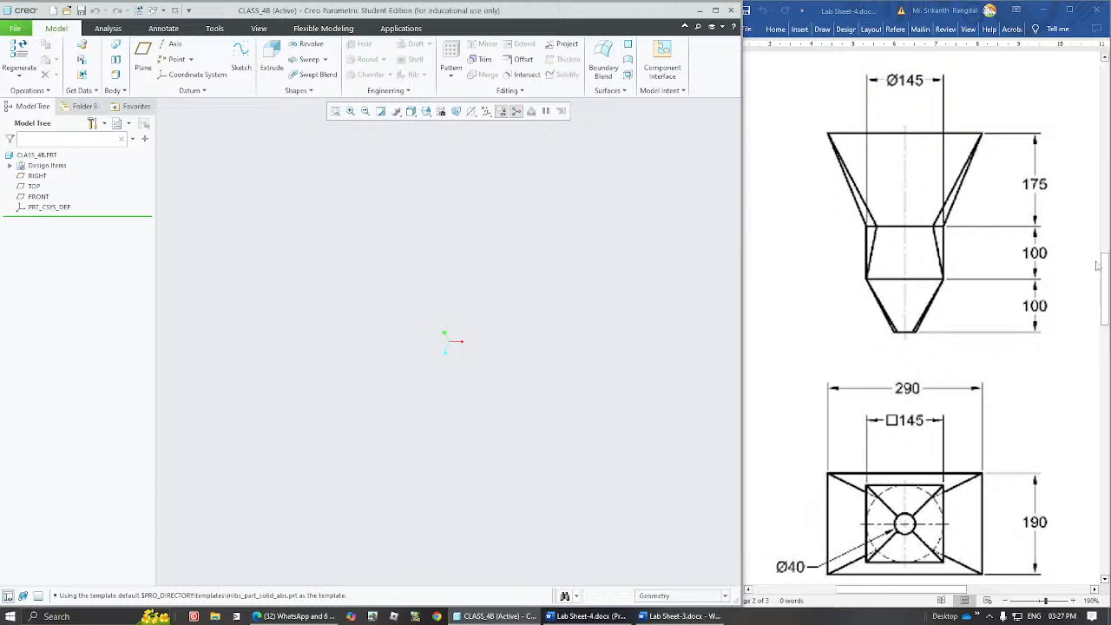
Turn on the display of all datum axes, points, coordinate systems and planes.
{"action": "left_click_drag", "start_coordinate": [1104, 265], "coordinate": [1104, 266]}
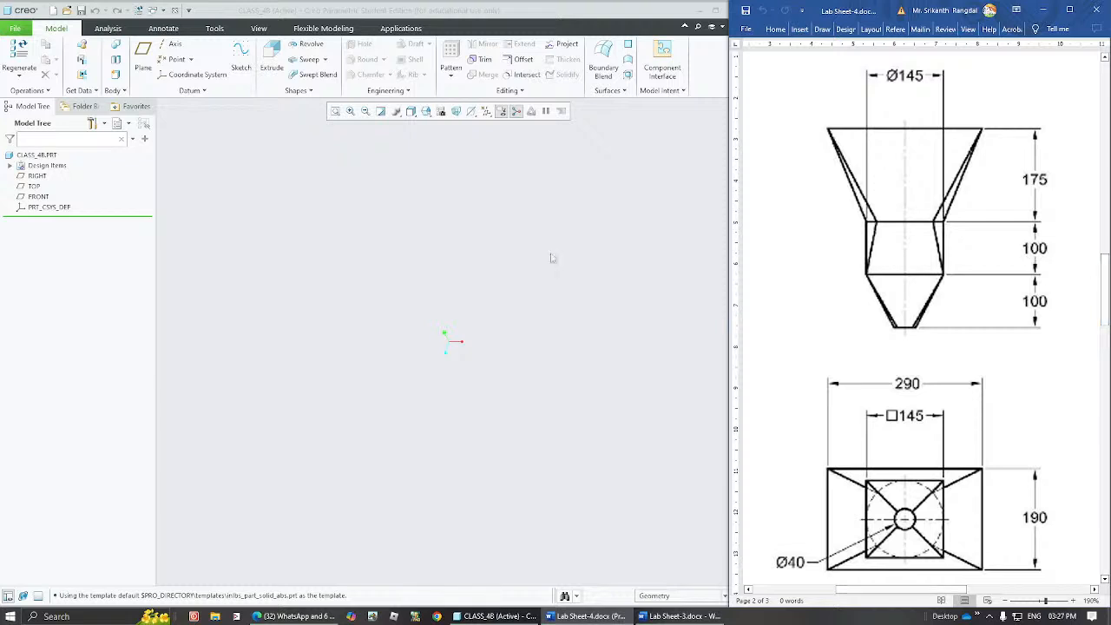
{"action": "left_click", "coordinate": [550, 258]}
{"action": "left_click", "coordinate": [501, 112]}
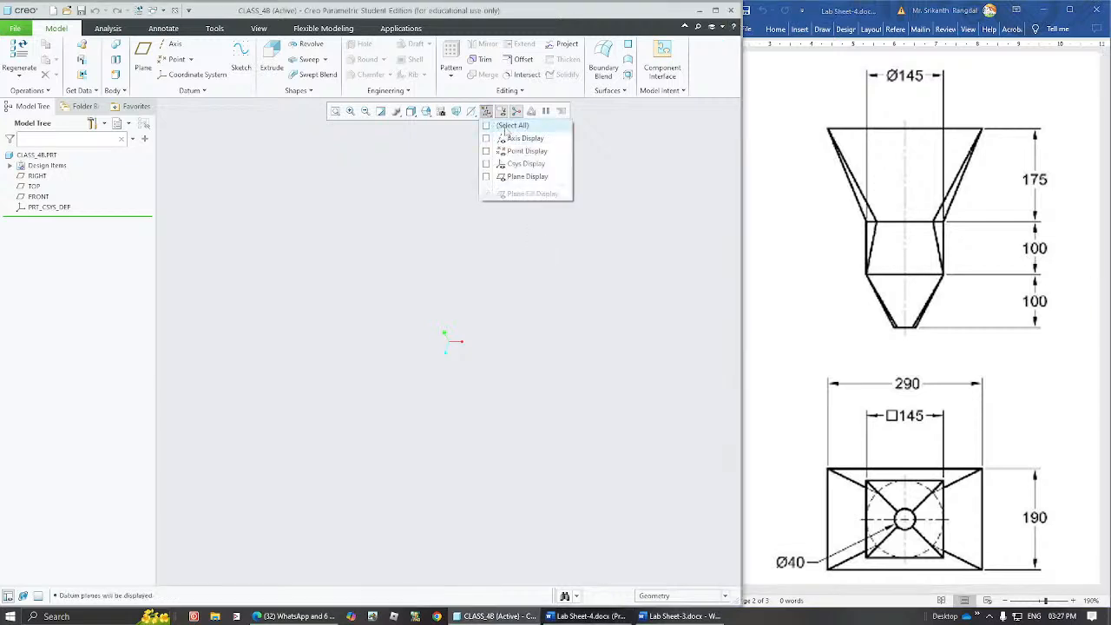
{"action": "left_click", "coordinate": [505, 127]}
{"action": "left_click", "coordinate": [410, 189]}
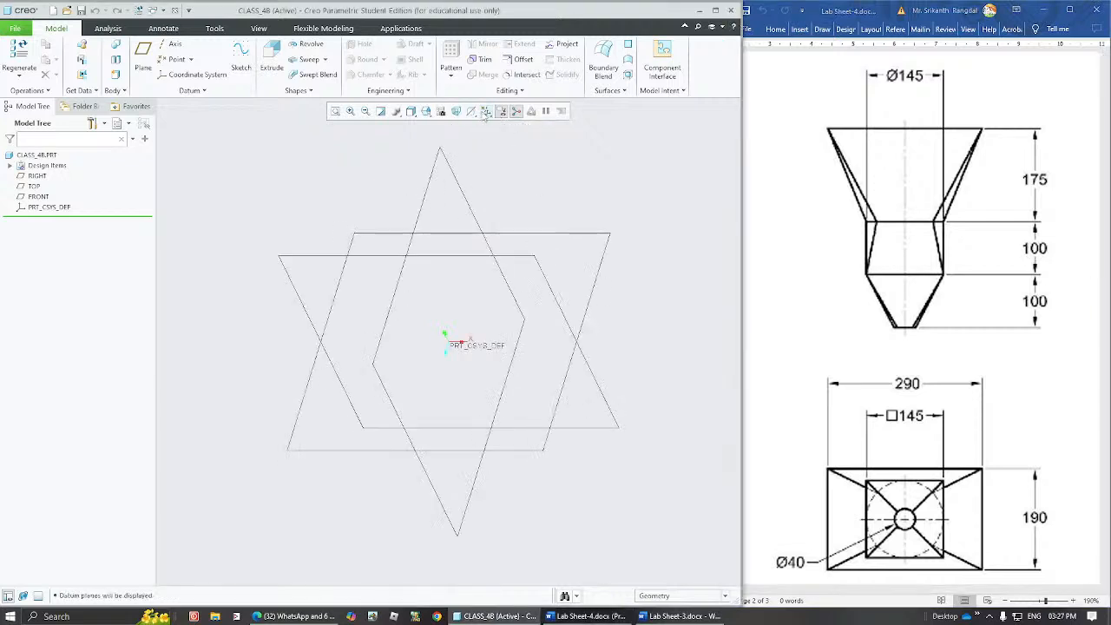
{"action": "left_click", "coordinate": [486, 114]}
{"action": "left_click", "coordinate": [457, 149]}
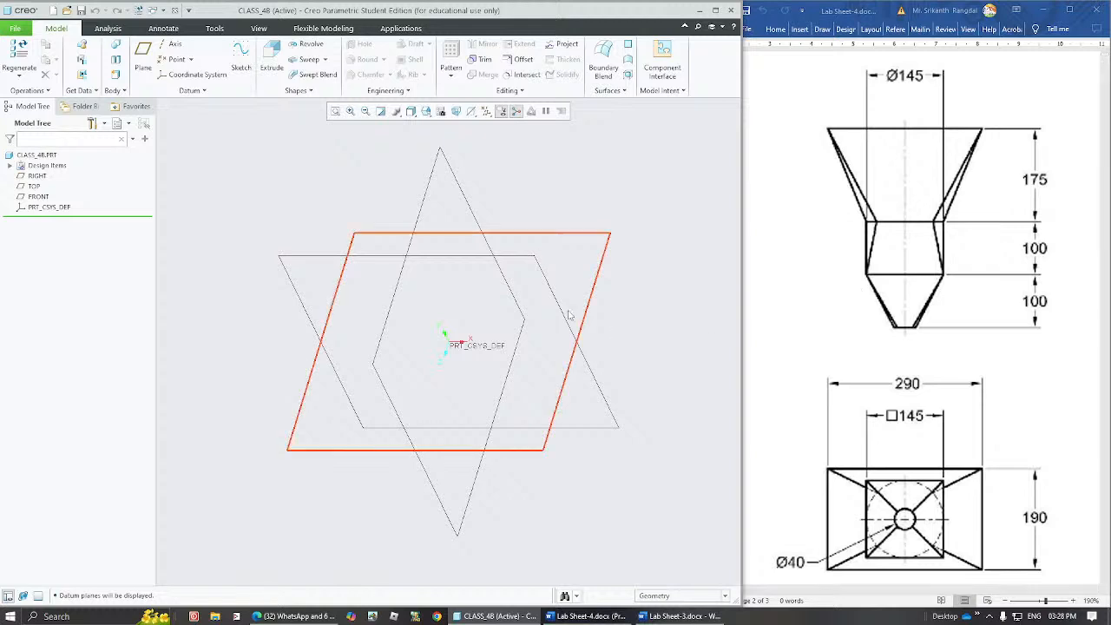
Create a datum plane offset 175 from the FRONT plane.
{"action": "left_click", "coordinate": [540, 269]}
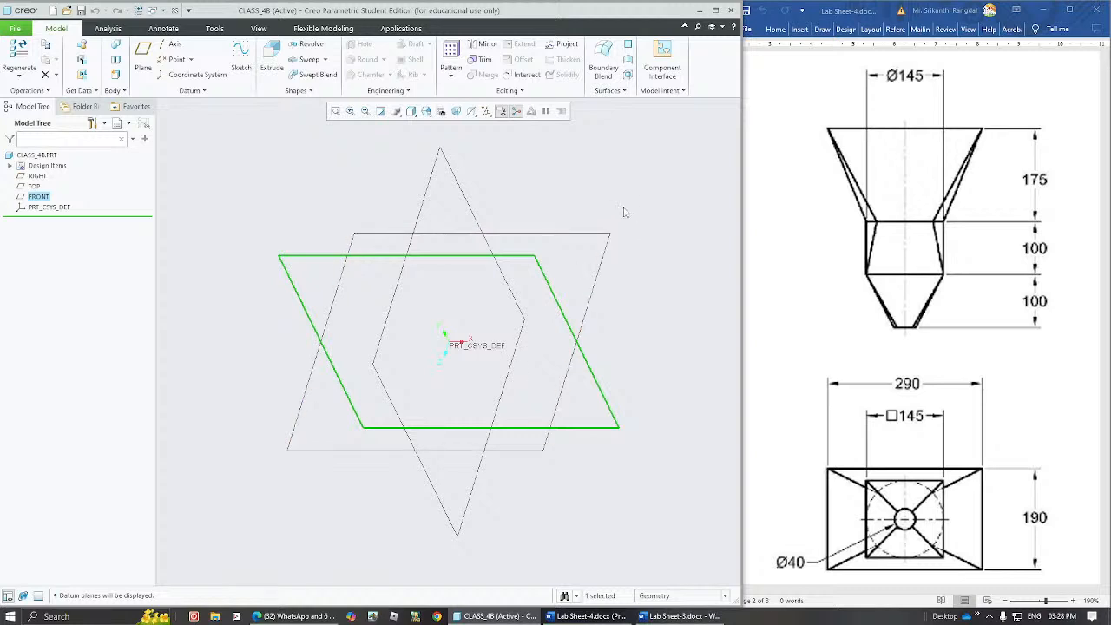
{"action": "left_click", "coordinate": [627, 208]}
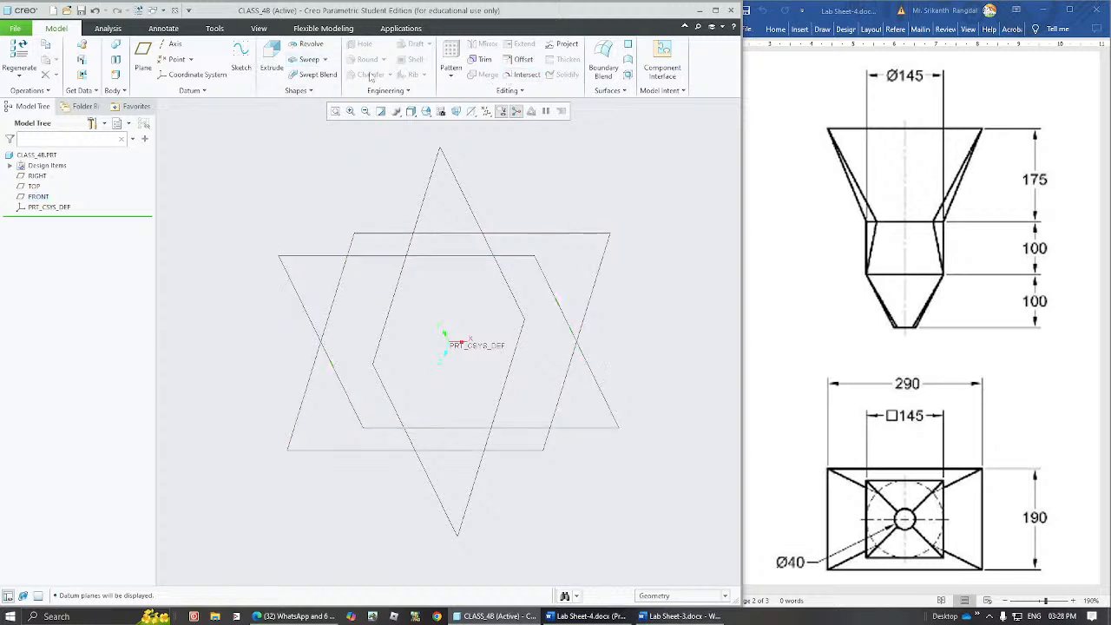
{"action": "left_click", "coordinate": [144, 54]}
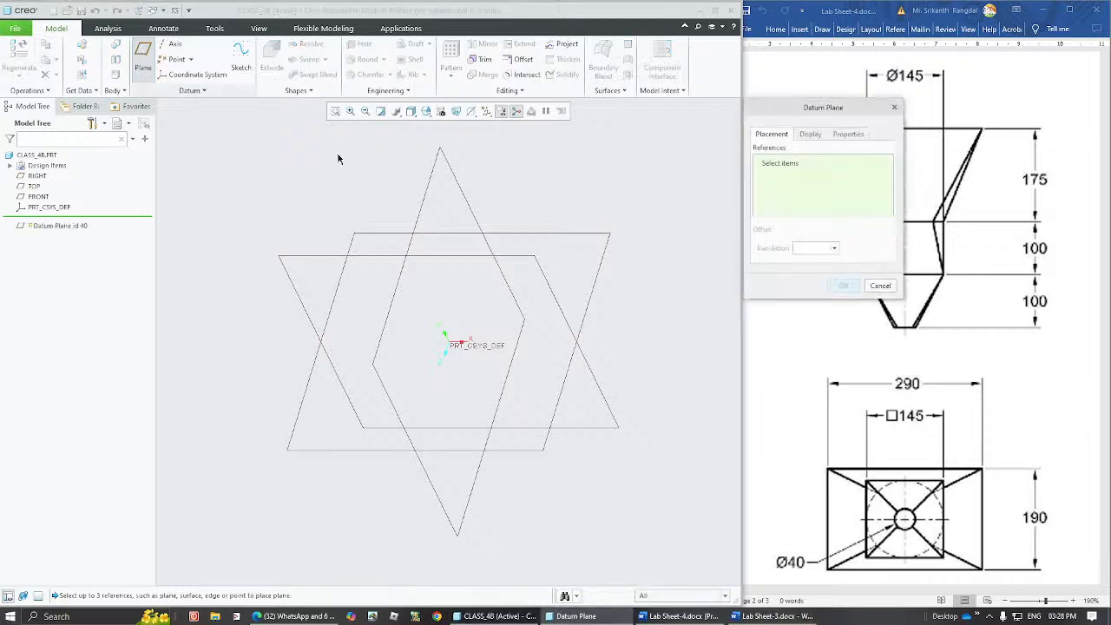
{"action": "left_click", "coordinate": [537, 259]}
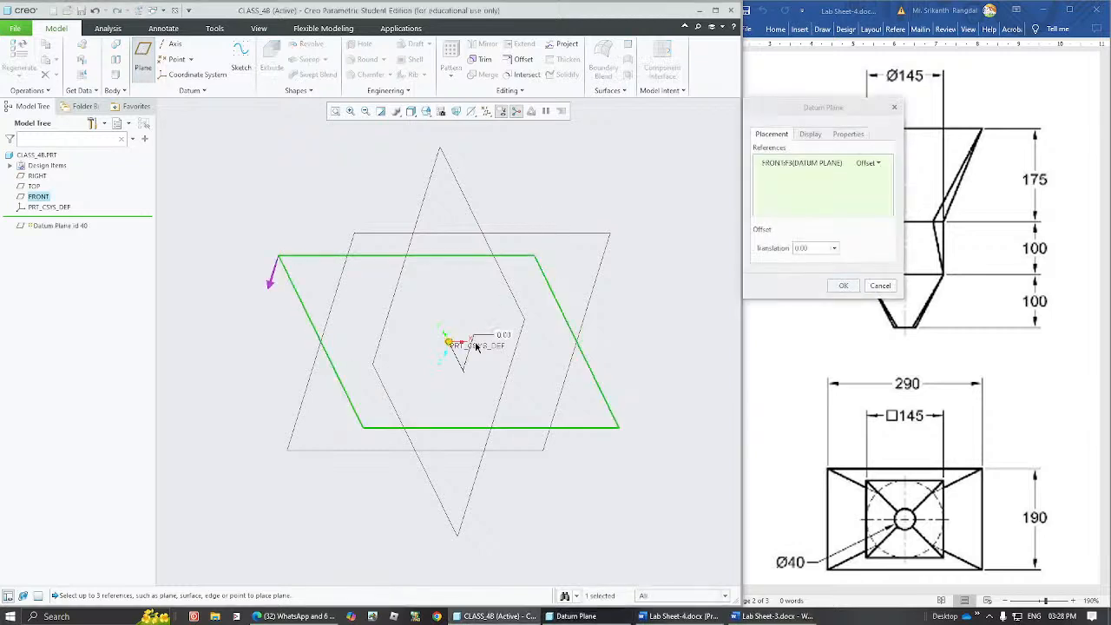
{"action": "left_click_drag", "start_coordinate": [448, 342], "coordinate": [416, 442]}
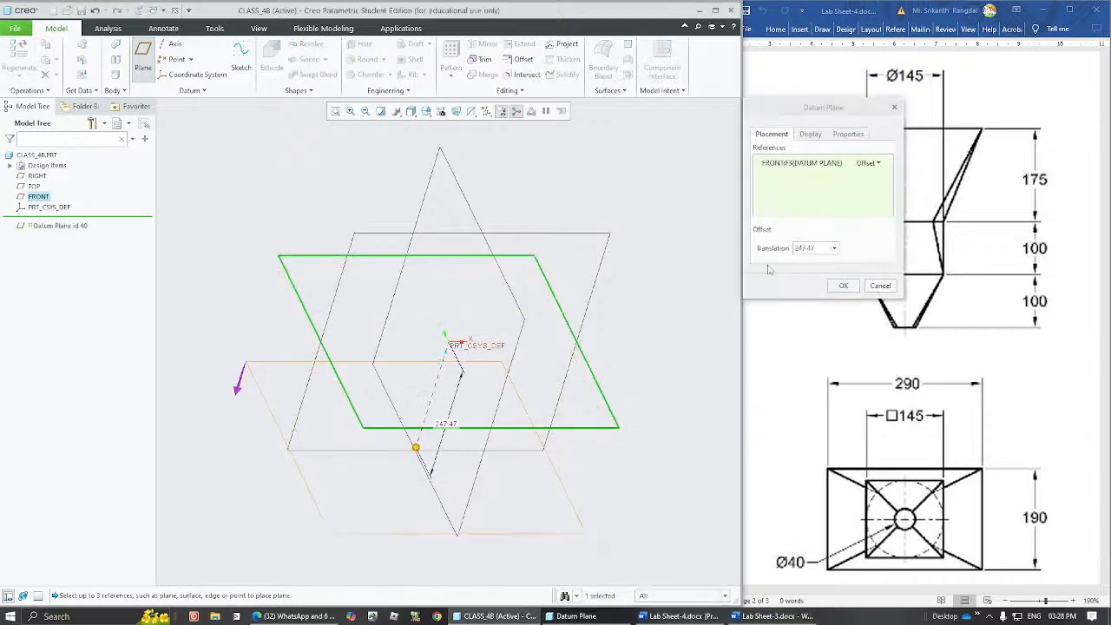
{"action": "double_click", "coordinate": [820, 250]}
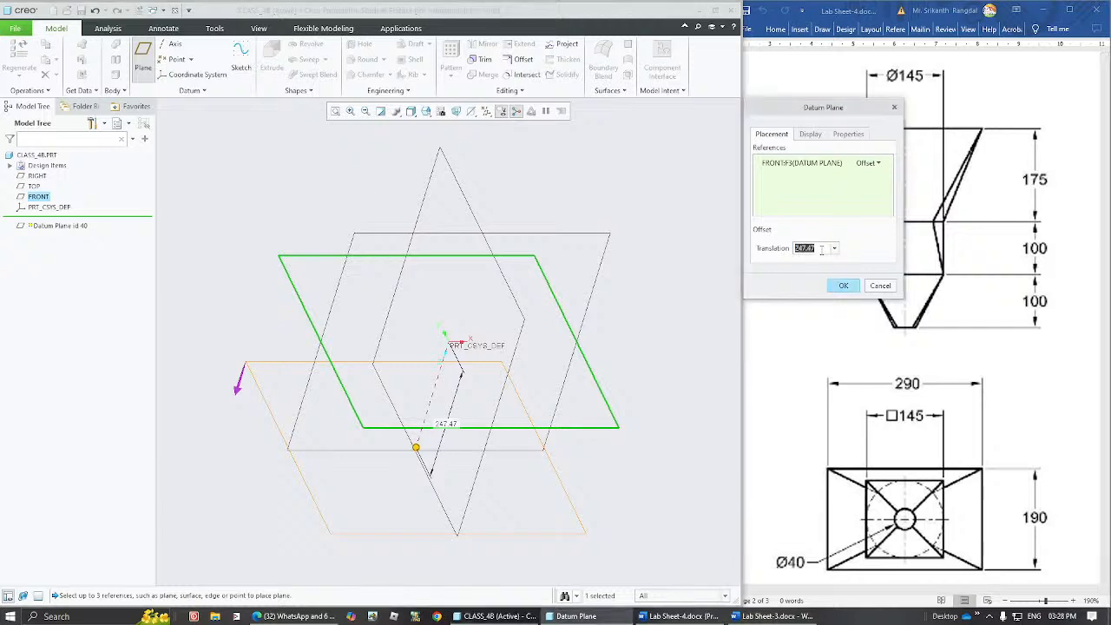
{"action": "type", "text": "175"}
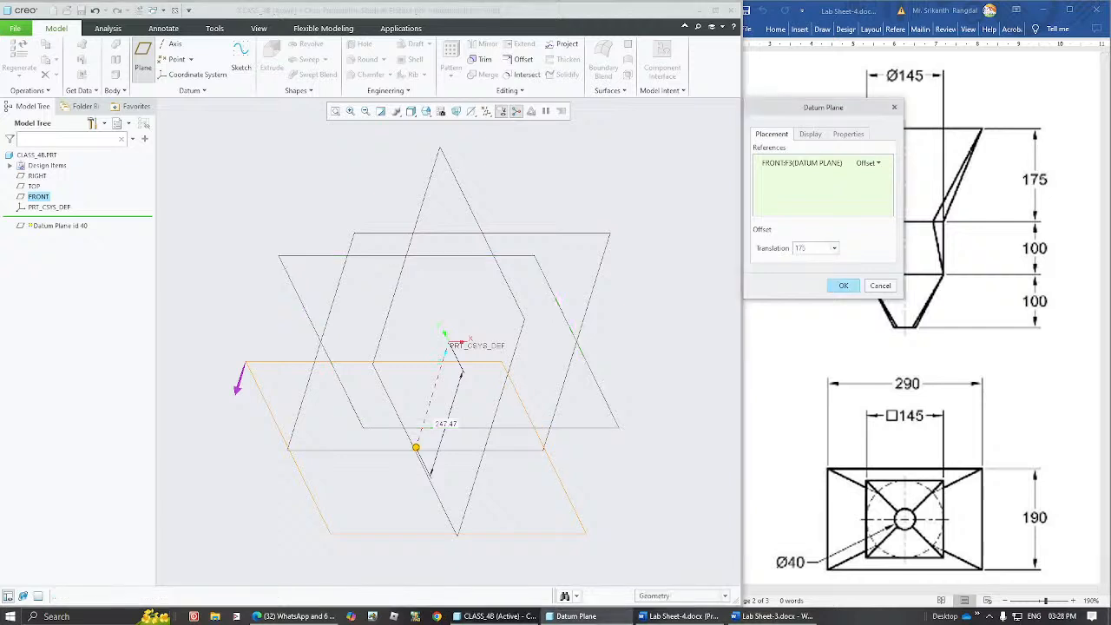
{"action": "key", "text": "Return"}
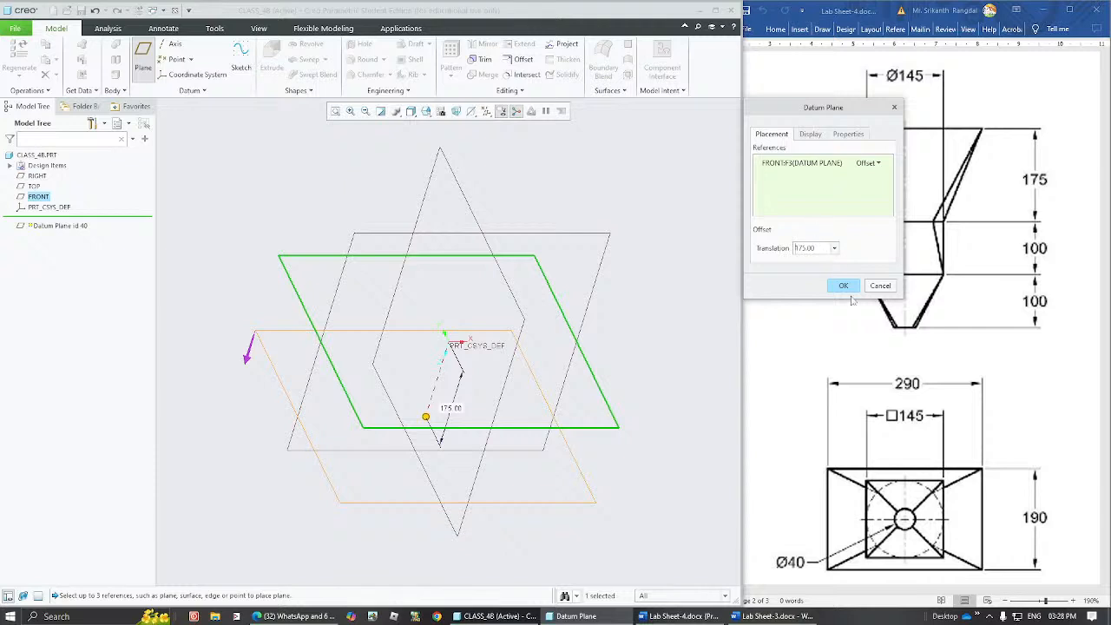
{"action": "left_click", "coordinate": [843, 285]}
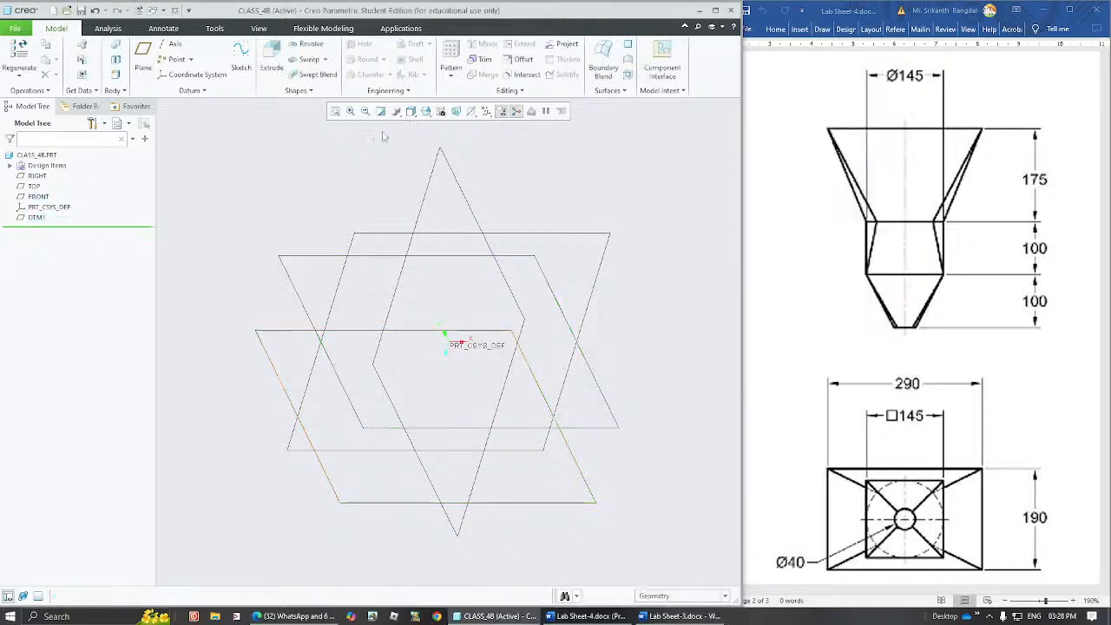
Create a second datum plane offset 100 from DTM1.
{"action": "left_click", "coordinate": [144, 59]}
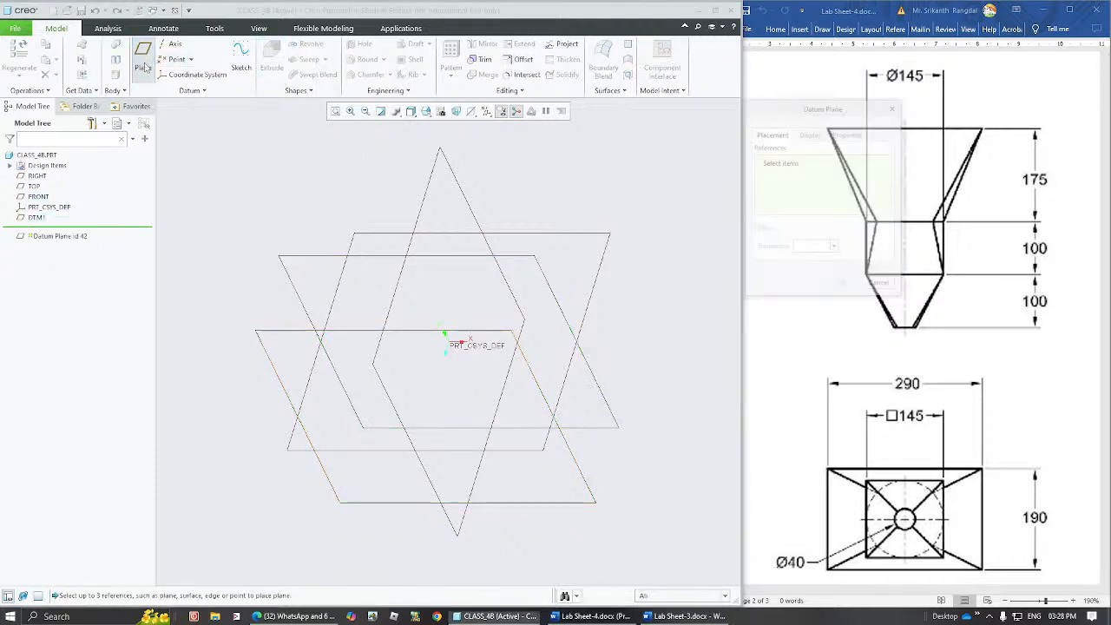
{"action": "left_click", "coordinate": [266, 334]}
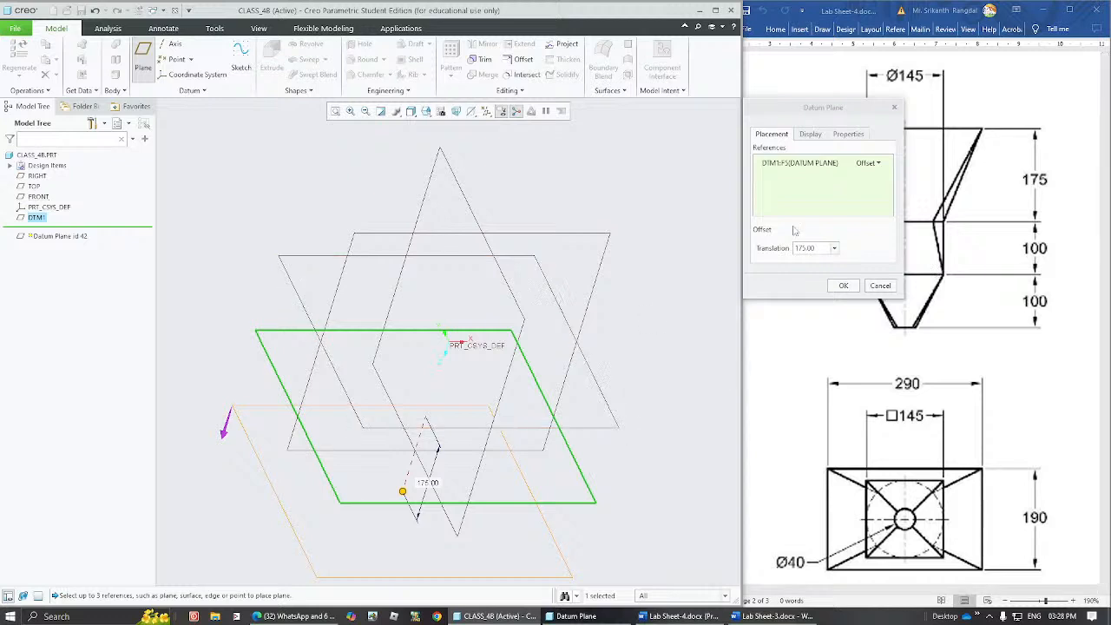
{"action": "double_click", "coordinate": [811, 247]}
{"action": "type", "text": "10"}
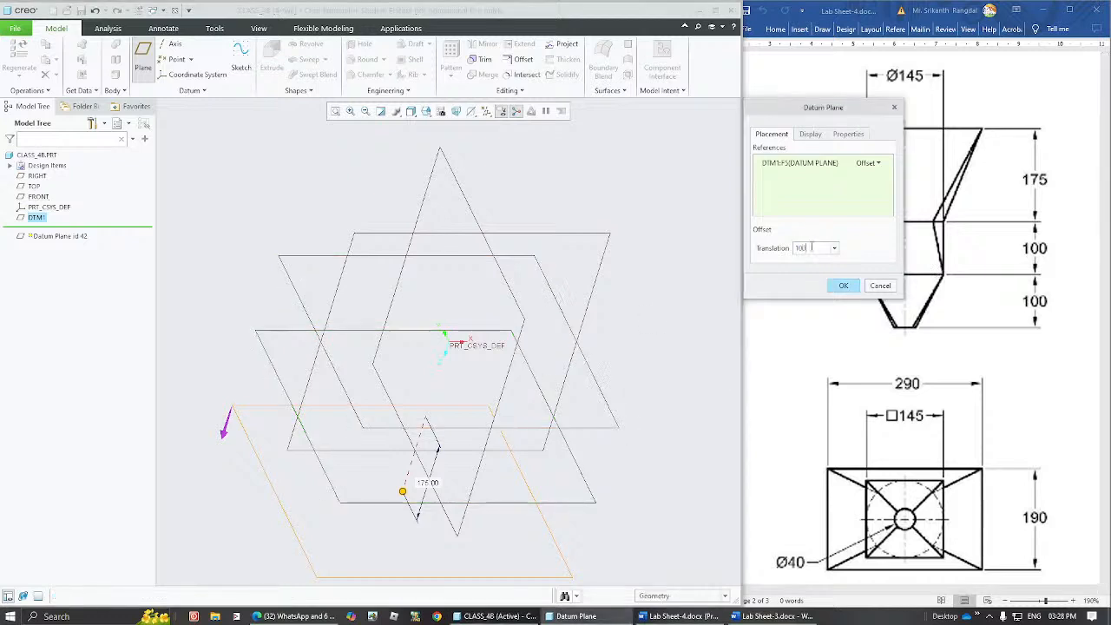
{"action": "key", "text": "Return"}
{"action": "left_click", "coordinate": [844, 287]}
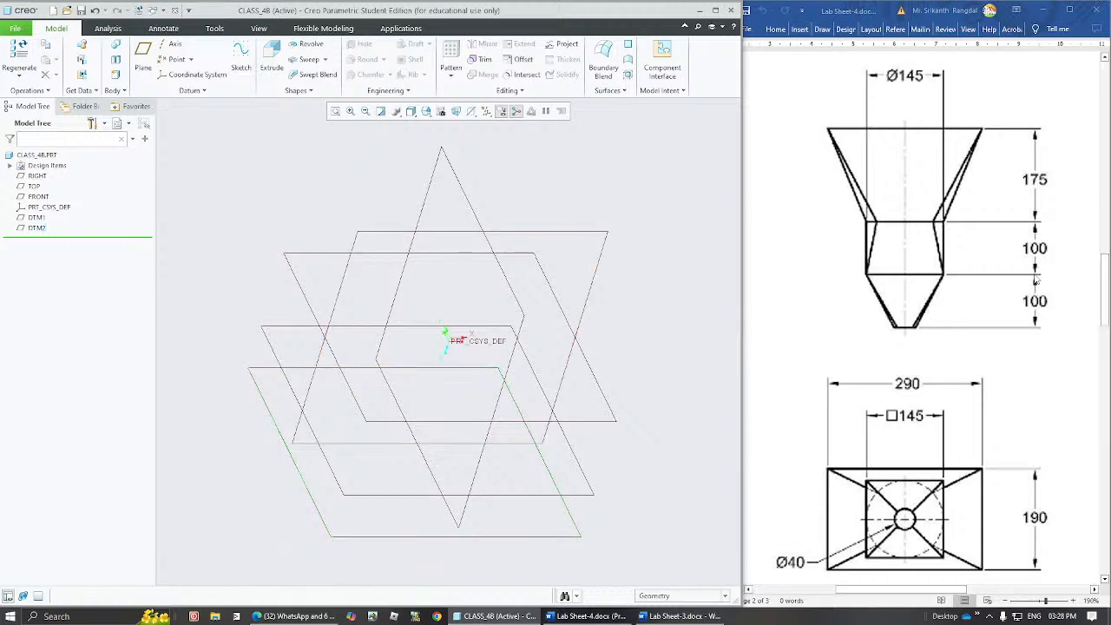
Create a third datum plane offset 100 from DTM2.
{"action": "left_click", "coordinate": [487, 369]}
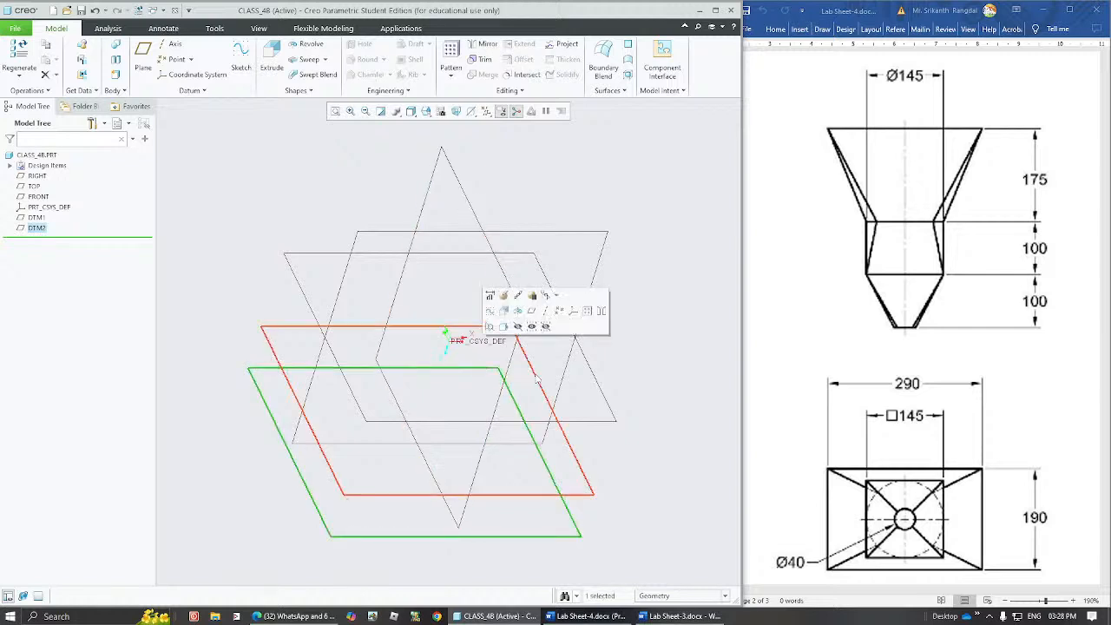
{"action": "left_click", "coordinate": [144, 63]}
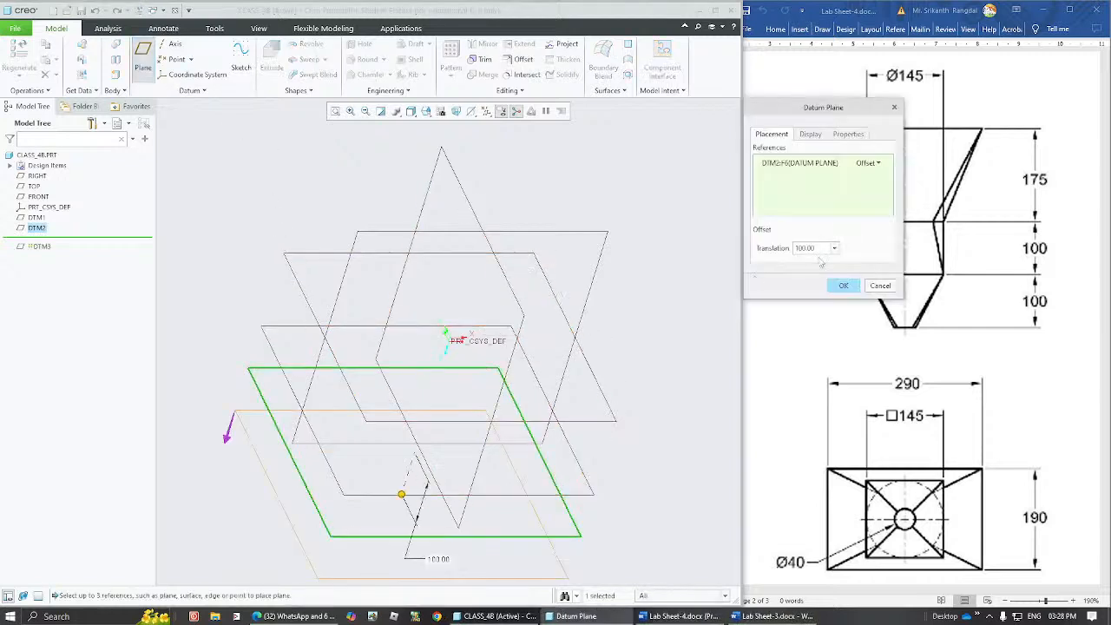
{"action": "left_click", "coordinate": [841, 285]}
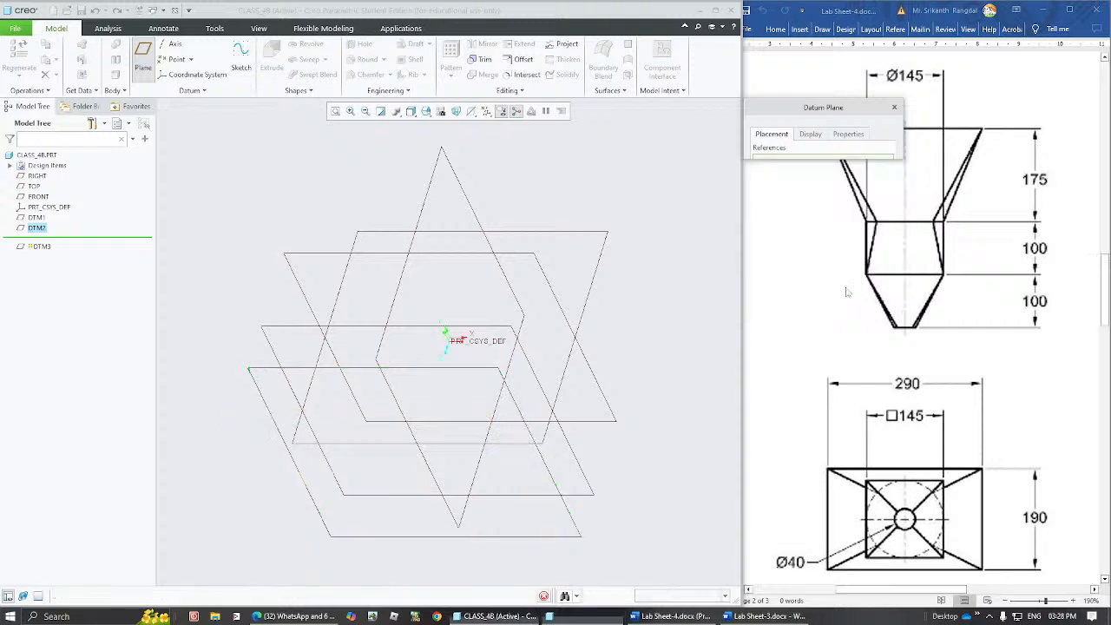
{"action": "left_click", "coordinate": [528, 250]}
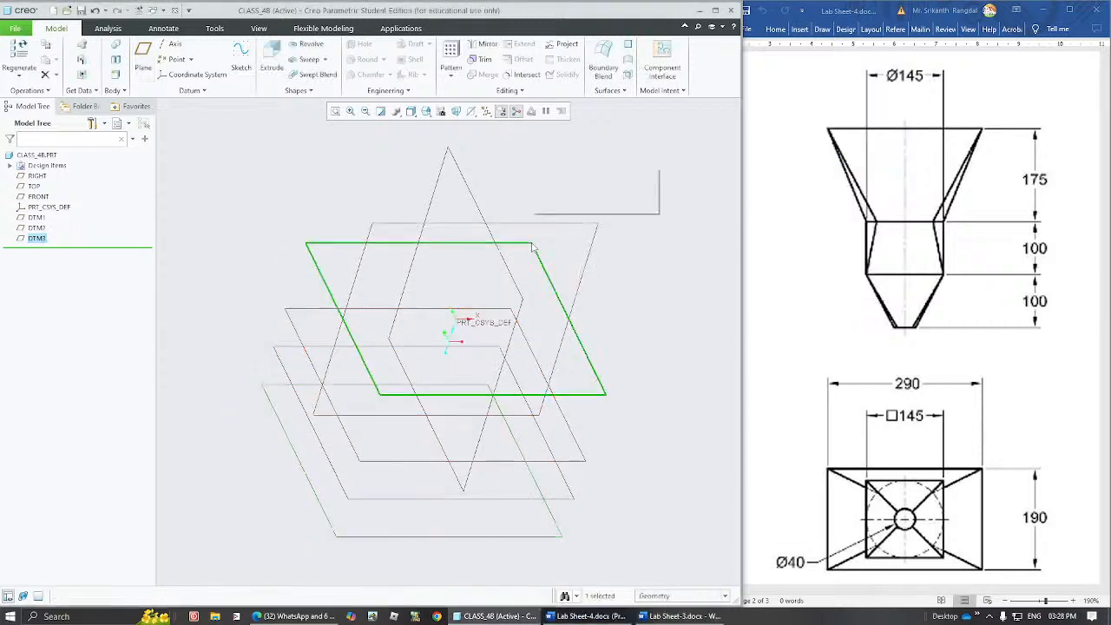
{"action": "left_click", "coordinate": [516, 321]}
{"action": "left_click", "coordinate": [502, 351]}
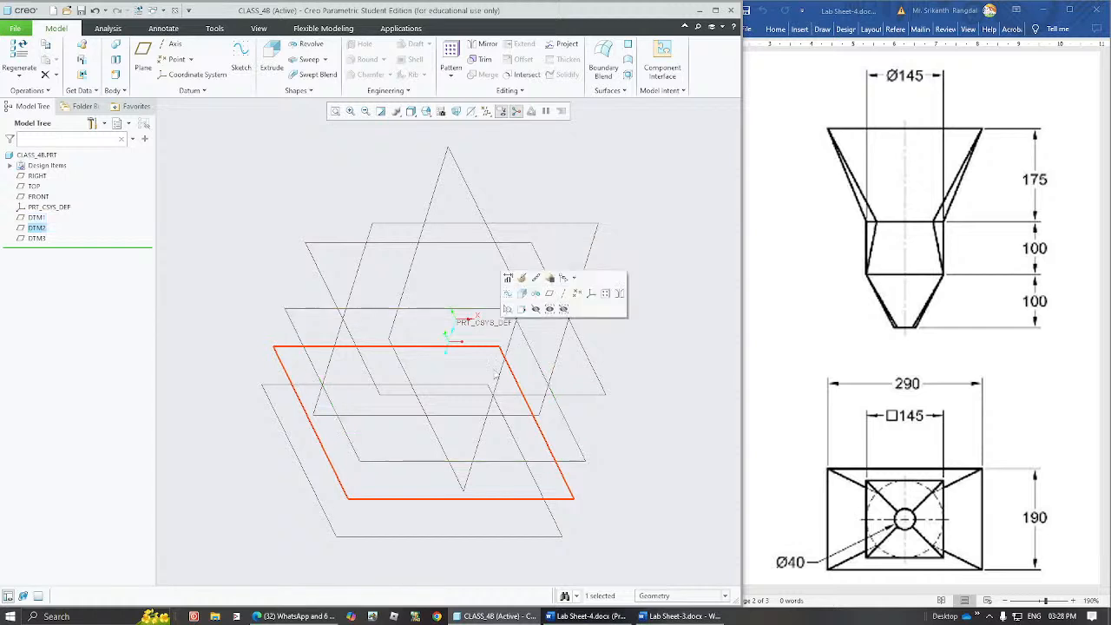
{"action": "left_click", "coordinate": [488, 387]}
{"action": "left_click", "coordinate": [615, 375]}
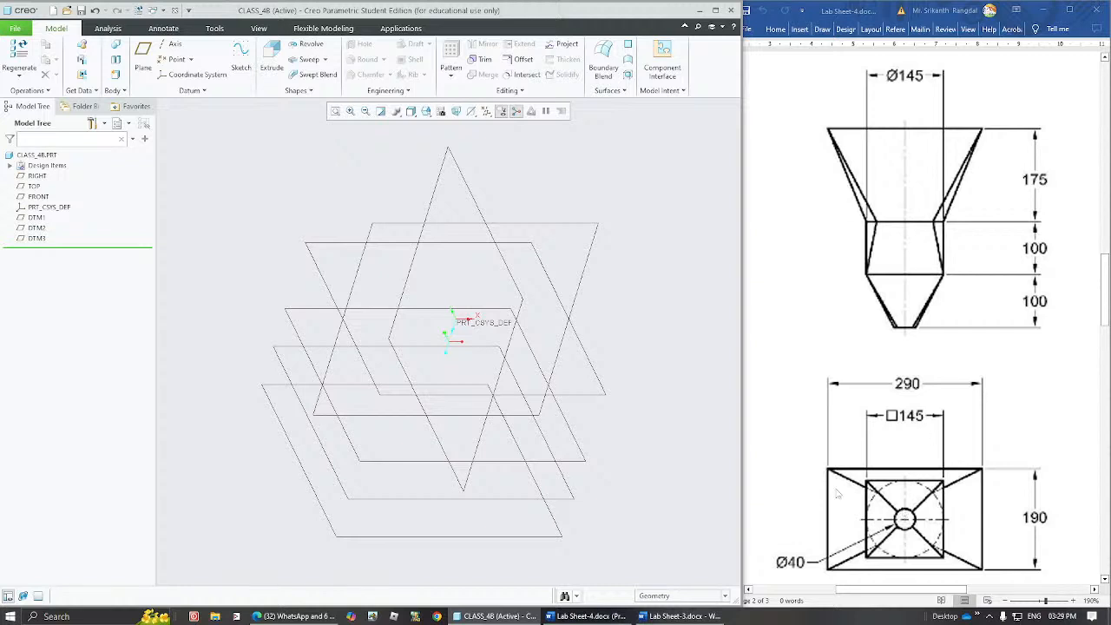
Start a sketch on the FRONT plane and orient the sketch plane parallel to the screen.
{"action": "left_click", "coordinate": [326, 248]}
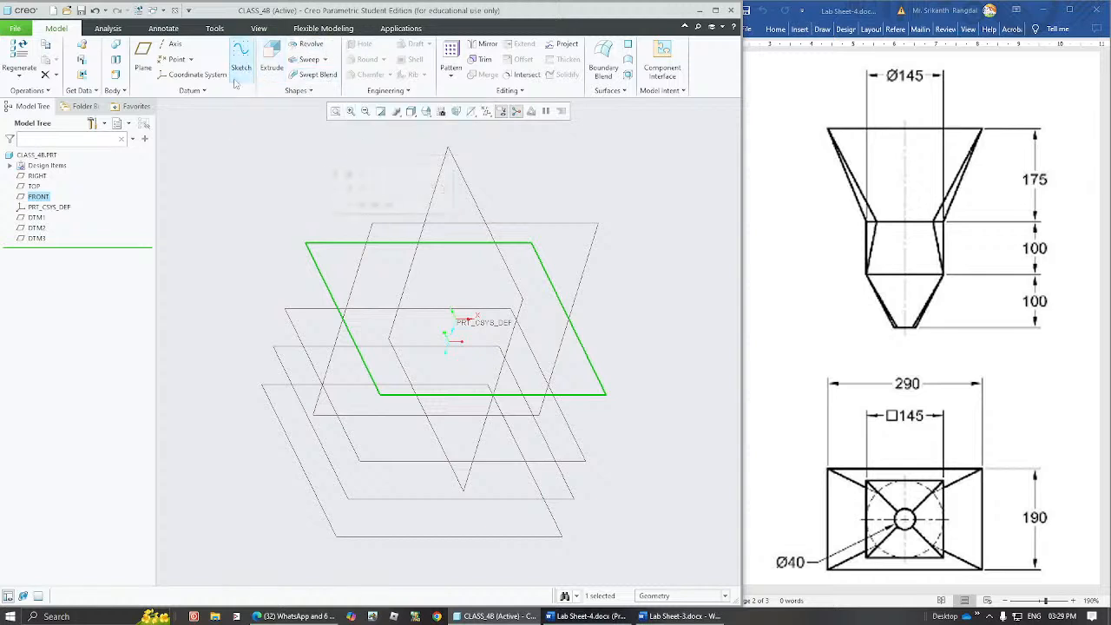
{"action": "left_click", "coordinate": [242, 59]}
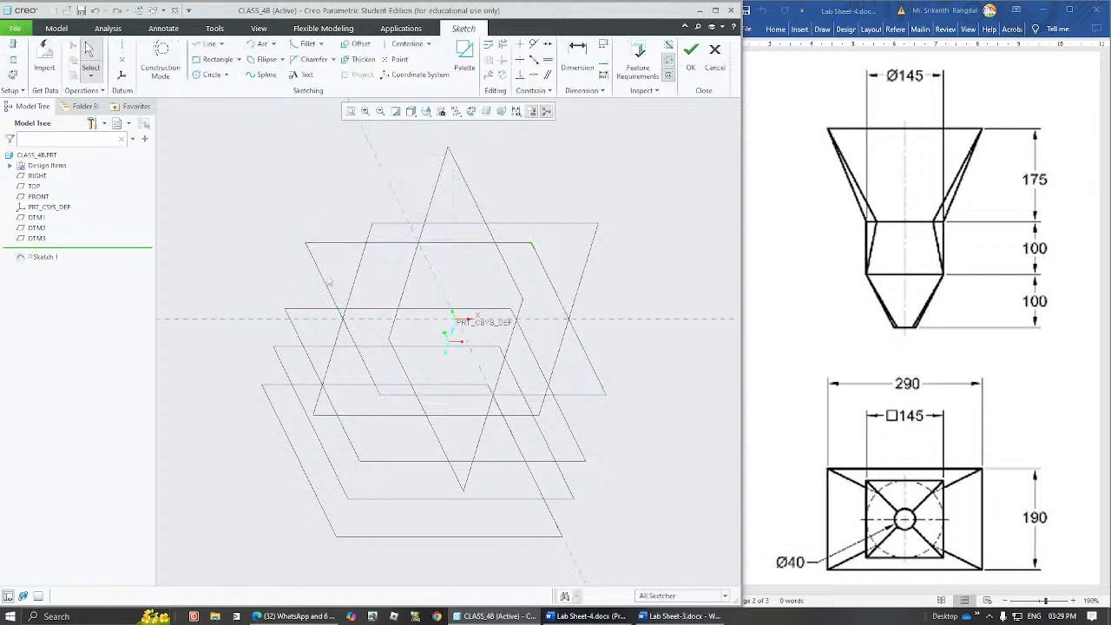
{"action": "left_click", "coordinate": [472, 112]}
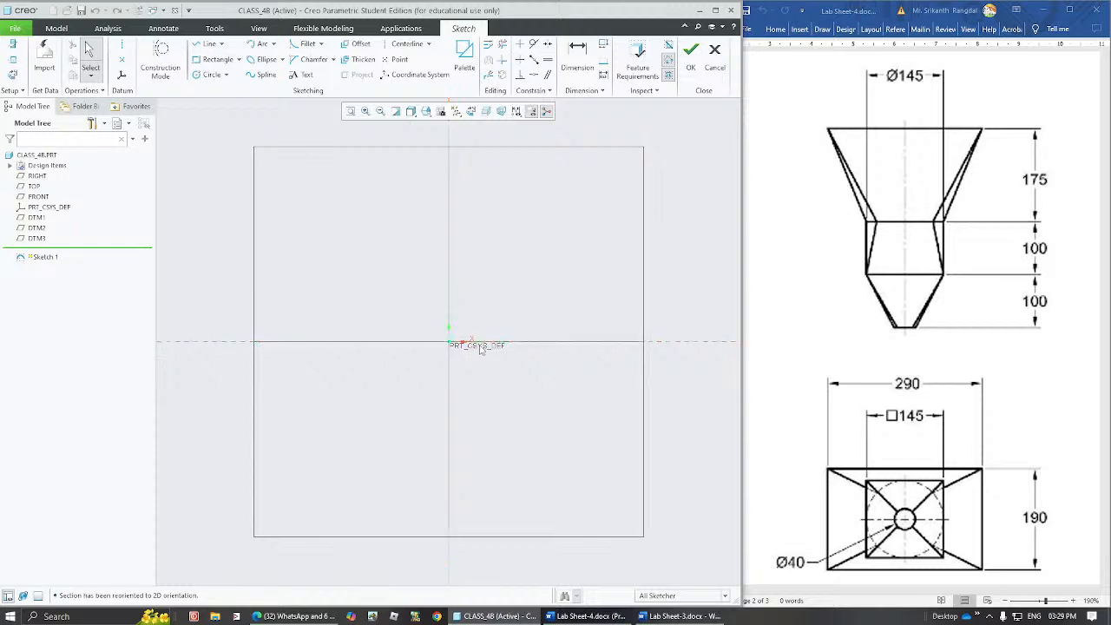
Sketch a center rectangle about 382 wide and 180 high, centred on the origin.
{"action": "left_click", "coordinate": [239, 59]}
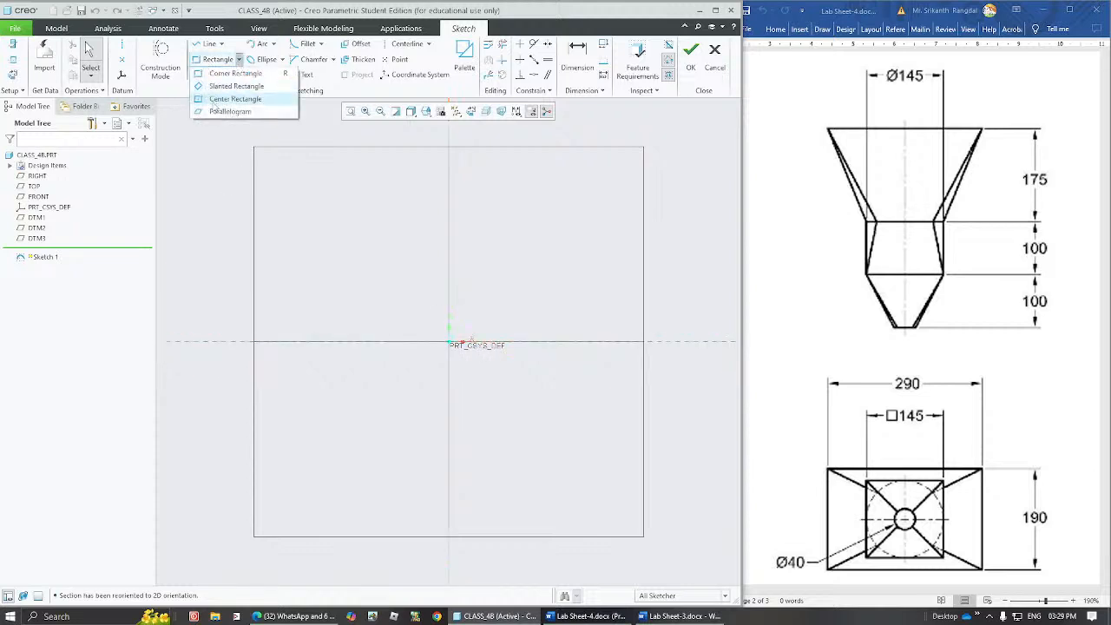
{"action": "left_click", "coordinate": [256, 104]}
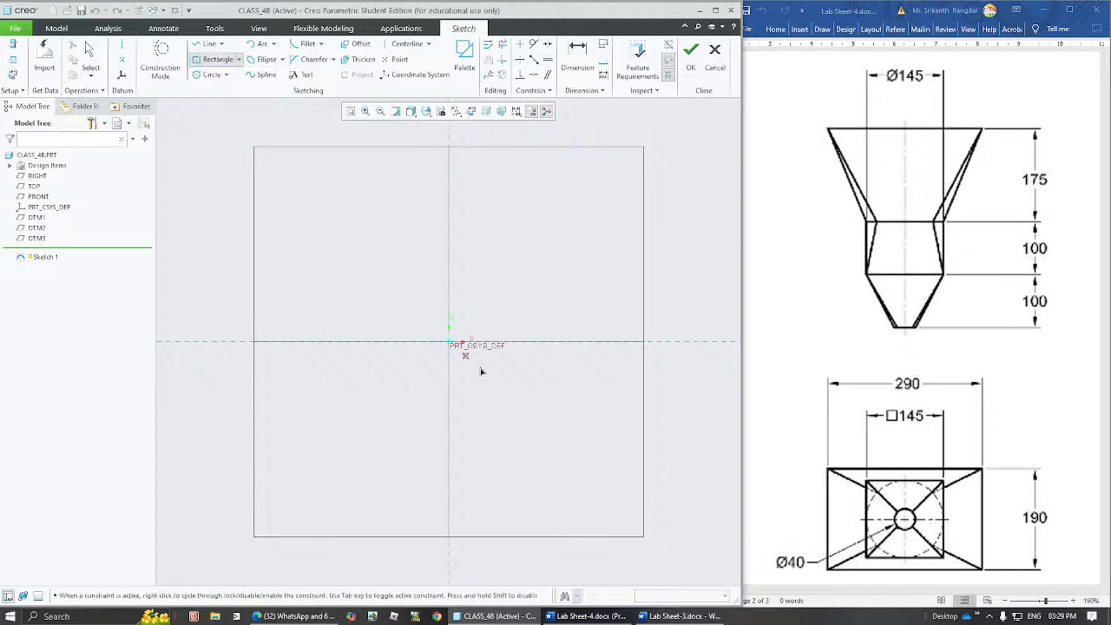
{"action": "left_click", "coordinate": [448, 343]}
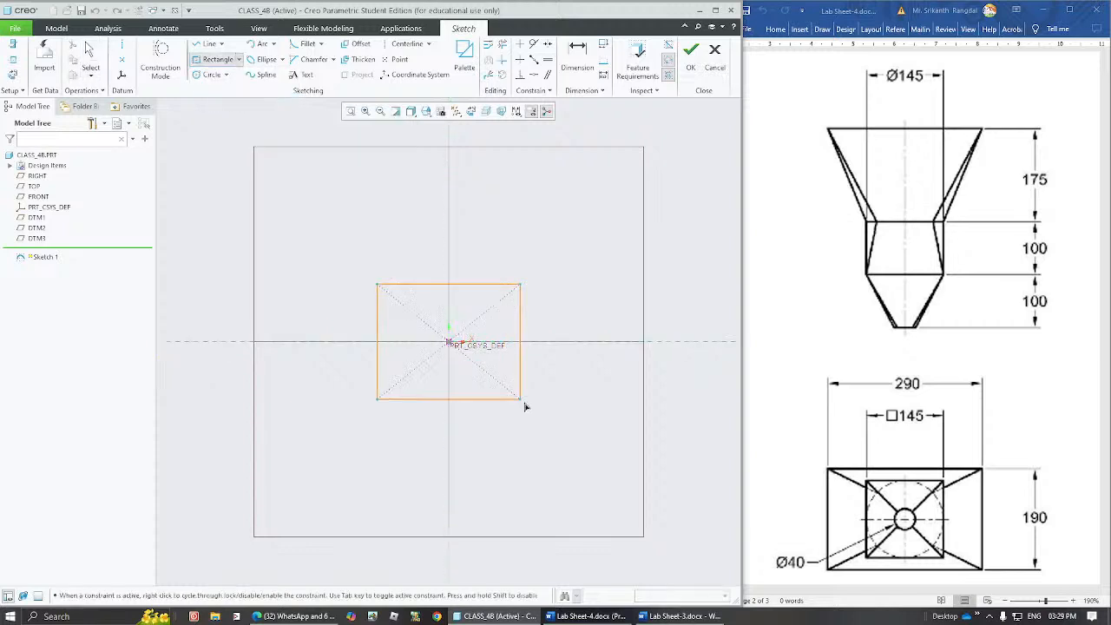
{"action": "left_click", "coordinate": [596, 413]}
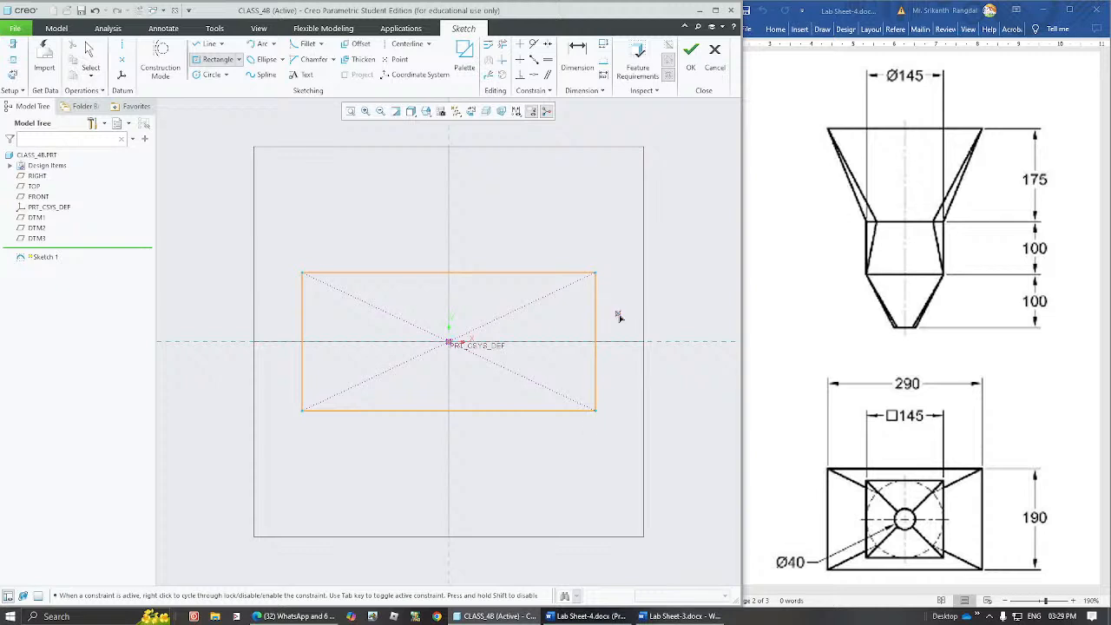
{"action": "middle_click", "coordinate": [574, 236]}
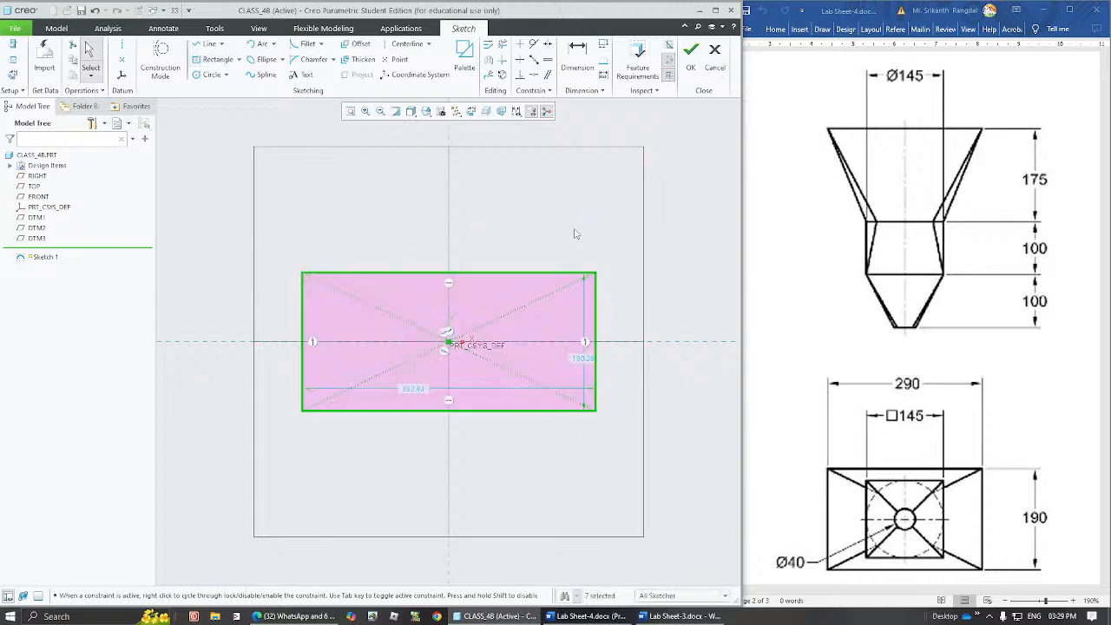
{"action": "left_click", "coordinate": [575, 230]}
Set the rectangle's width to 290 and height to 190, and finish the sketch.
{"action": "left_click_drag", "start_coordinate": [584, 359], "coordinate": [627, 361]}
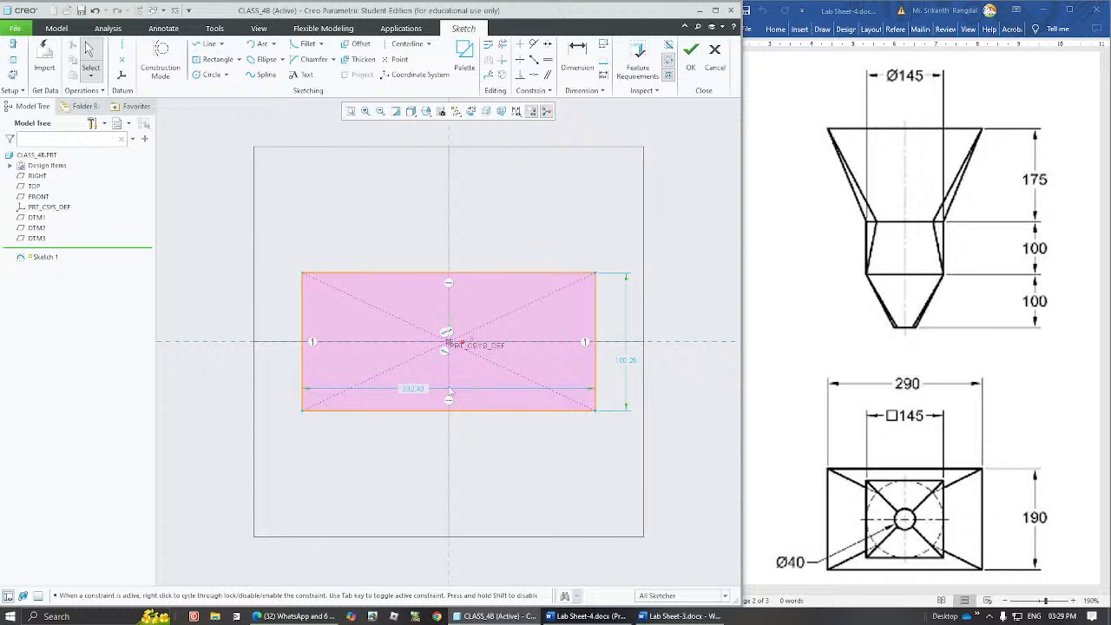
{"action": "double_click", "coordinate": [408, 389]}
{"action": "type", "text": "290"}
{"action": "key", "text": "Return"}
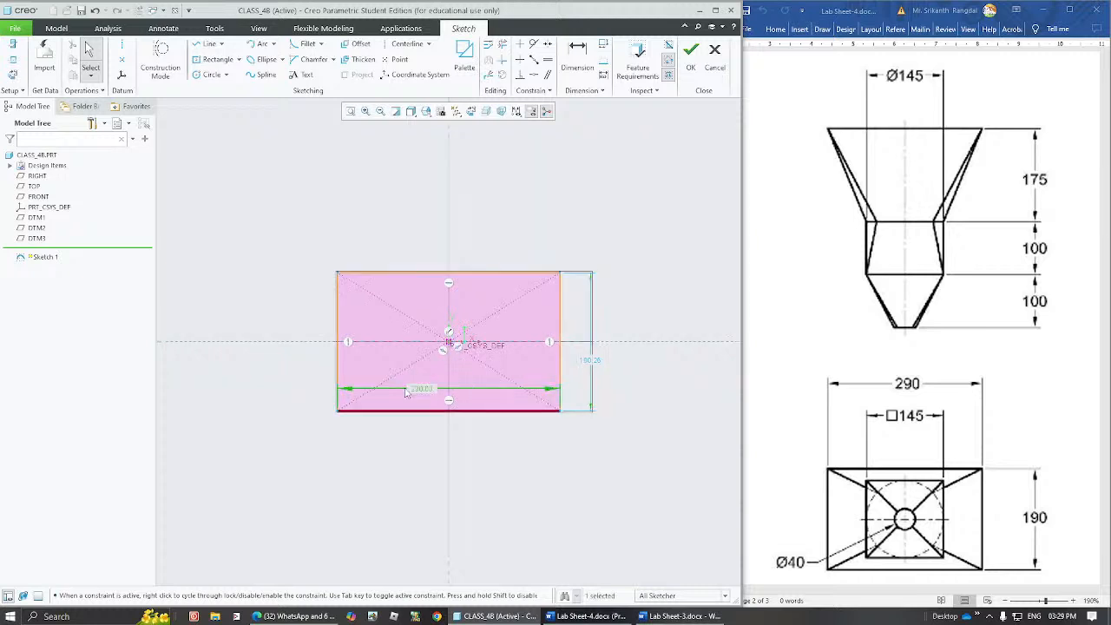
{"action": "double_click", "coordinate": [588, 360]}
{"action": "type", "text": "19"}
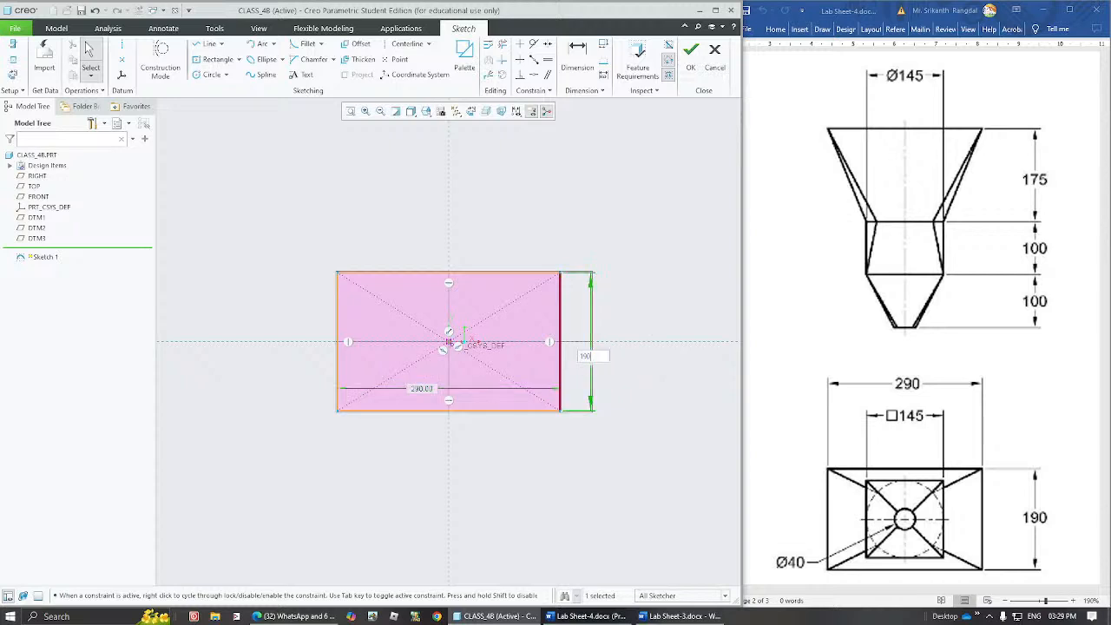
{"action": "type", "text": "0"}
{"action": "key", "text": "Return"}
{"action": "left_click", "coordinate": [603, 308]}
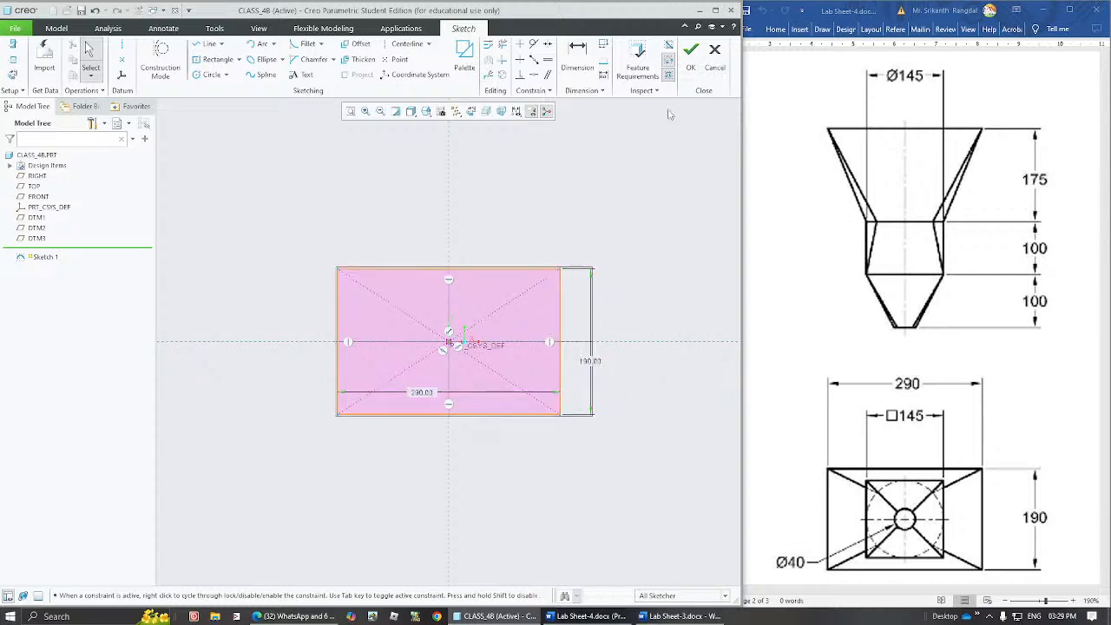
{"action": "left_click", "coordinate": [698, 59]}
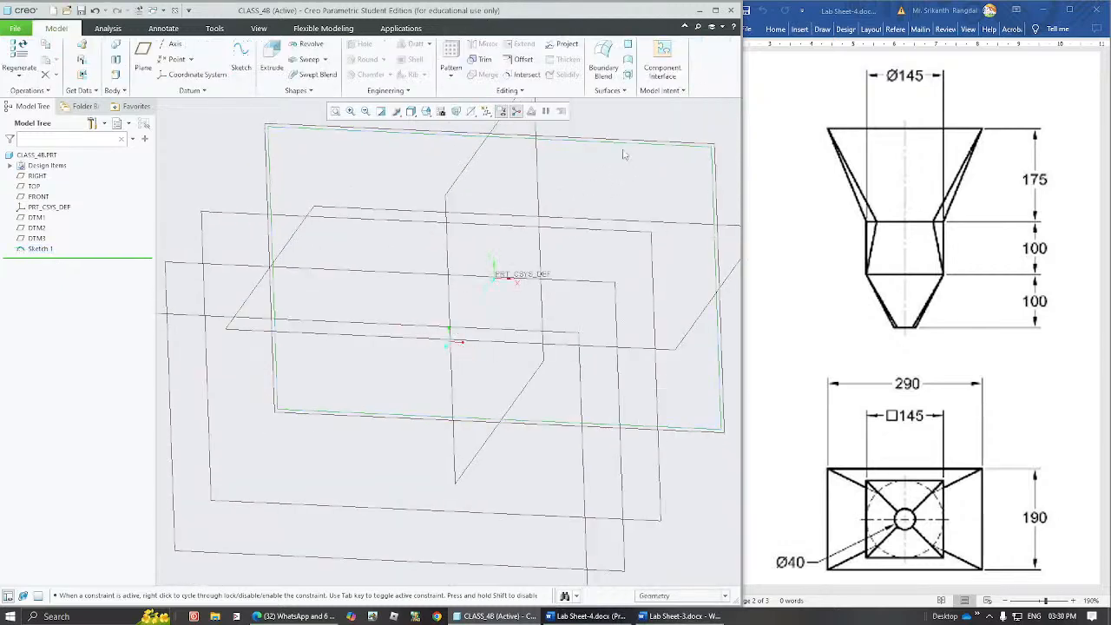
{"action": "left_click", "coordinate": [627, 148]}
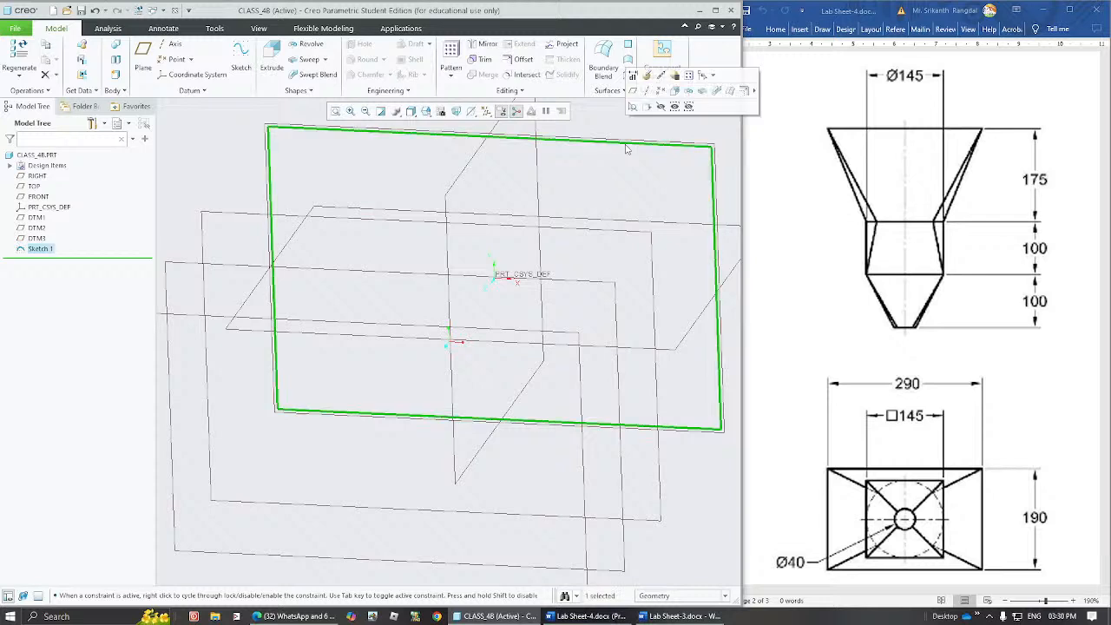
{"action": "left_click", "coordinate": [666, 172]}
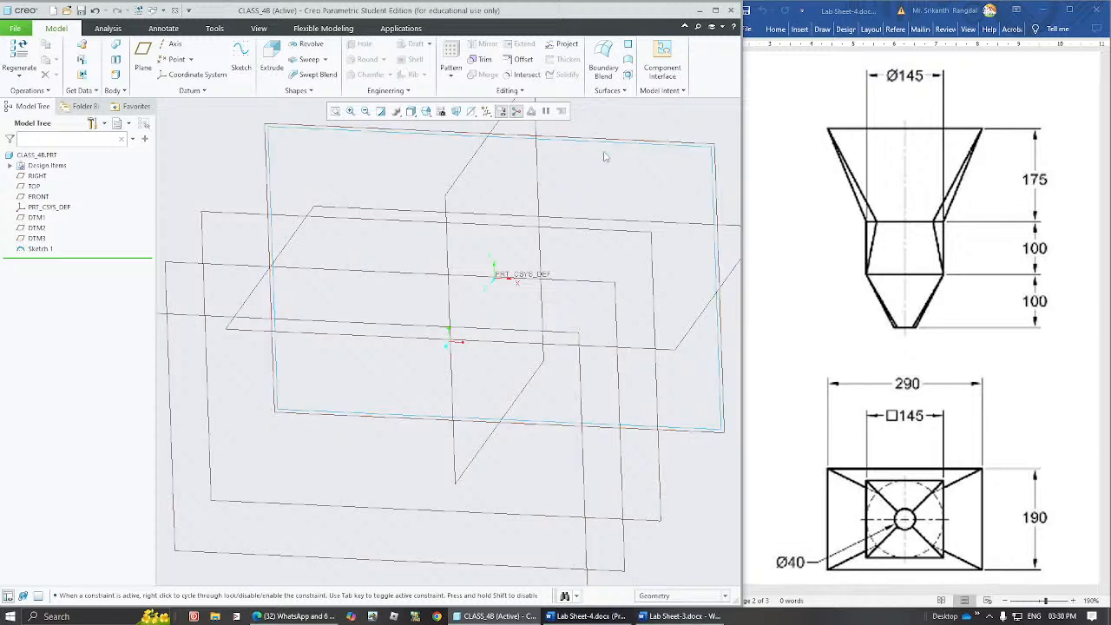
Start a sketch on datum plane DTM1 and orient the sketch plane parallel to the screen.
{"action": "left_click", "coordinate": [635, 237]}
{"action": "middle_click_drag", "start_coordinate": [612, 264], "coordinate": [598, 291]}
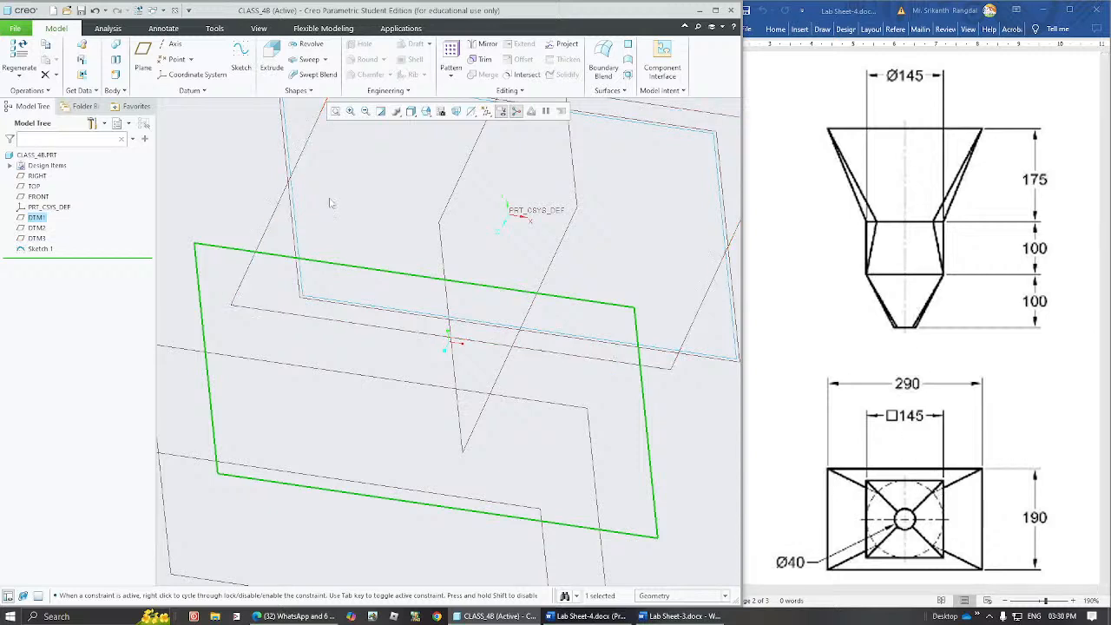
{"action": "left_click", "coordinate": [239, 53]}
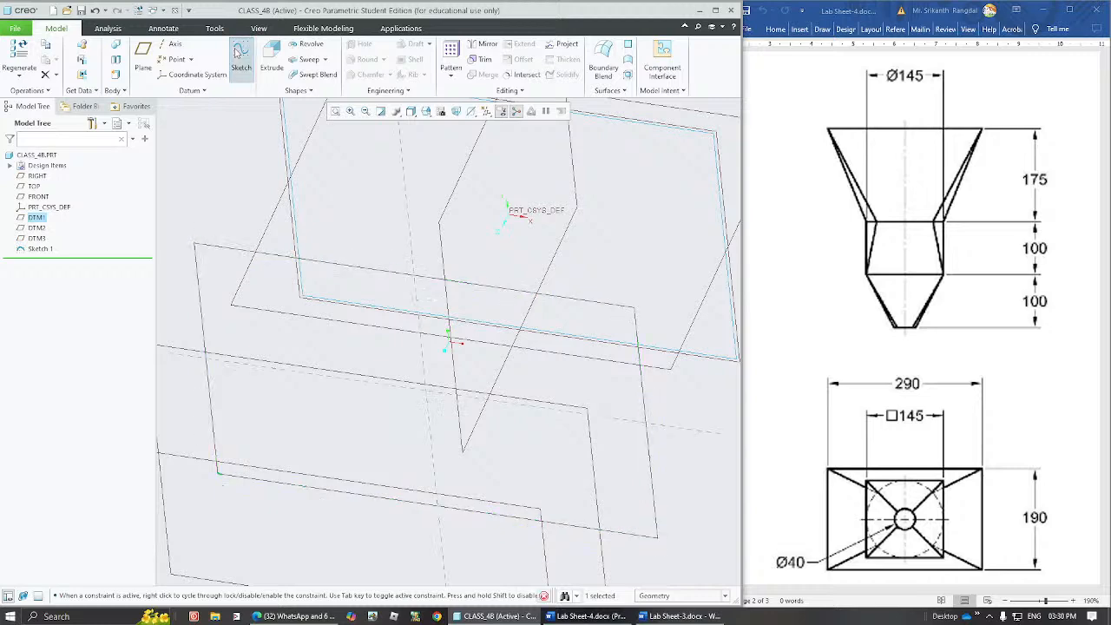
{"action": "left_click", "coordinate": [470, 112]}
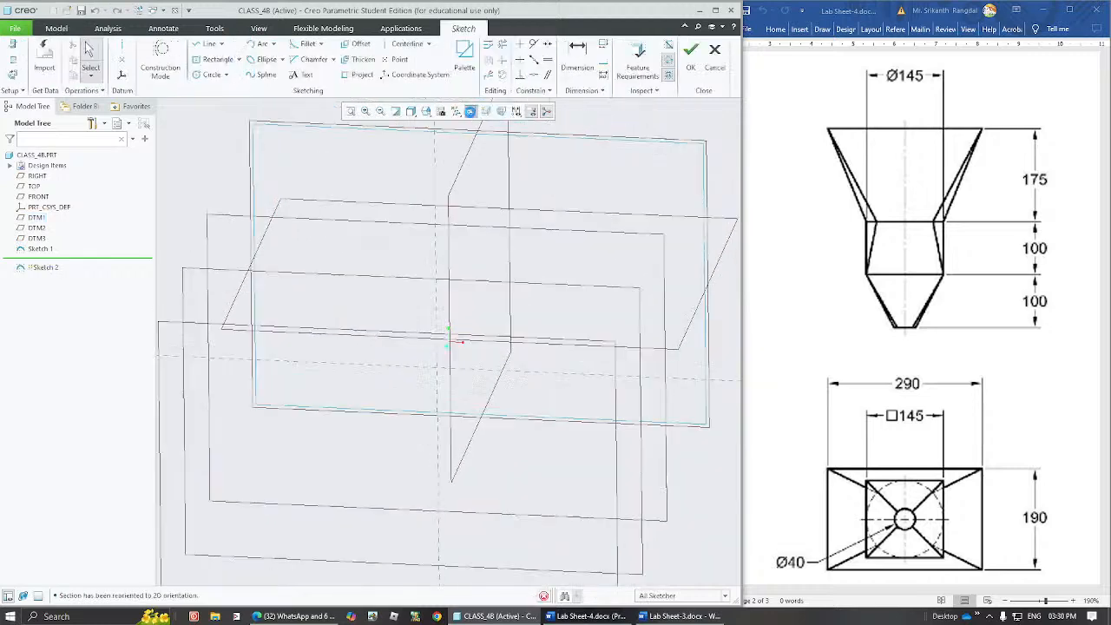
Sketch a circle about 119 in diameter, centred on the origin.
{"action": "left_click", "coordinate": [211, 75]}
{"action": "left_click", "coordinate": [449, 343]}
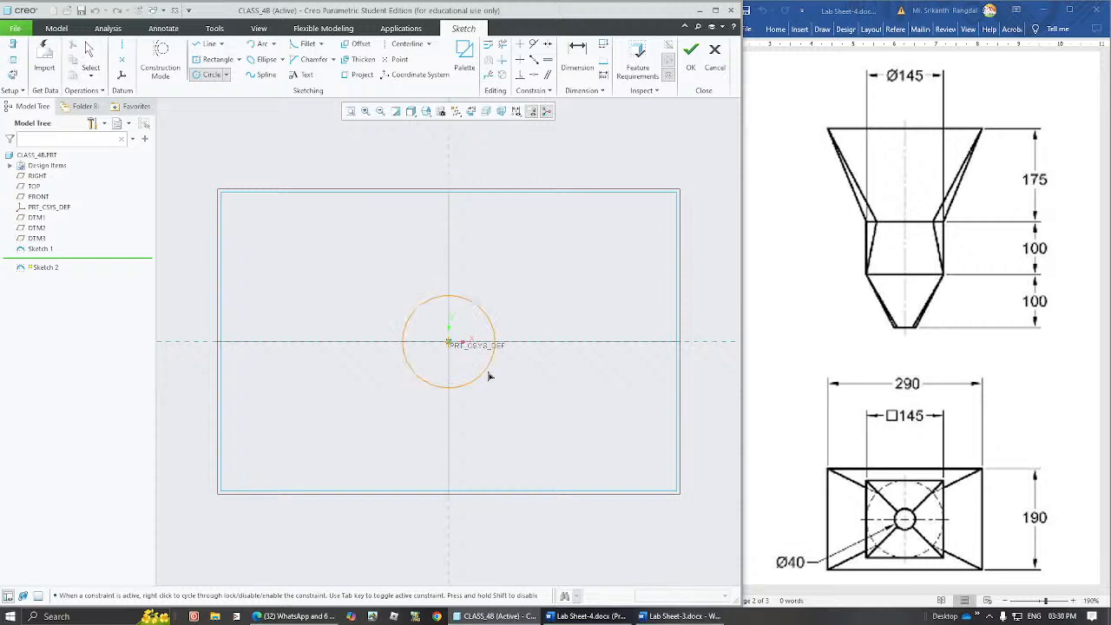
{"action": "left_click", "coordinate": [515, 411]}
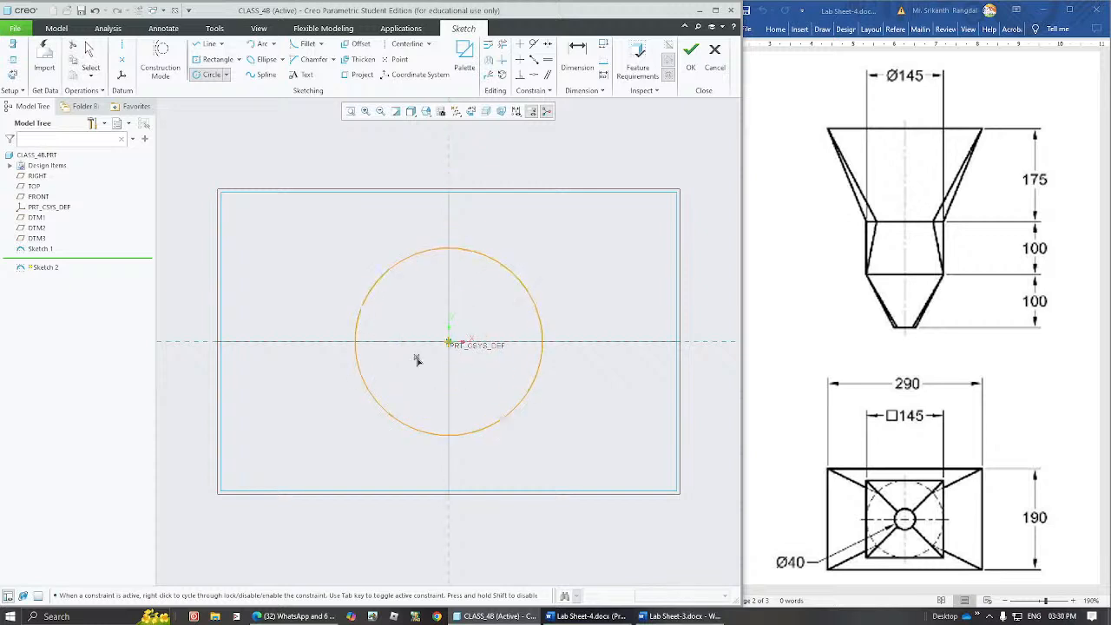
{"action": "middle_click", "coordinate": [534, 281]}
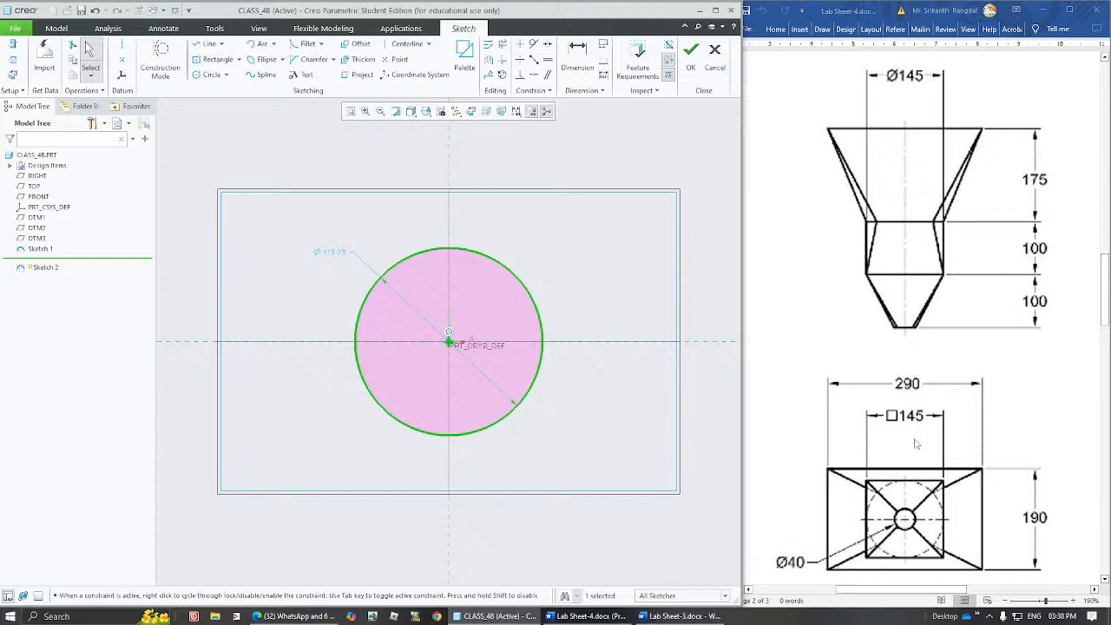
Set the circle's diameter to 145 and finish the sketch.
{"action": "double_click", "coordinate": [339, 253]}
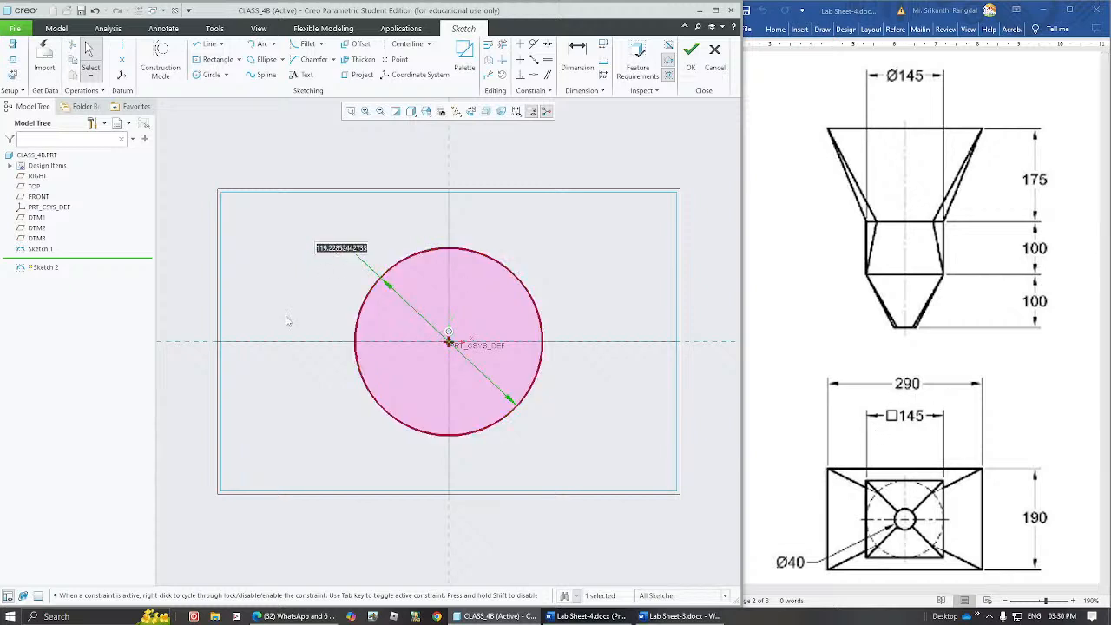
{"action": "type", "text": "145"}
{"action": "key", "text": "Return"}
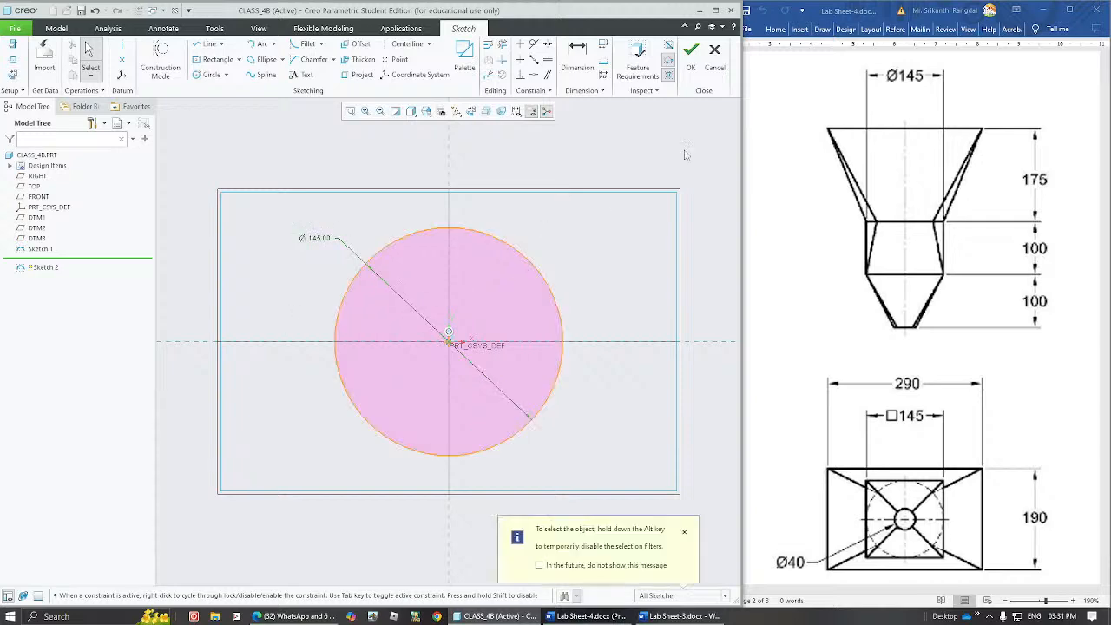
{"action": "left_click", "coordinate": [691, 53]}
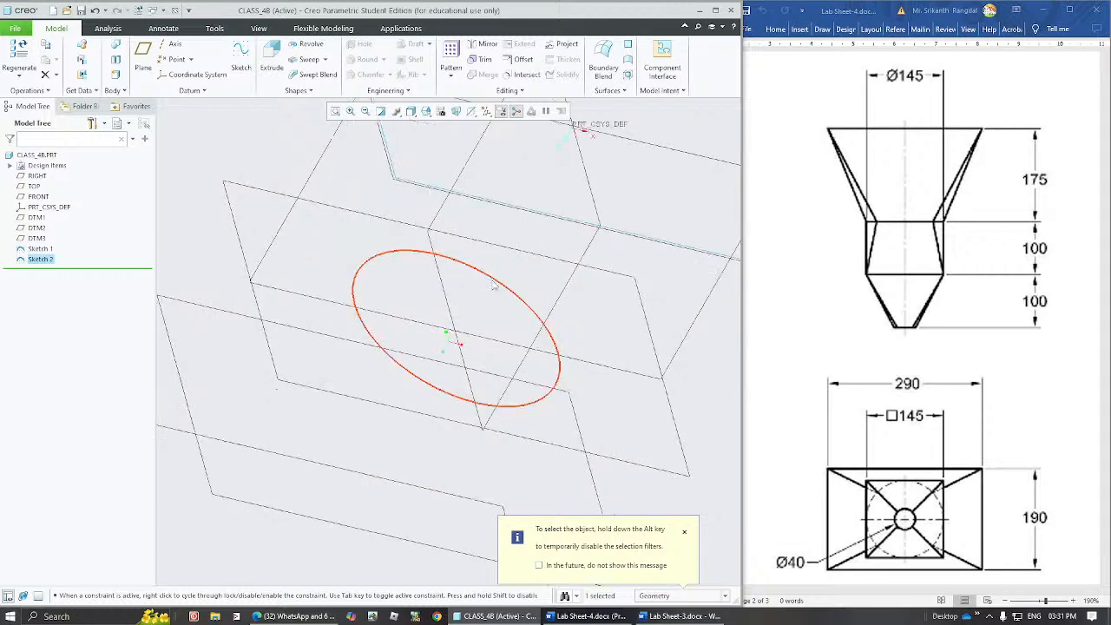
Start a sketch on datum plane DTM2 and draw a center-rectangle square about 168 wide around the origin.
{"action": "left_click", "coordinate": [233, 319]}
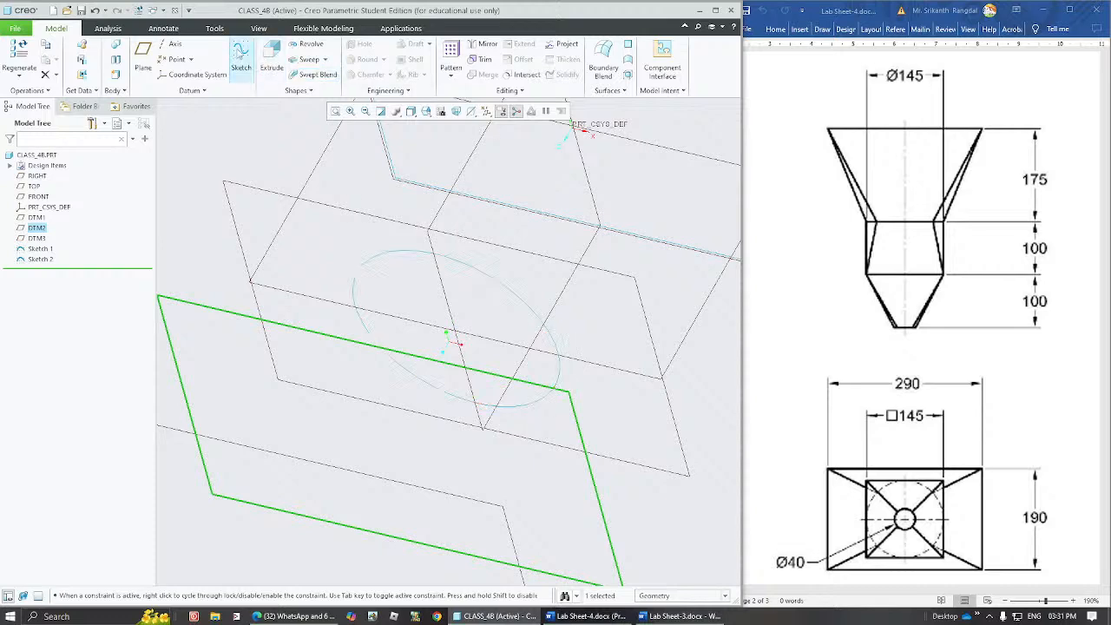
{"action": "left_click", "coordinate": [240, 57]}
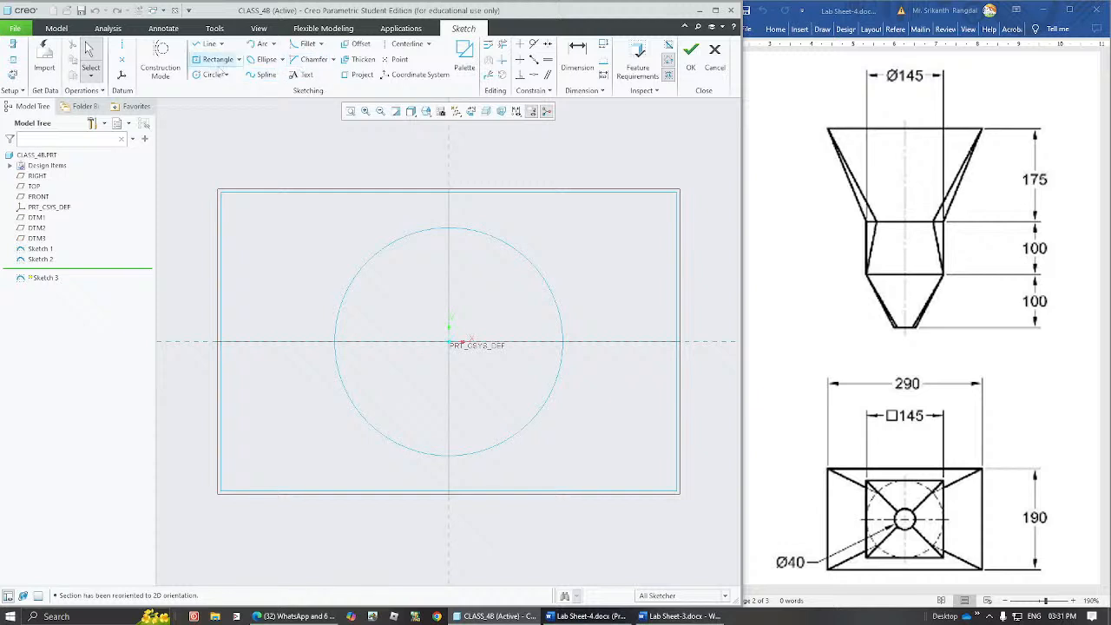
{"action": "left_click", "coordinate": [215, 64]}
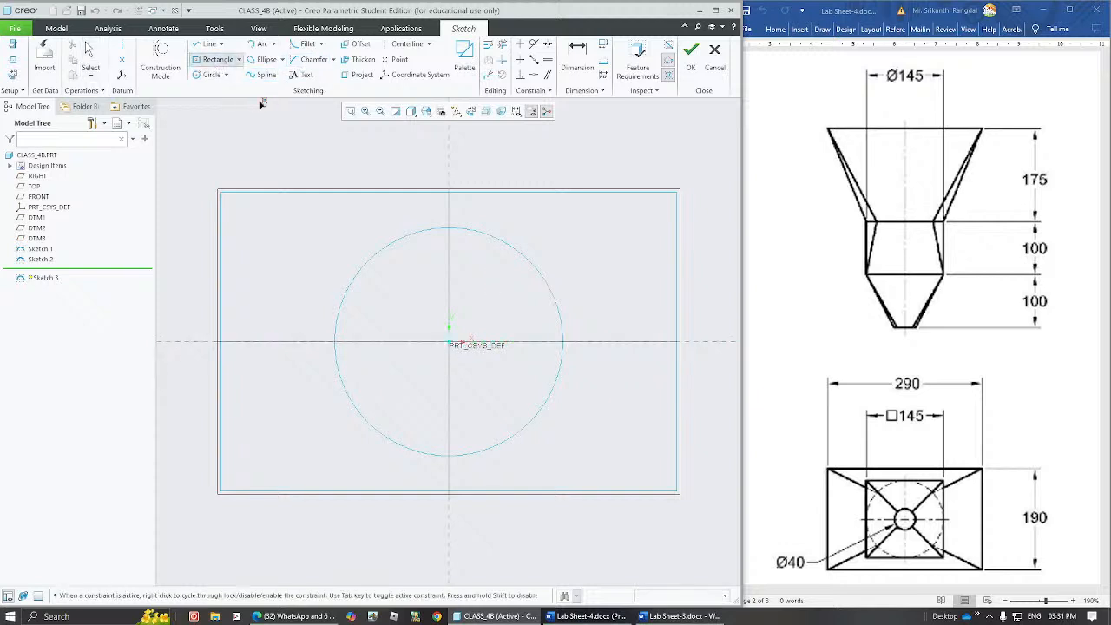
{"action": "left_click", "coordinate": [448, 343]}
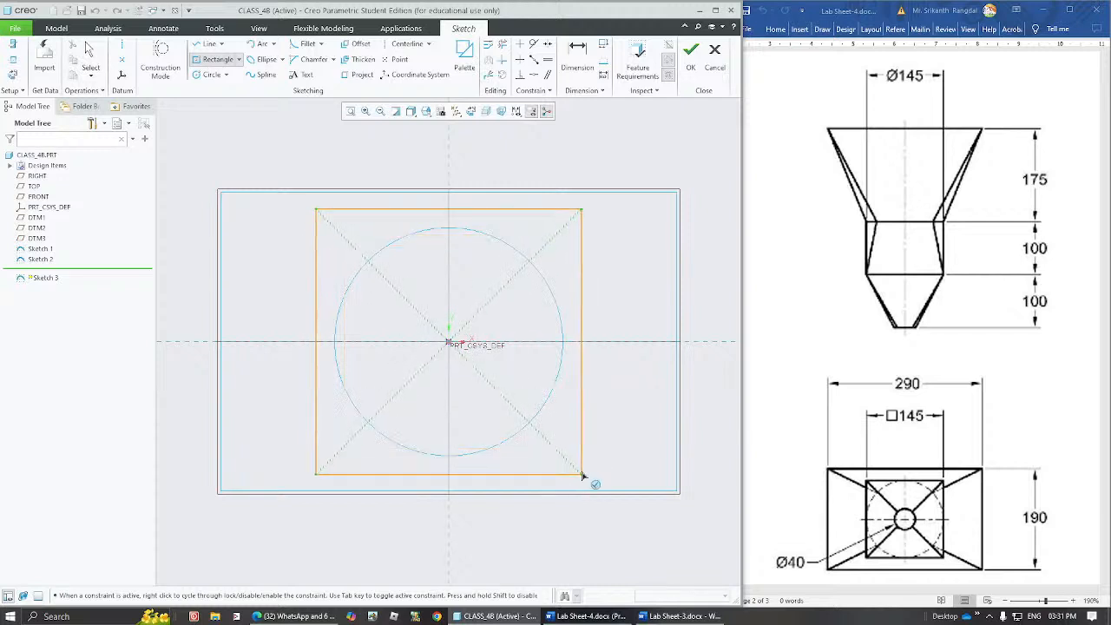
{"action": "left_click", "coordinate": [582, 475]}
{"action": "middle_click", "coordinate": [582, 474]}
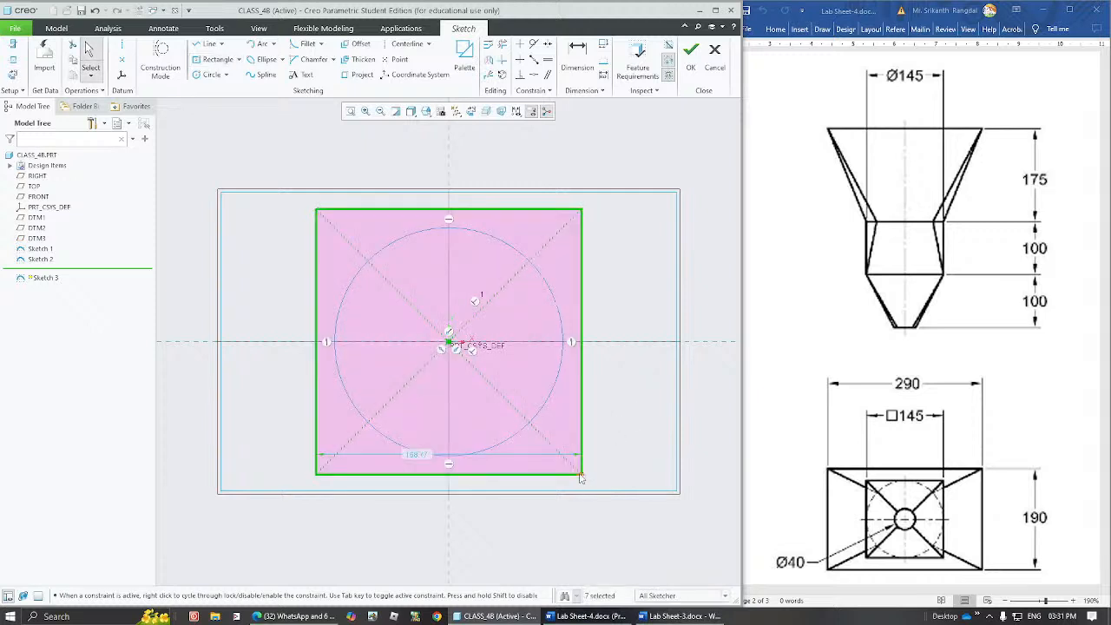
Try to resize the square freehand from its corner to about 165 wide.
{"action": "left_click_drag", "start_coordinate": [581, 479], "coordinate": [562, 452]}
{"action": "left_click", "coordinate": [606, 445]}
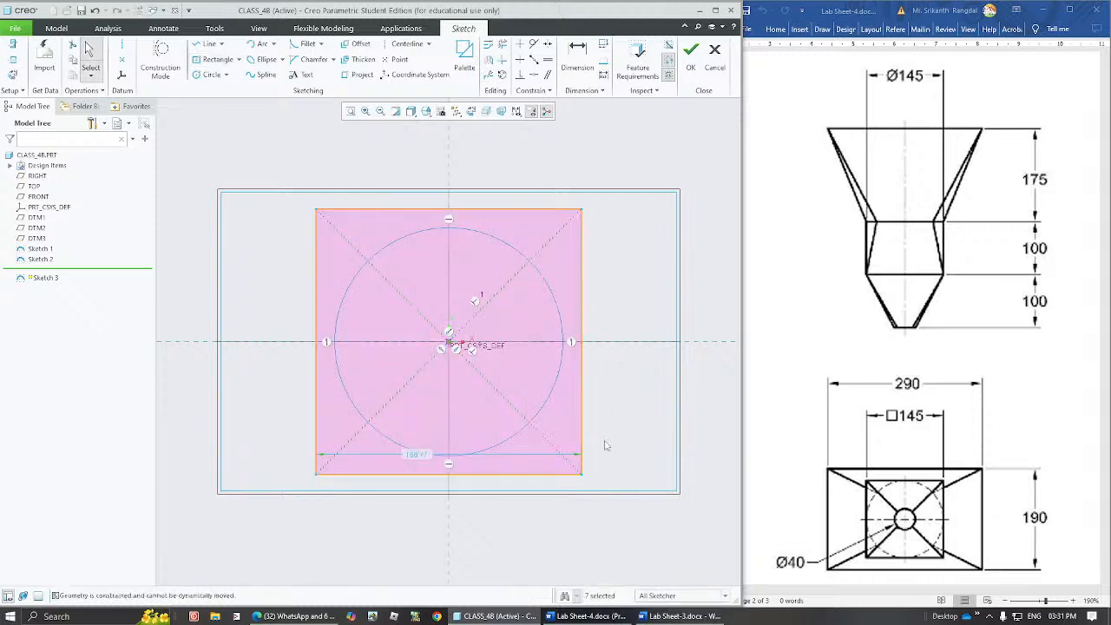
{"action": "mouse_move", "coordinate": [582, 478]}
{"action": "left_mouse_down"}
{"action": "mouse_move", "coordinate": [521, 401]}
{"action": "mouse_move", "coordinate": [622, 422]}
{"action": "mouse_move", "coordinate": [573, 441]}
{"action": "mouse_move", "coordinate": [663, 482]}
{"action": "mouse_move", "coordinate": [595, 402]}
{"action": "mouse_move", "coordinate": [651, 469]}
{"action": "mouse_move", "coordinate": [636, 430]}
{"action": "mouse_move", "coordinate": [683, 477]}
{"action": "left_mouse_up"}
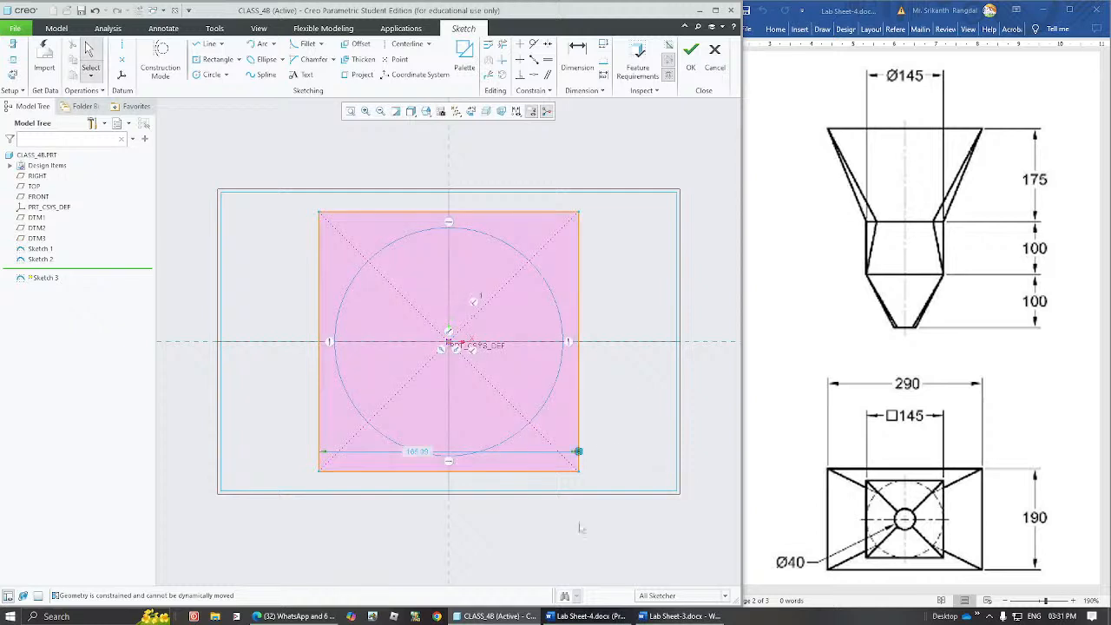
Set the square's side length to 145 and finish the sketch.
{"action": "left_click", "coordinate": [418, 450]}
{"action": "double_click", "coordinate": [417, 450]}
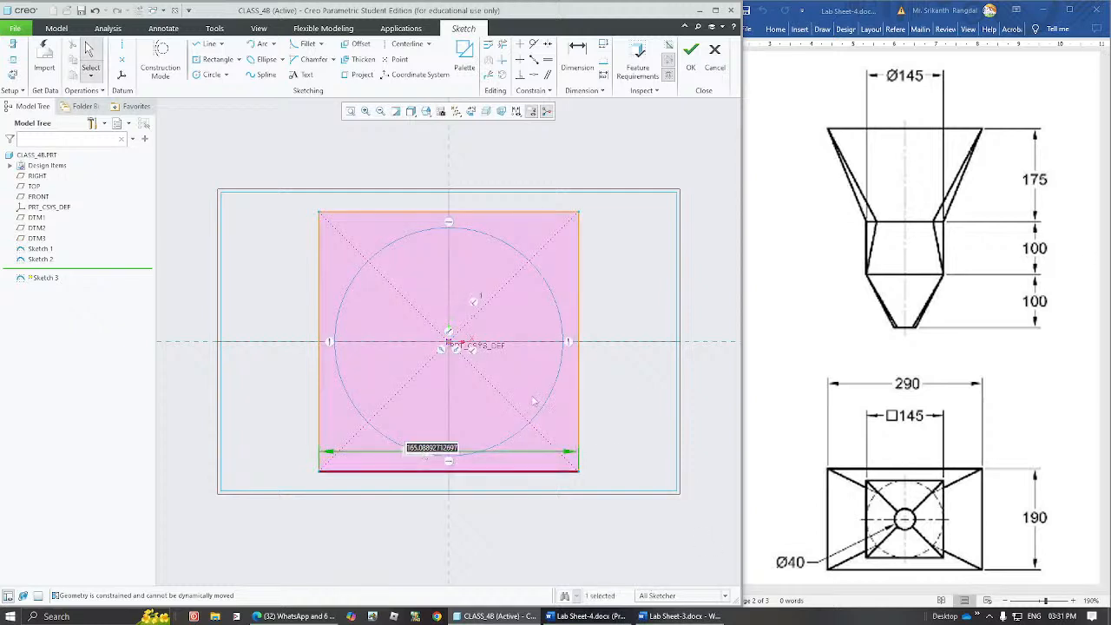
{"action": "type", "text": "145"}
{"action": "key", "text": "Return"}
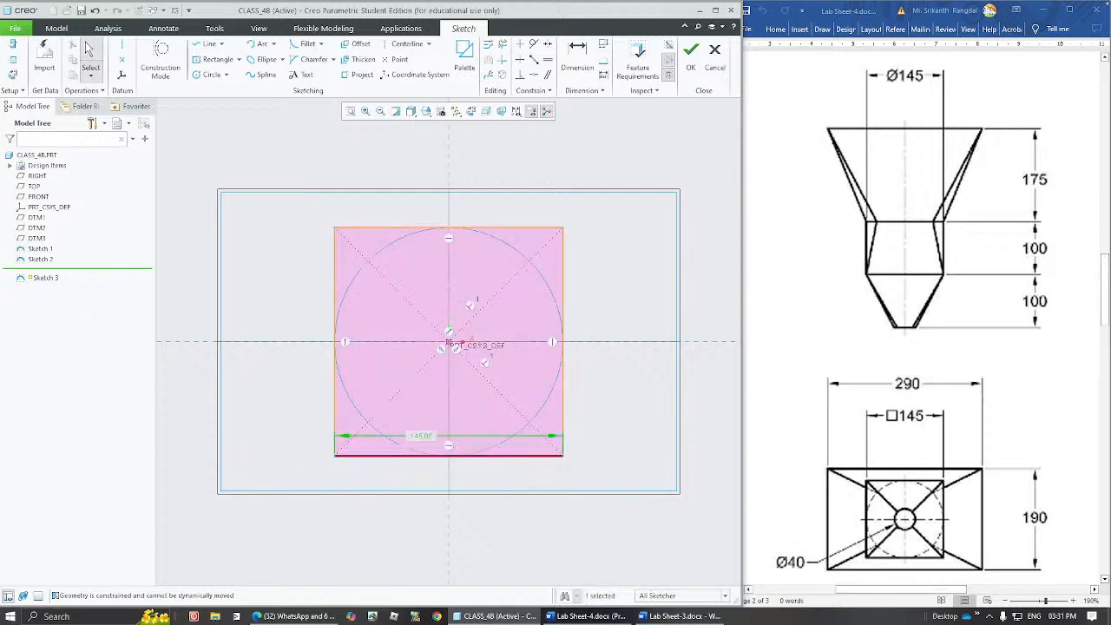
{"action": "left_click", "coordinate": [635, 187]}
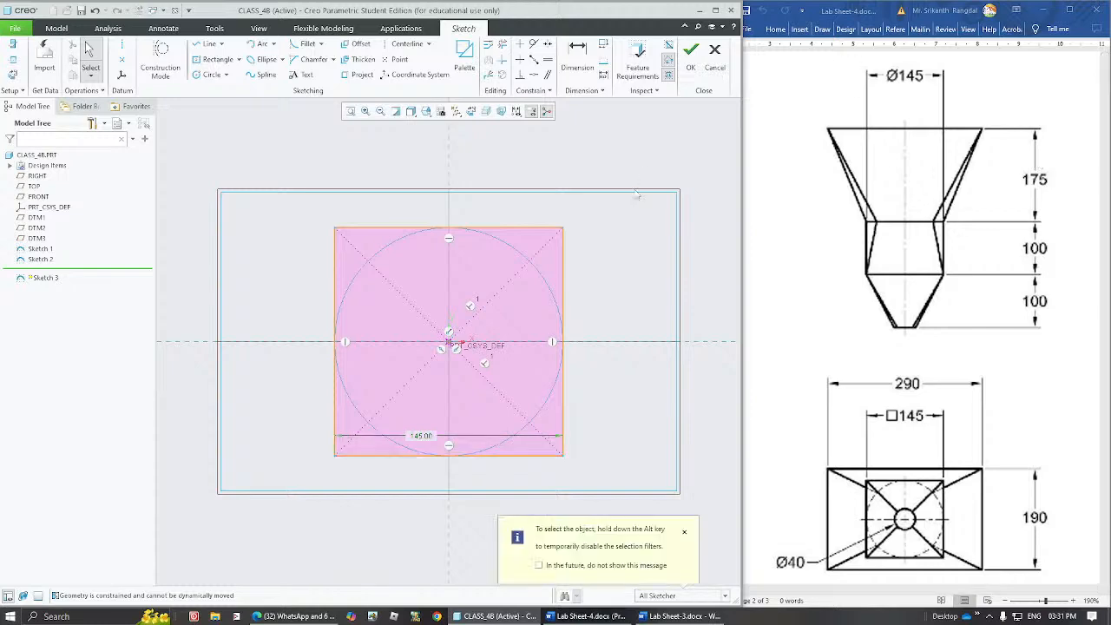
{"action": "left_click", "coordinate": [690, 55]}
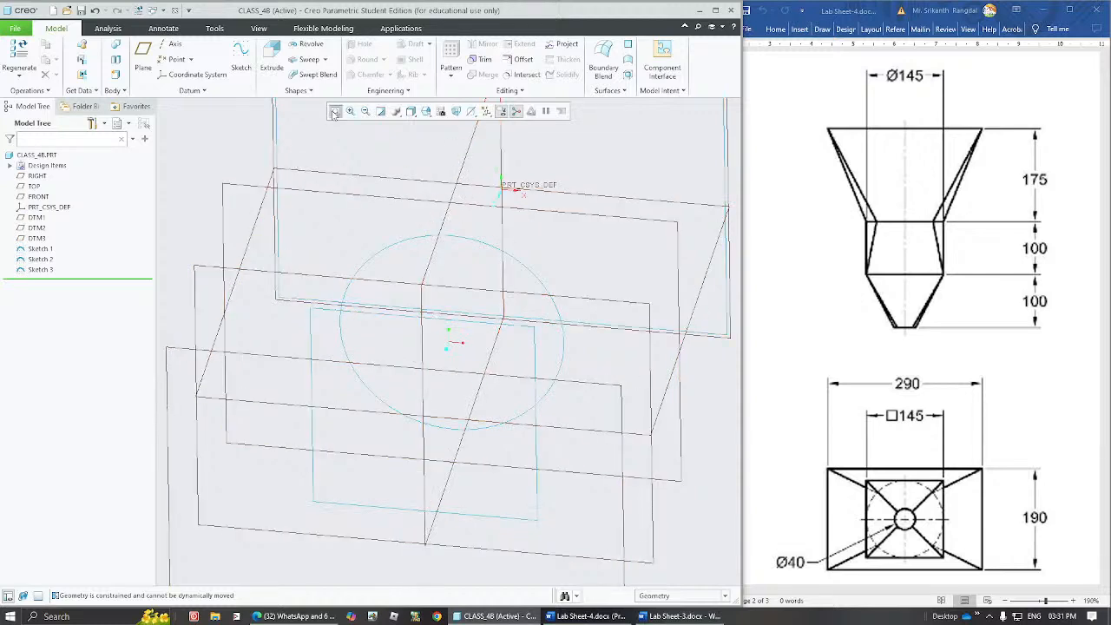
Start a sketch on datum plane DTM3.
{"action": "left_click", "coordinate": [336, 111]}
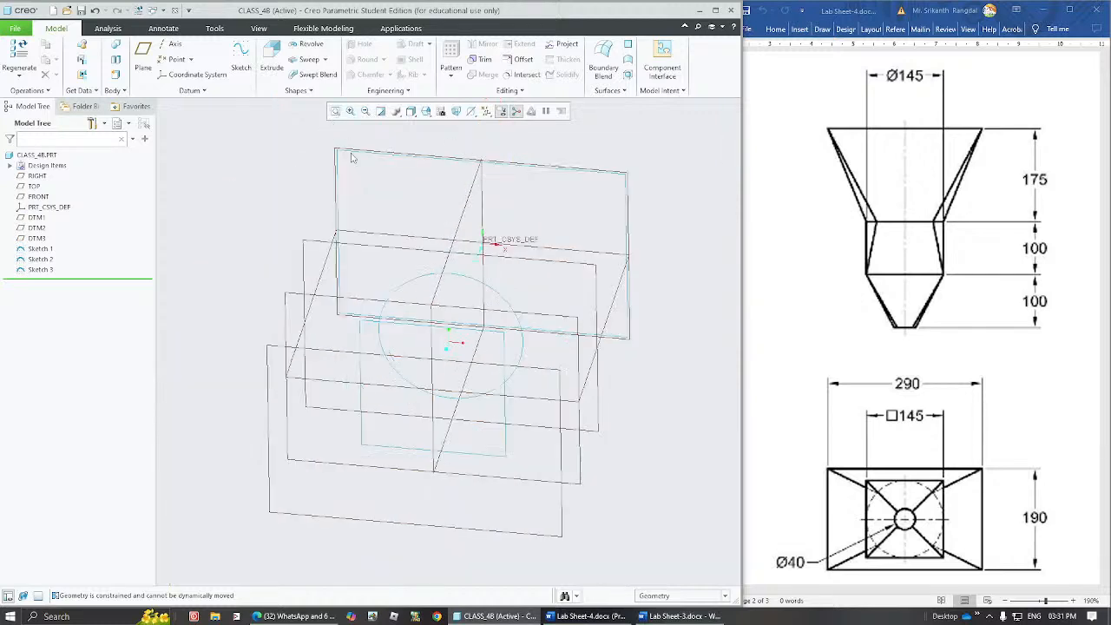
{"action": "left_click", "coordinate": [269, 354]}
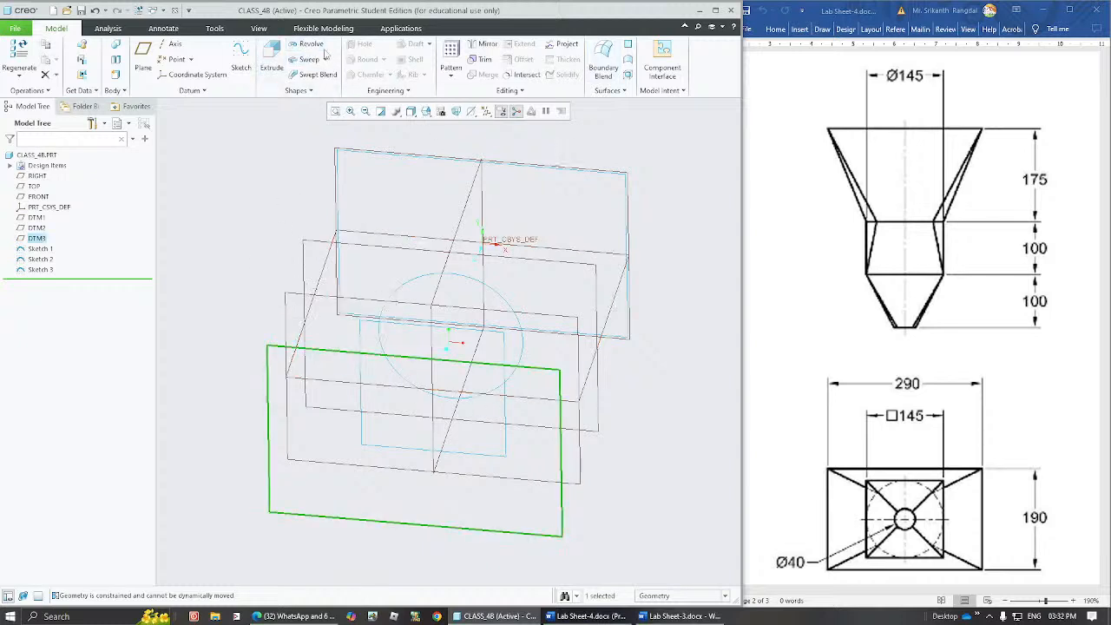
{"action": "left_click", "coordinate": [240, 59]}
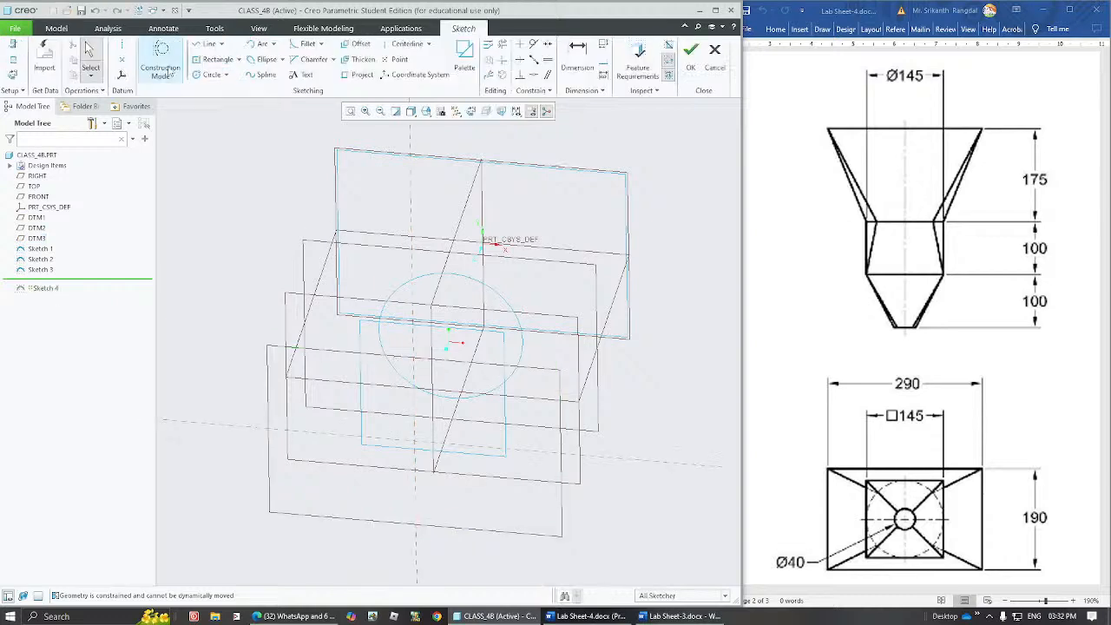
Draw a circle about 48 in diameter centered on the origin in the DTM3 sketch.
{"action": "left_click", "coordinate": [471, 113]}
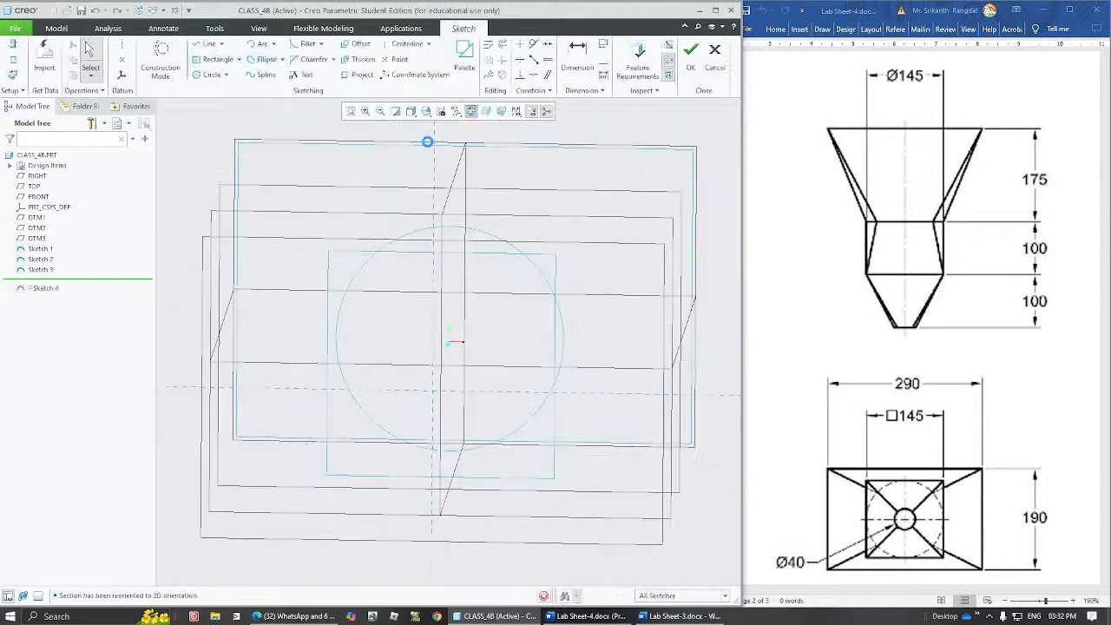
{"action": "left_click", "coordinate": [209, 75]}
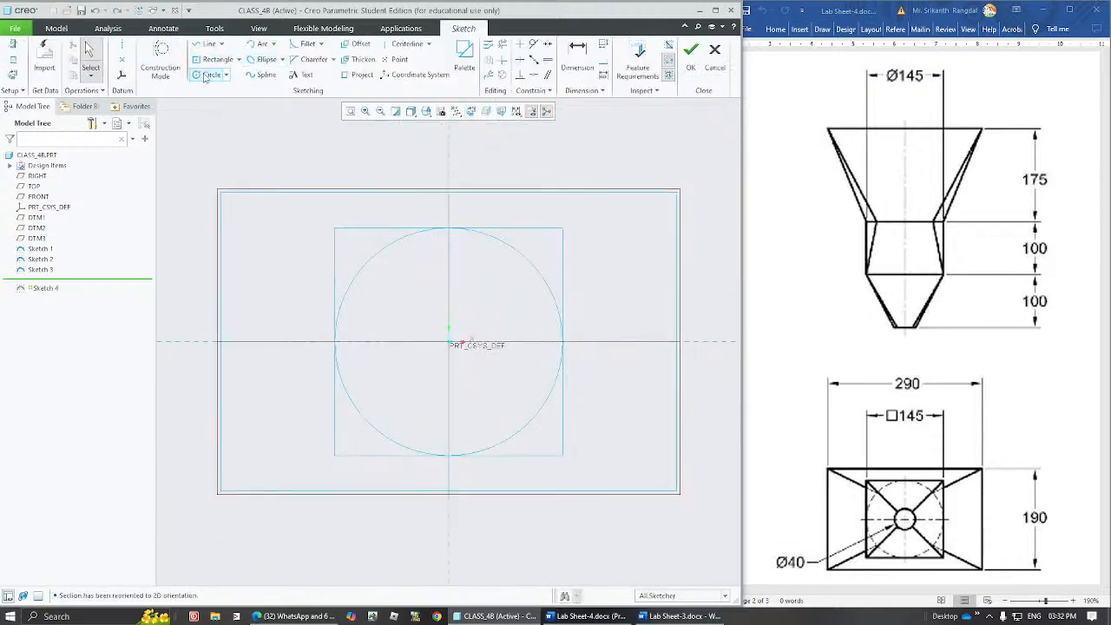
{"action": "left_click", "coordinate": [449, 342]}
{"action": "left_click", "coordinate": [477, 370]}
{"action": "middle_click", "coordinate": [489, 308]}
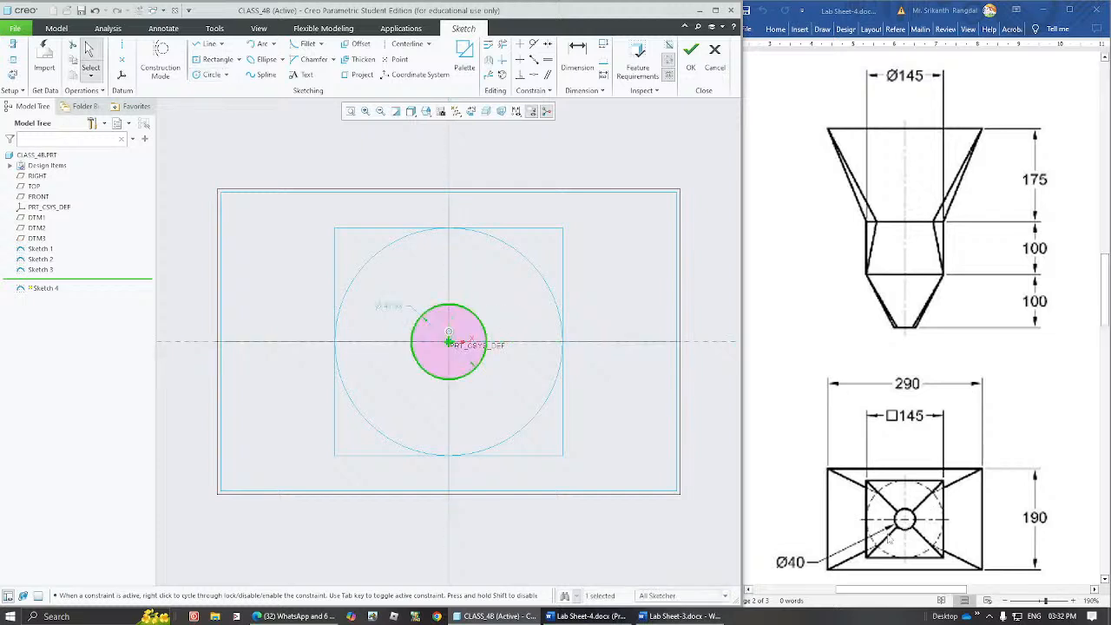
Set the circle's diameter to 40 and finish the sketch.
{"action": "double_click", "coordinate": [393, 304]}
{"action": "type", "text": "40"}
{"action": "key", "text": "Return"}
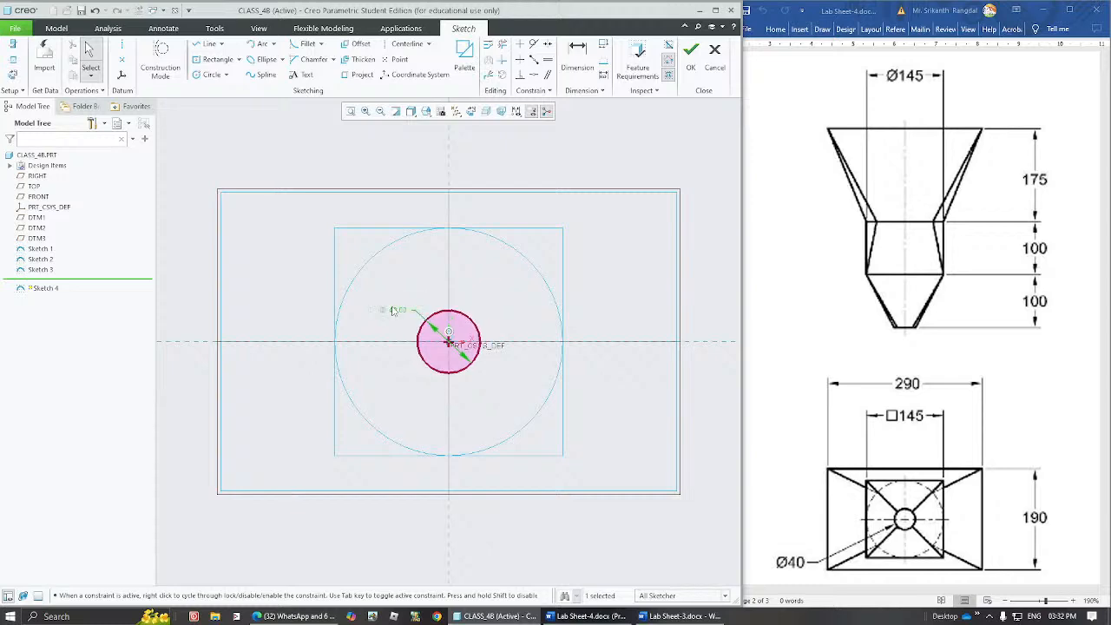
{"action": "left_click", "coordinate": [690, 54]}
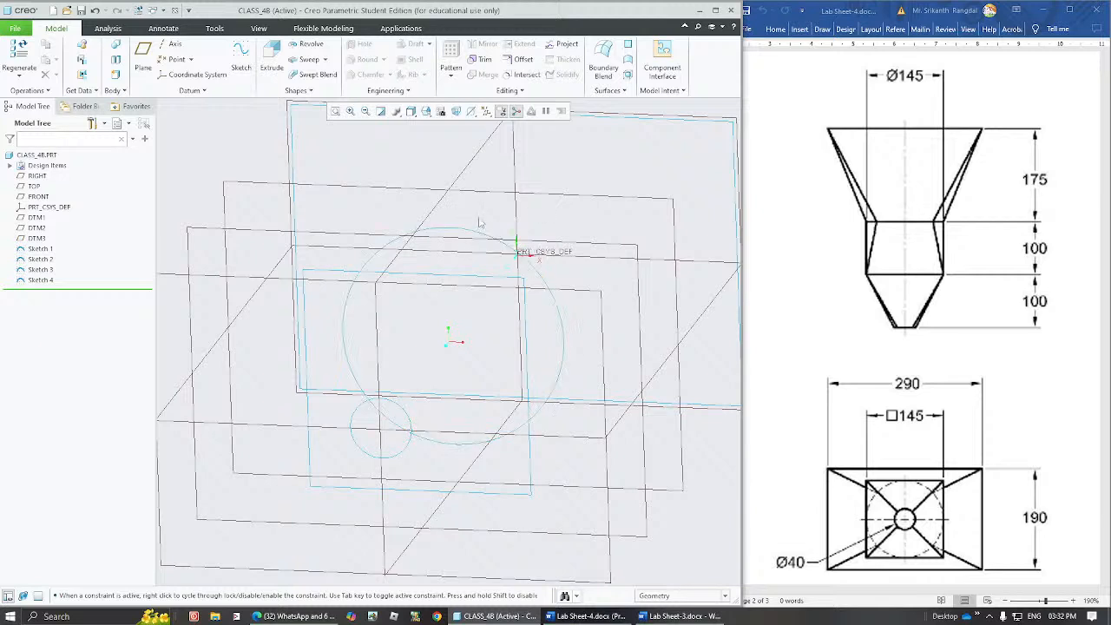
{"action": "left_click", "coordinate": [310, 90]}
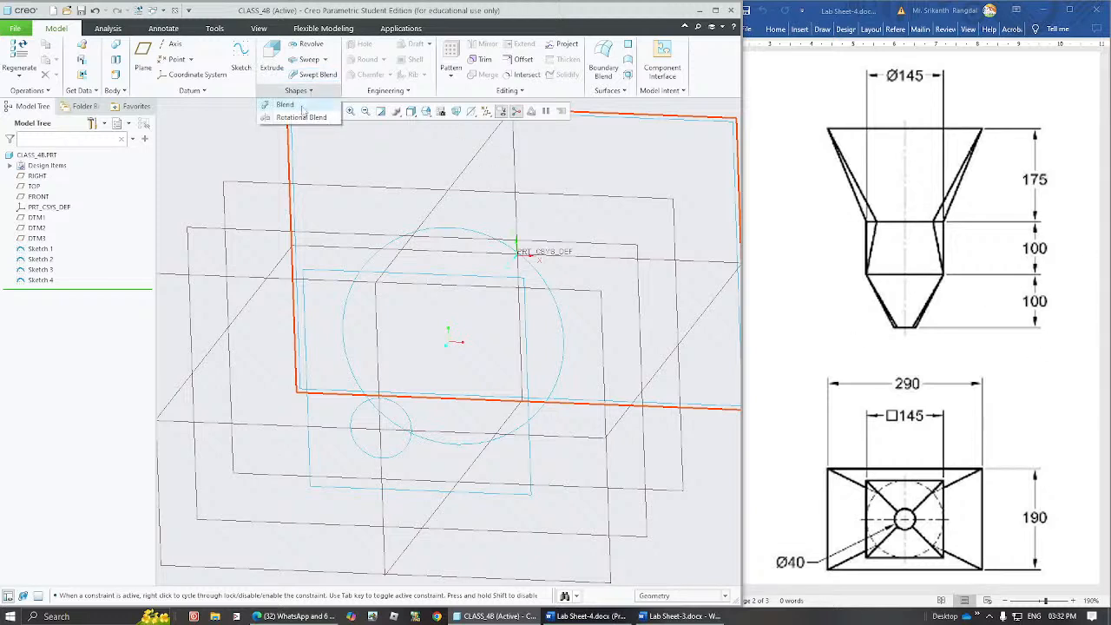
{"action": "left_click", "coordinate": [295, 105]}
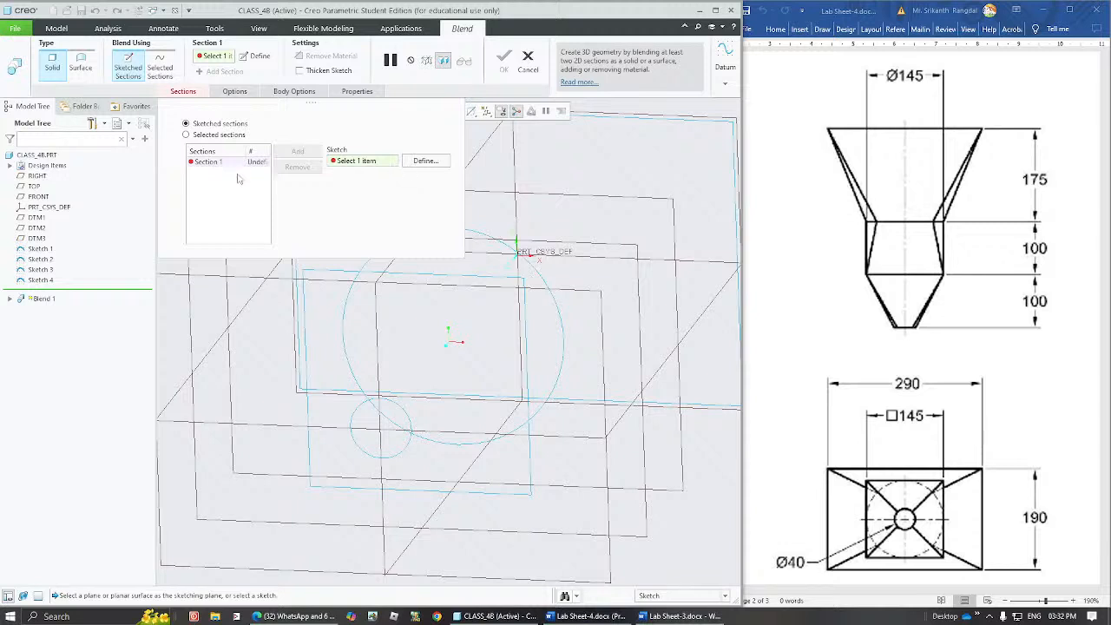
{"action": "left_click", "coordinate": [223, 165]}
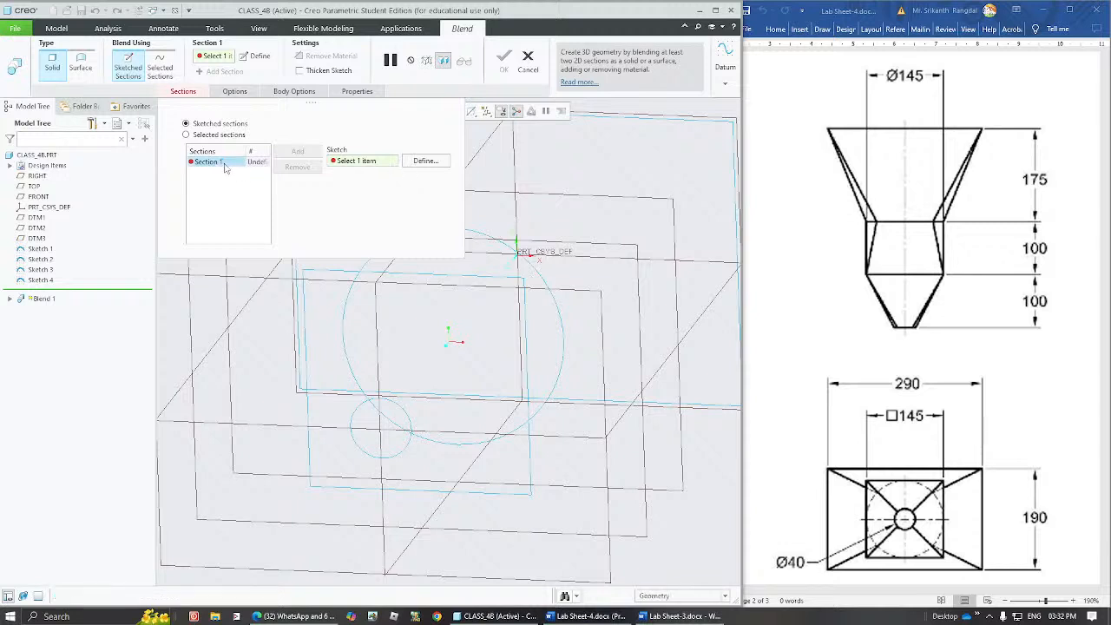
{"action": "left_click", "coordinate": [665, 117]}
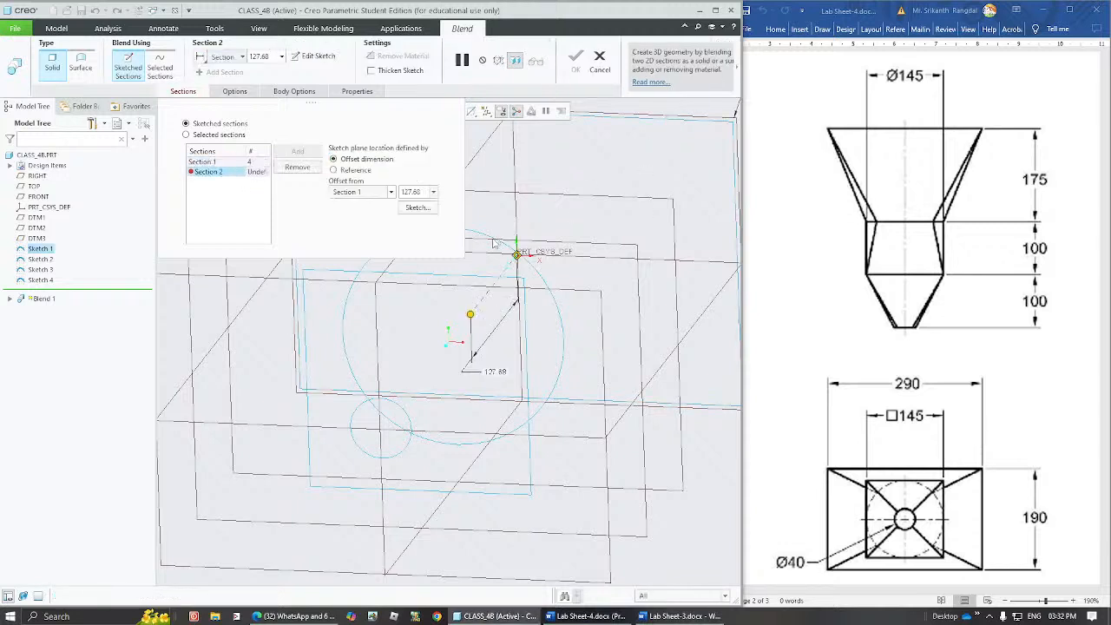
{"action": "left_click", "coordinate": [217, 162]}
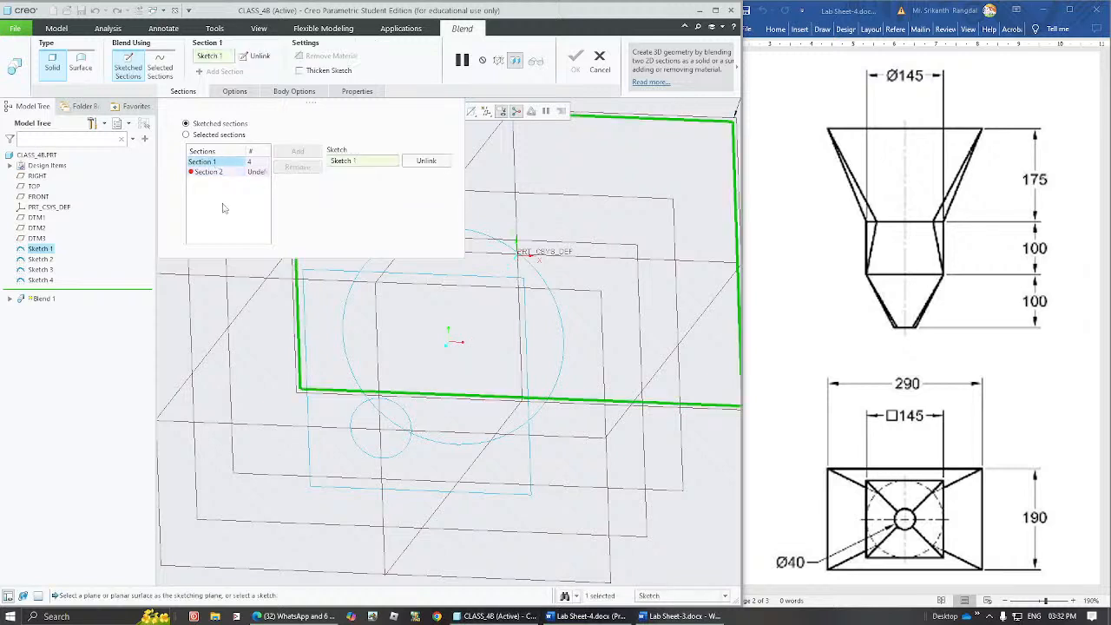
{"action": "left_click", "coordinate": [41, 259]}
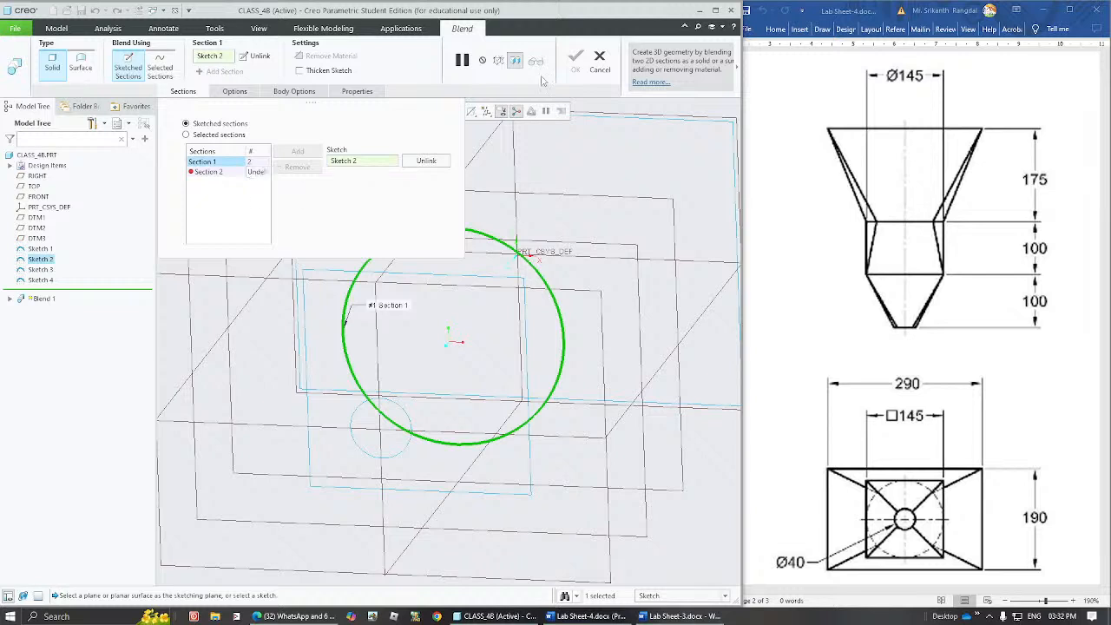
{"action": "left_click", "coordinate": [598, 59]}
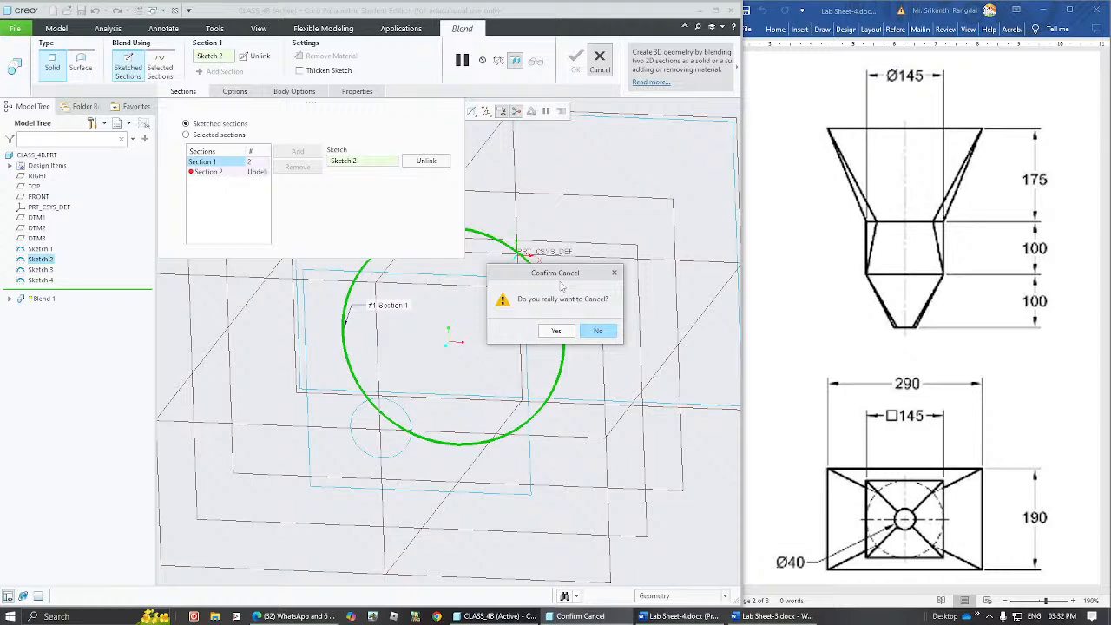
{"action": "left_click", "coordinate": [556, 331]}
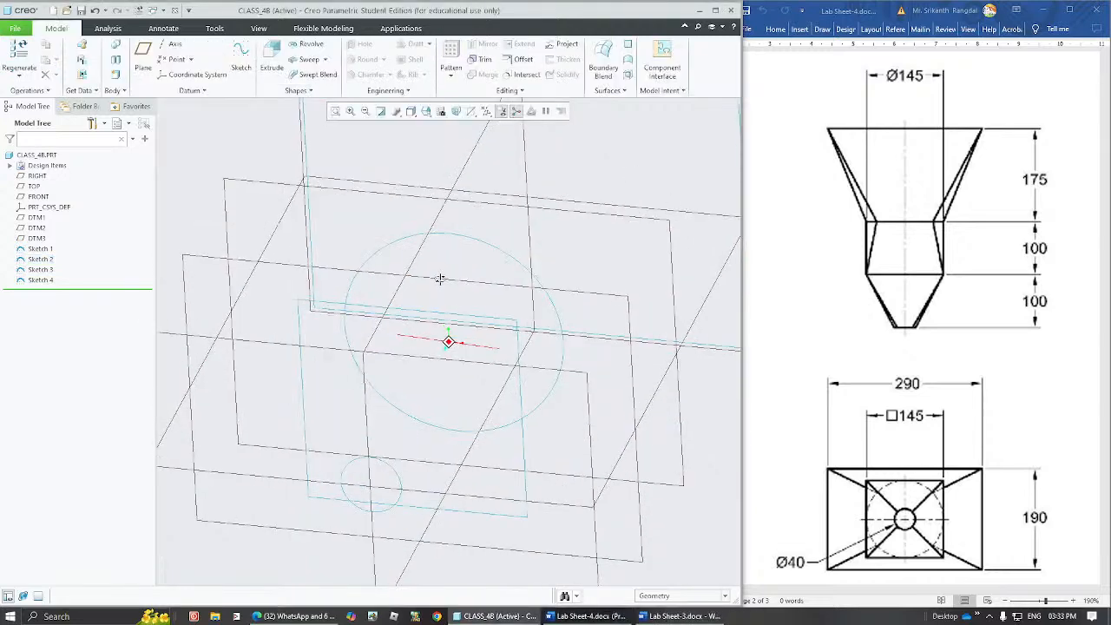
Reopen Sketch 2, the 145 diameter circle, for editing and orient the view parallel to the sketch plane.
{"action": "left_click", "coordinate": [450, 236]}
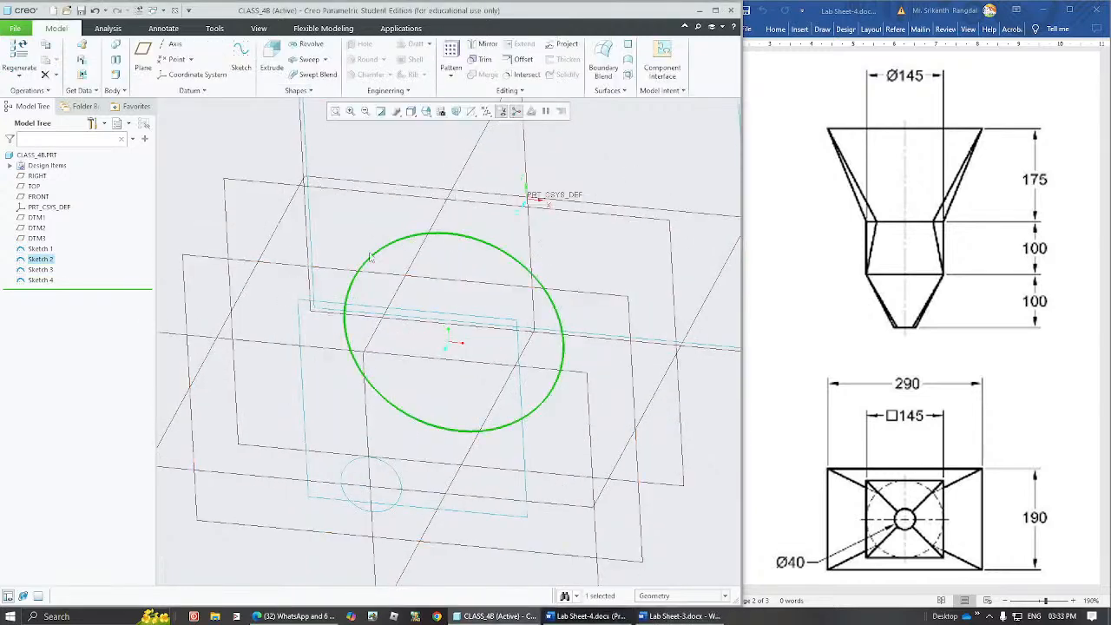
{"action": "left_click", "coordinate": [258, 159]}
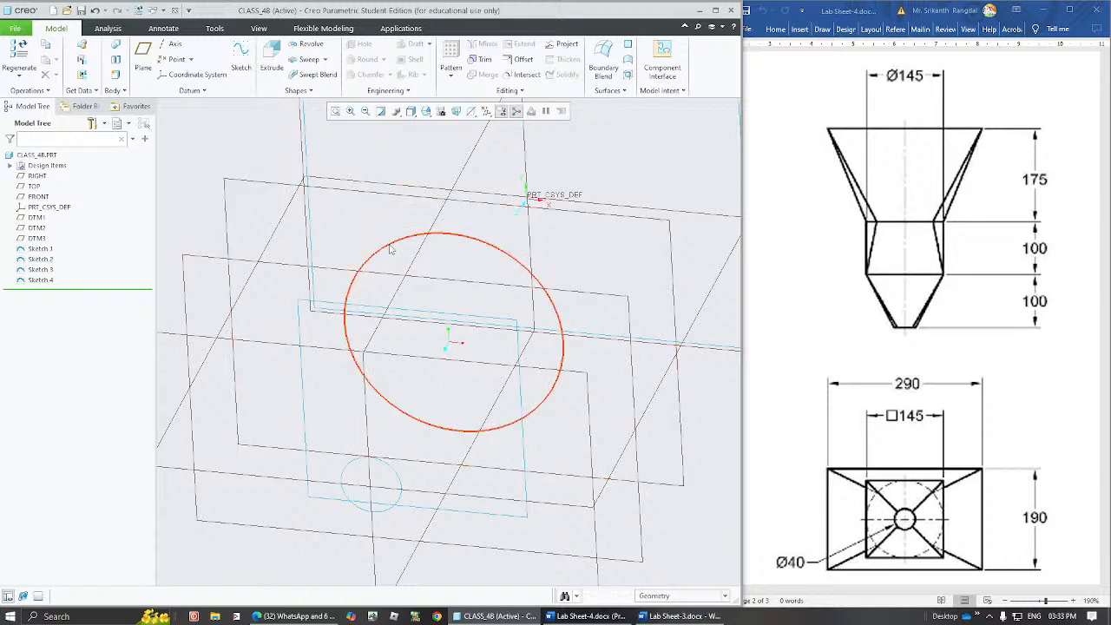
{"action": "left_click", "coordinate": [390, 249]}
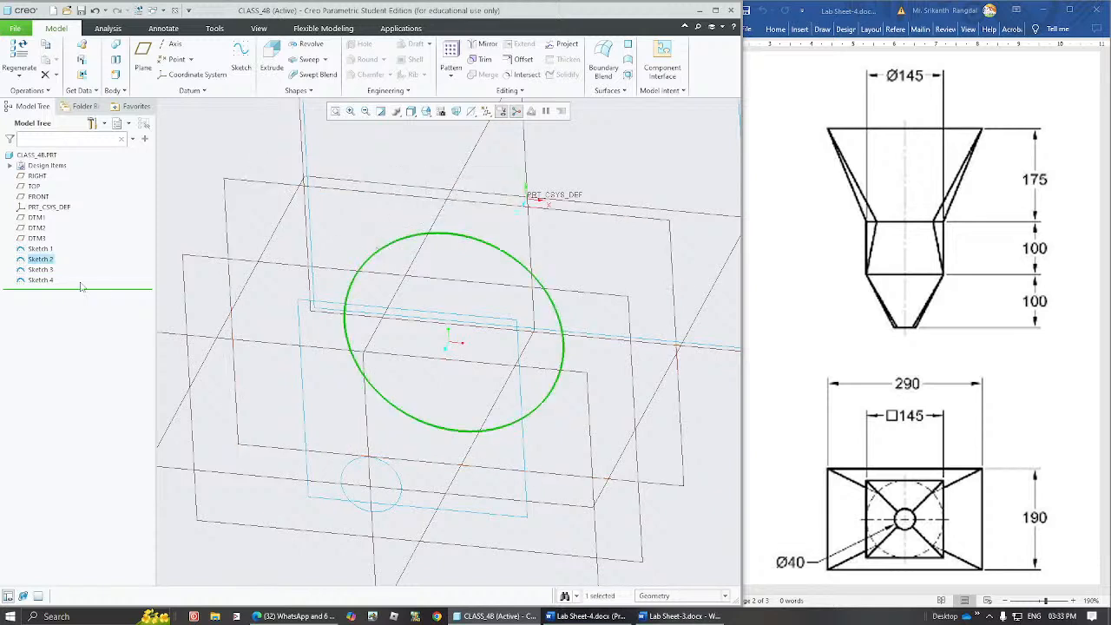
{"action": "left_click", "coordinate": [46, 264]}
{"action": "left_click", "coordinate": [67, 187]}
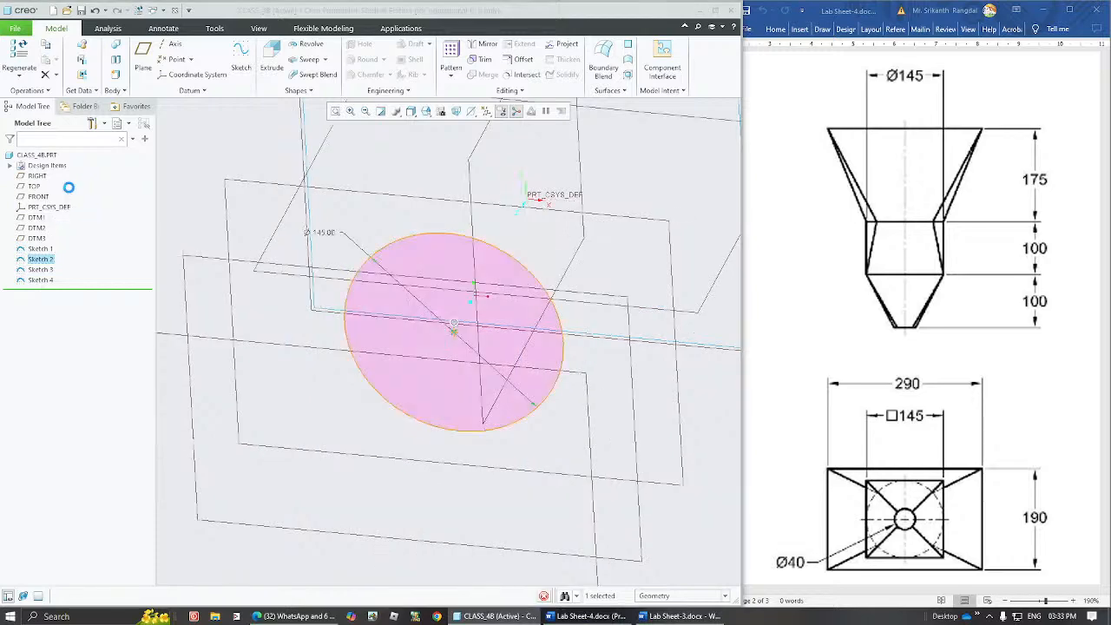
{"action": "left_click", "coordinate": [470, 111]}
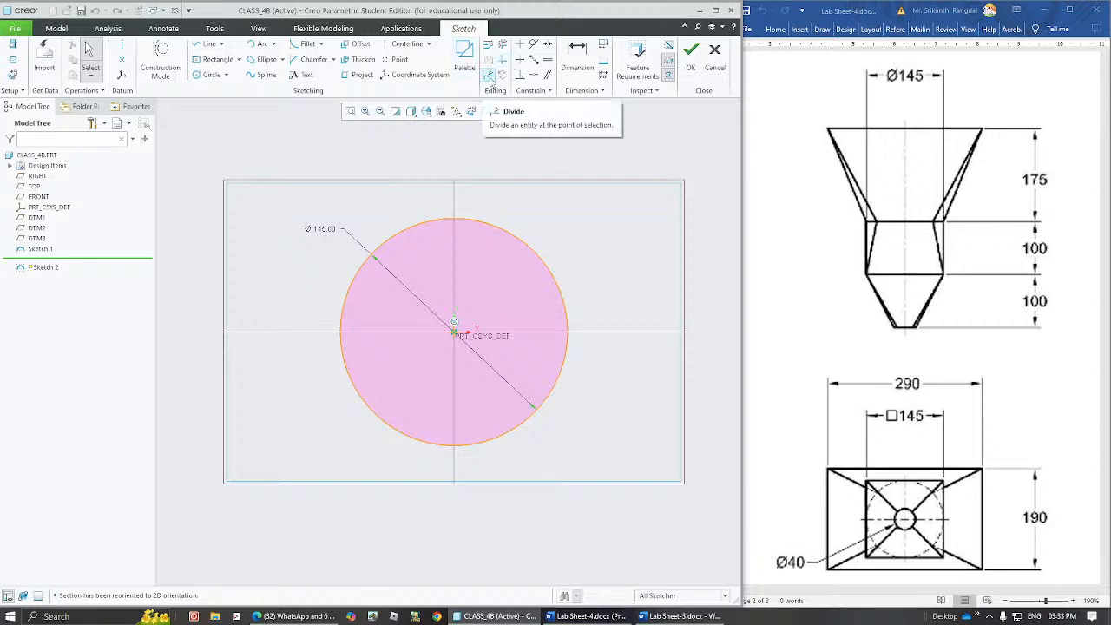
Divide the 145 diameter circle at four diagonal points into four arcs, check the arcs, and finish the sketch.
{"action": "left_click", "coordinate": [489, 78]}
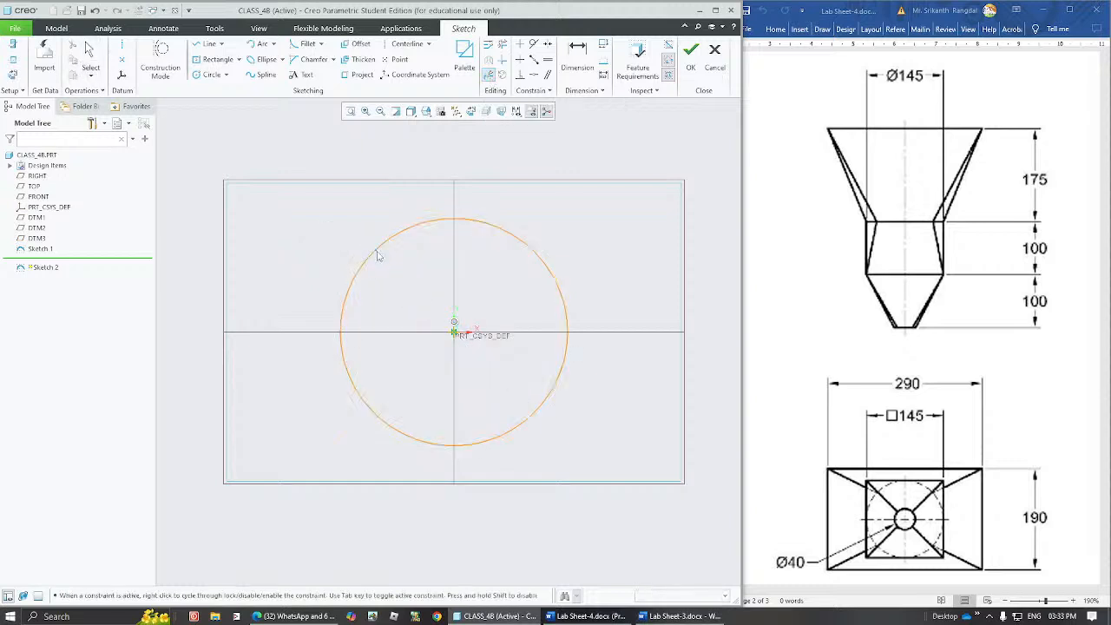
{"action": "left_click", "coordinate": [540, 255]}
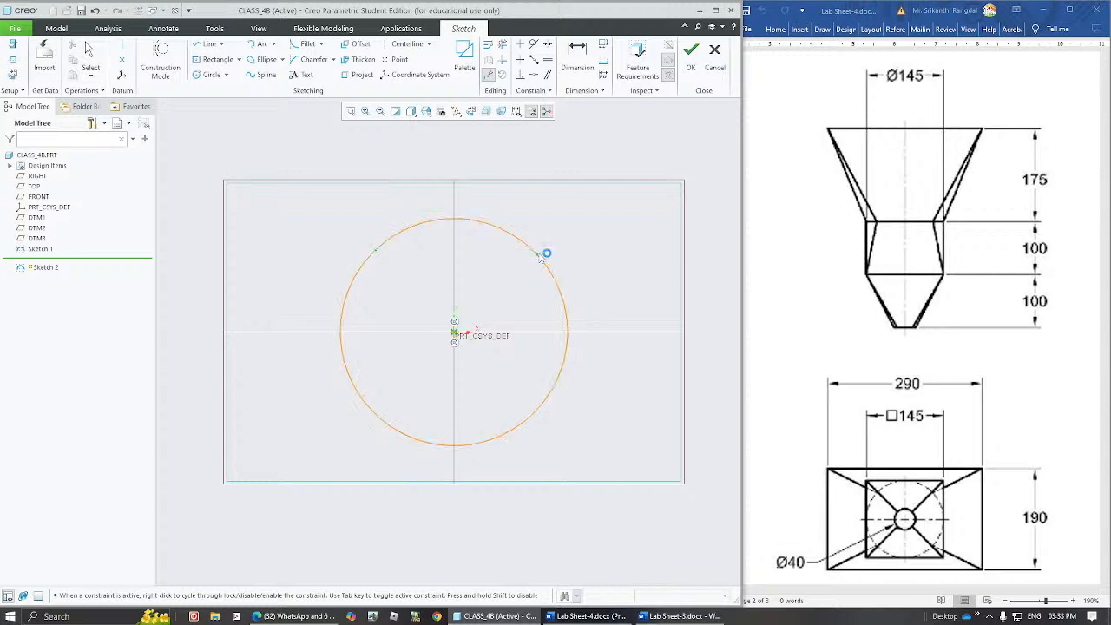
{"action": "left_click", "coordinate": [528, 418]}
{"action": "left_click", "coordinate": [388, 424]}
{"action": "middle_click", "coordinate": [429, 374]}
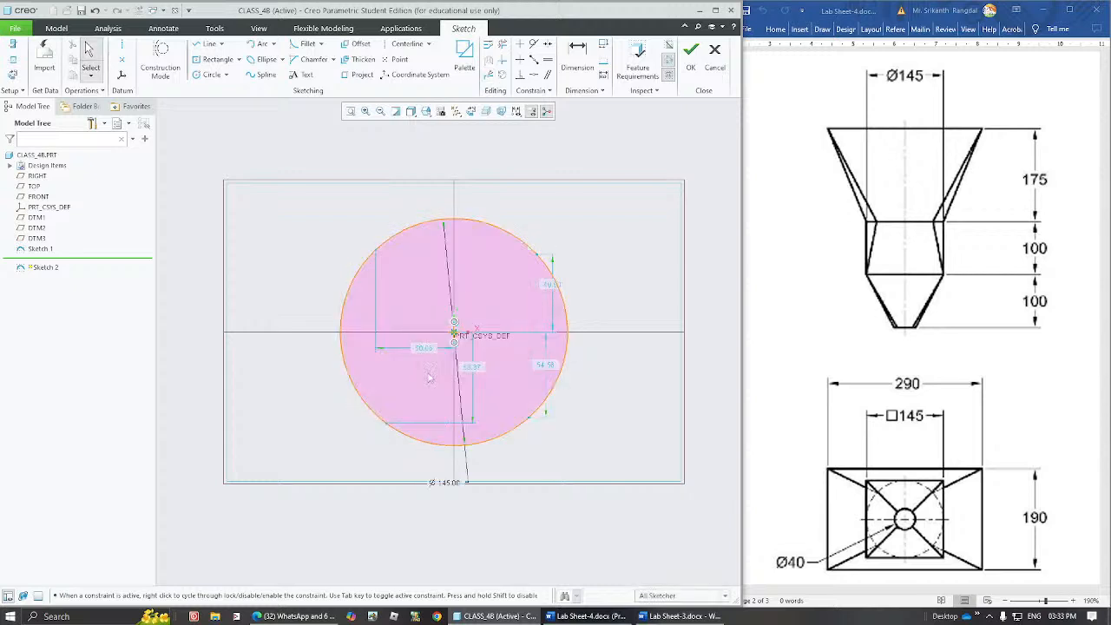
{"action": "left_click", "coordinate": [387, 425]}
{"action": "left_click", "coordinate": [352, 286]}
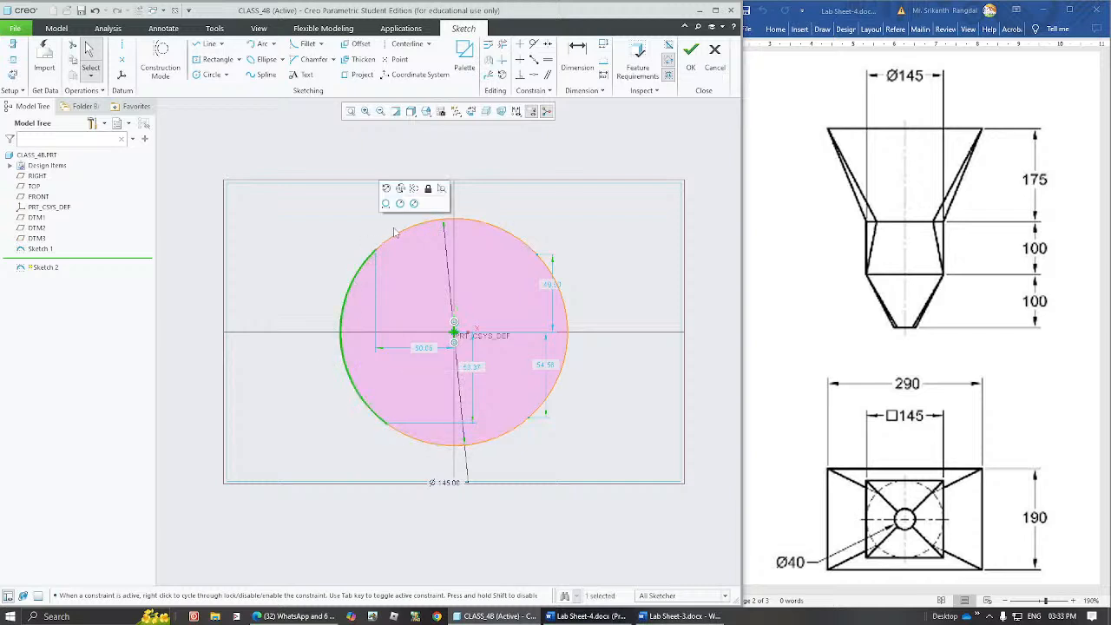
{"action": "left_click", "coordinate": [405, 231]}
{"action": "left_click", "coordinate": [558, 285]}
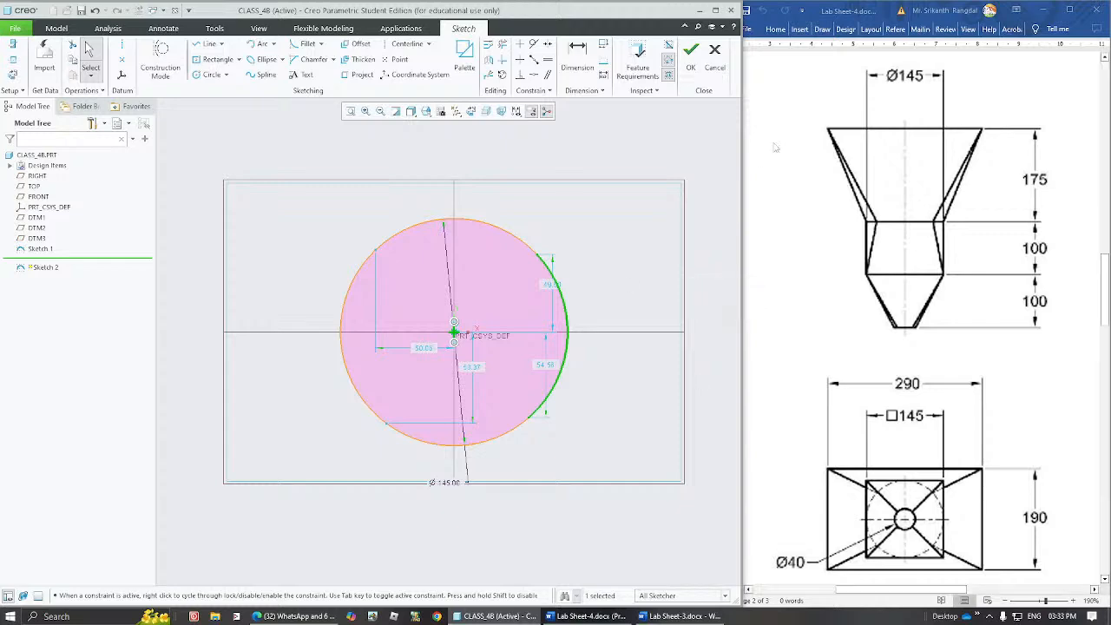
{"action": "left_click", "coordinate": [689, 50]}
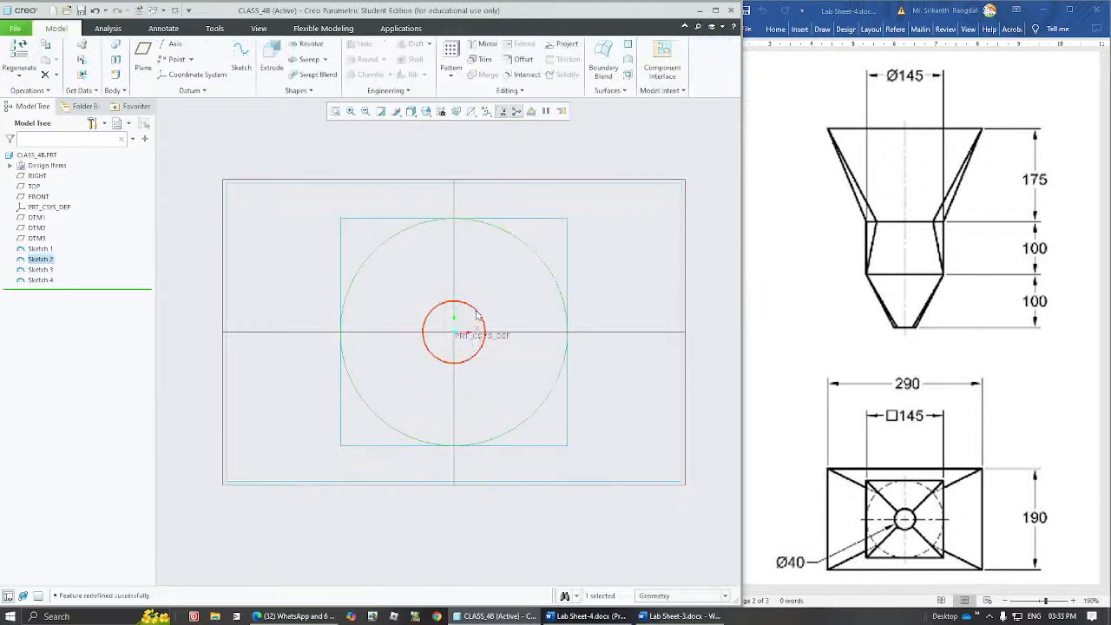
Reopen Sketch 4, the 40 diameter circle, for editing and orient the view parallel to the sketch plane.
{"action": "middle_click_drag", "start_coordinate": [459, 322], "coordinate": [516, 315]}
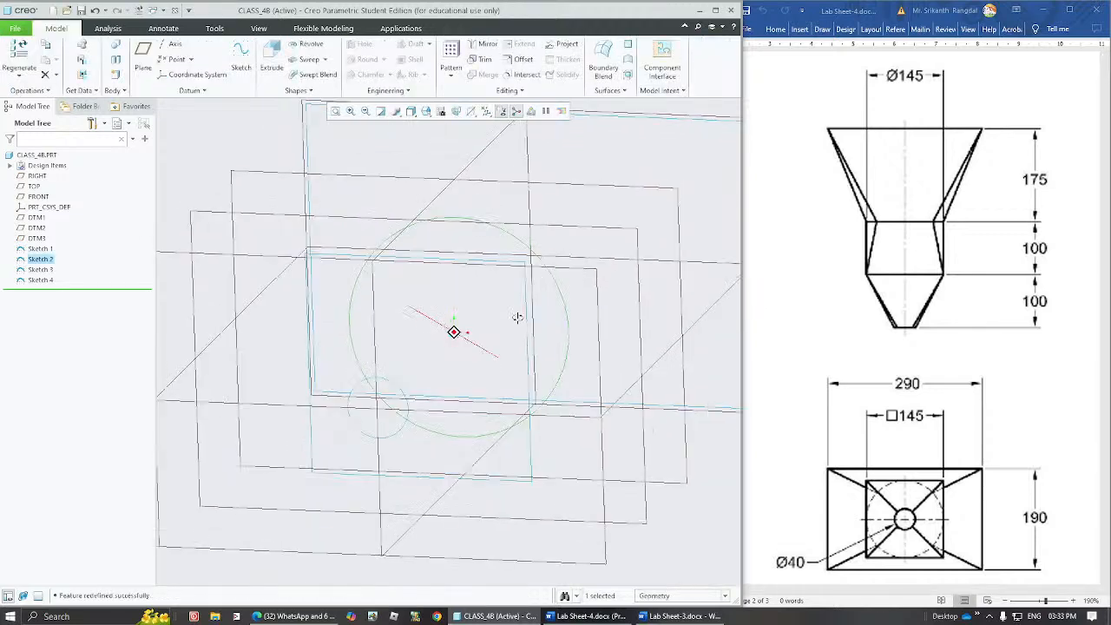
{"action": "left_click", "coordinate": [379, 378]}
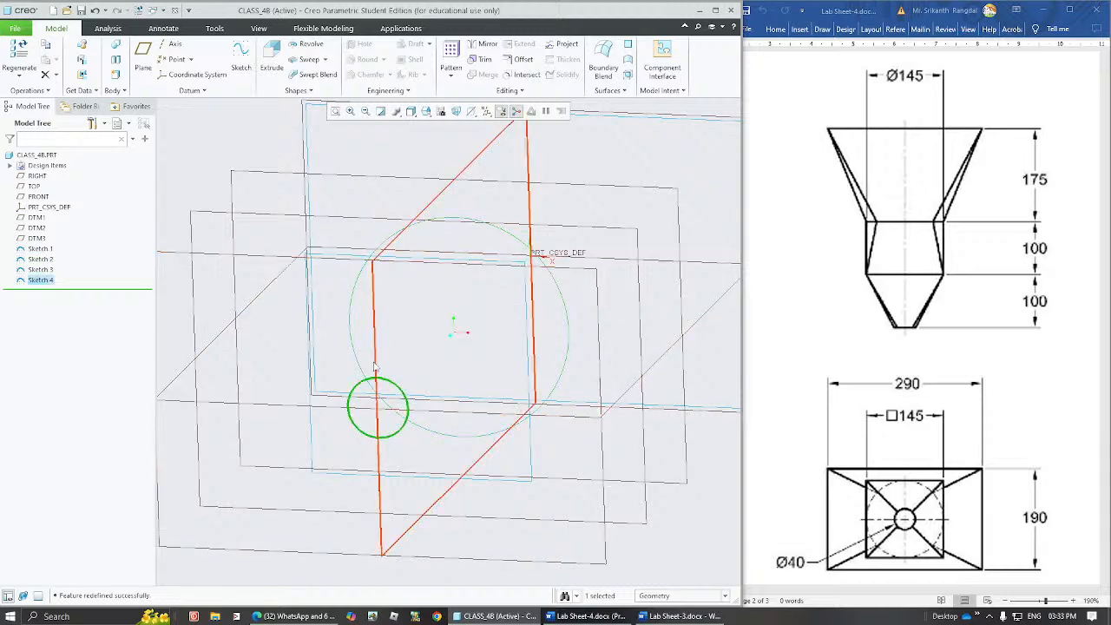
{"action": "left_click", "coordinate": [337, 112]}
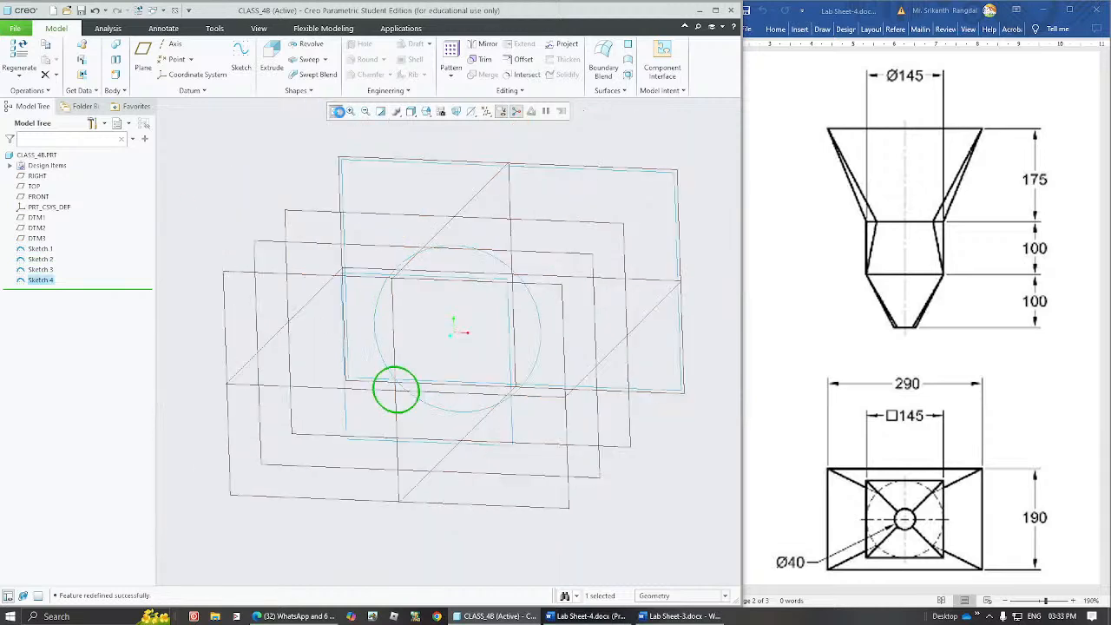
{"action": "left_click", "coordinate": [232, 284]}
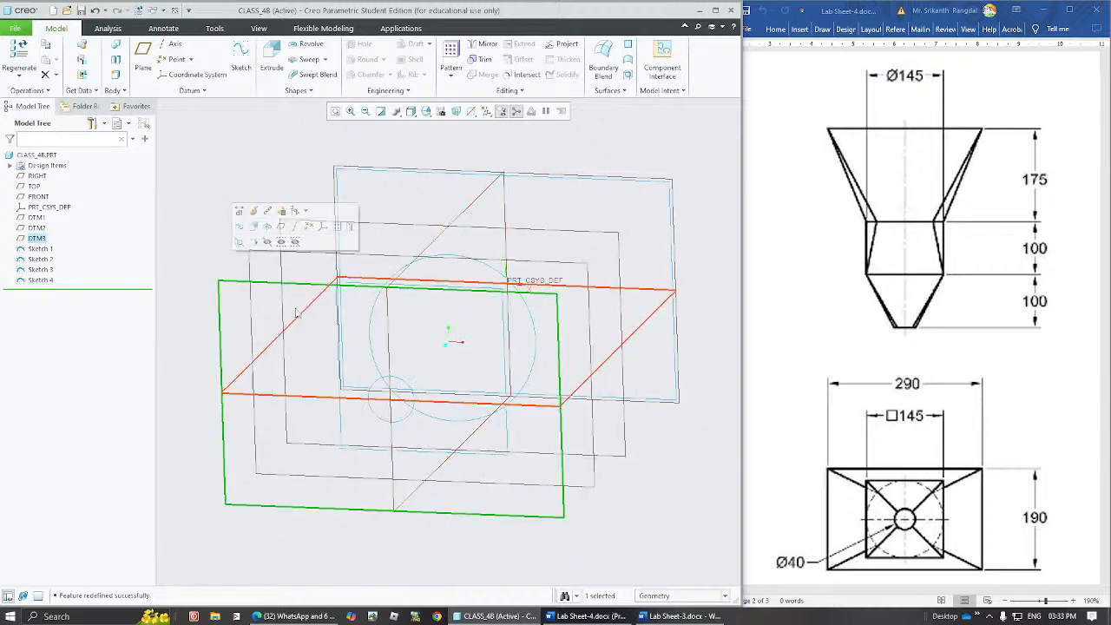
{"action": "left_click", "coordinate": [83, 268]}
{"action": "left_click", "coordinate": [41, 280]}
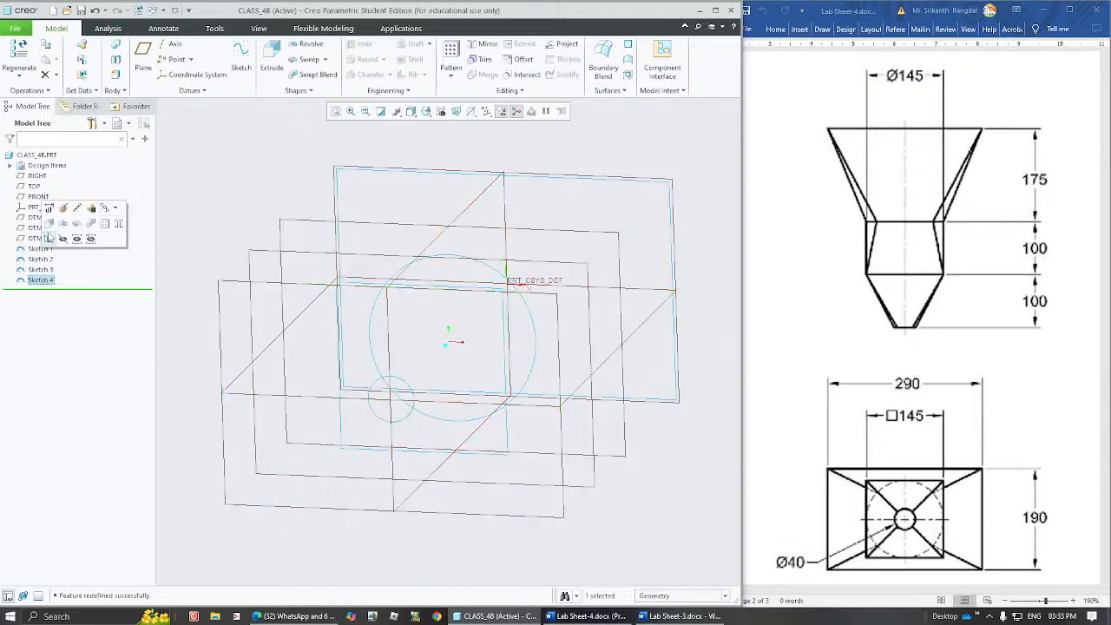
{"action": "left_click", "coordinate": [50, 213]}
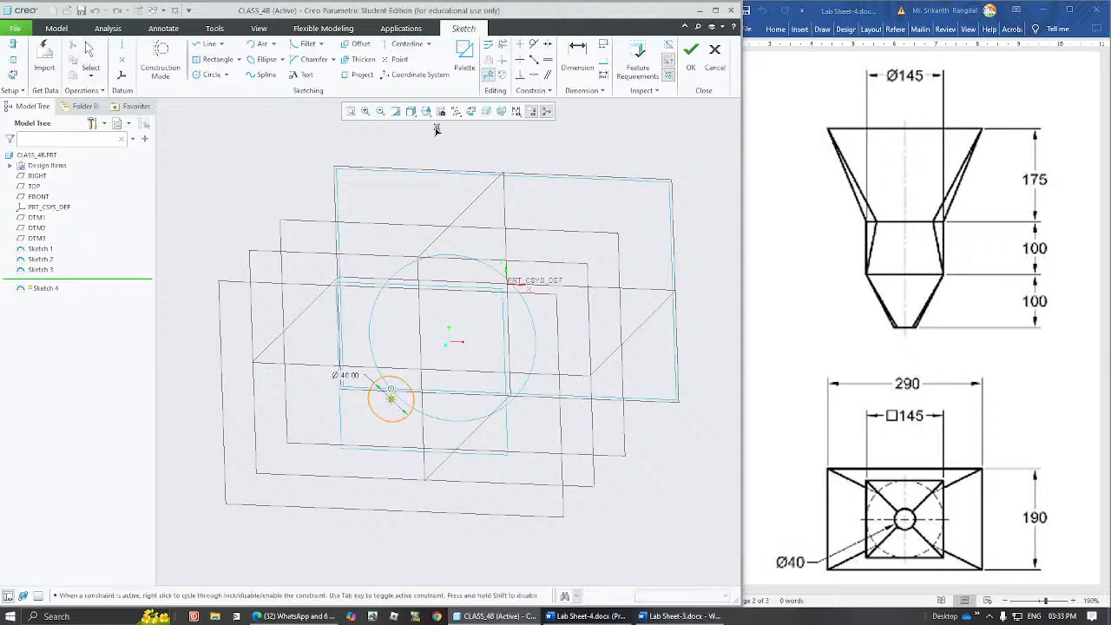
{"action": "left_click", "coordinate": [470, 111]}
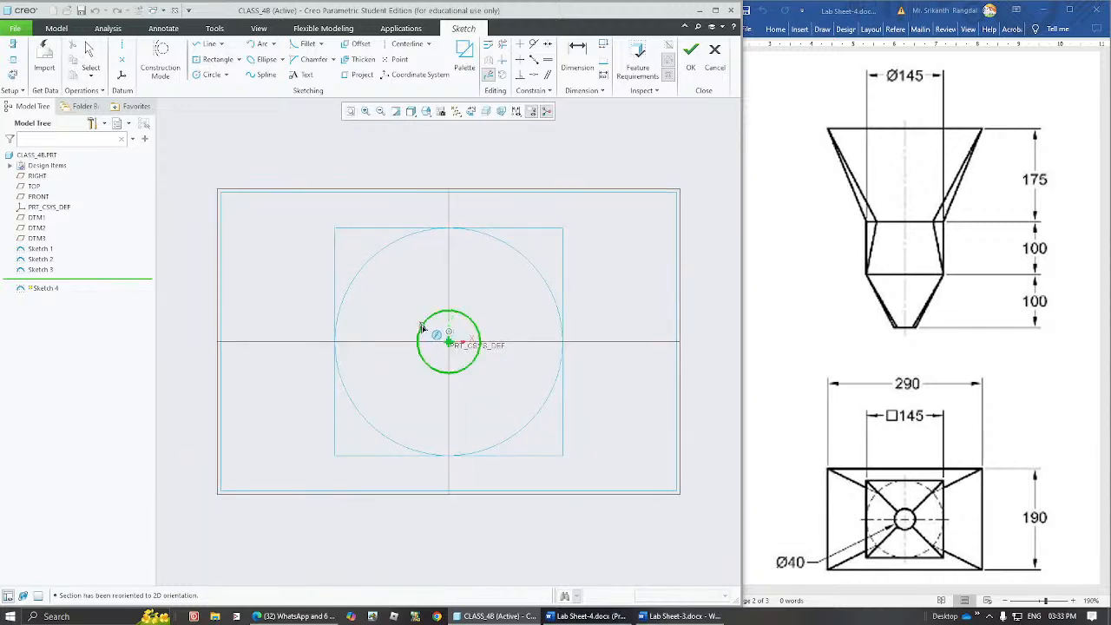
Divide the 40 diameter circle at four diagonal points into four arcs.
{"action": "left_click", "coordinate": [426, 321]}
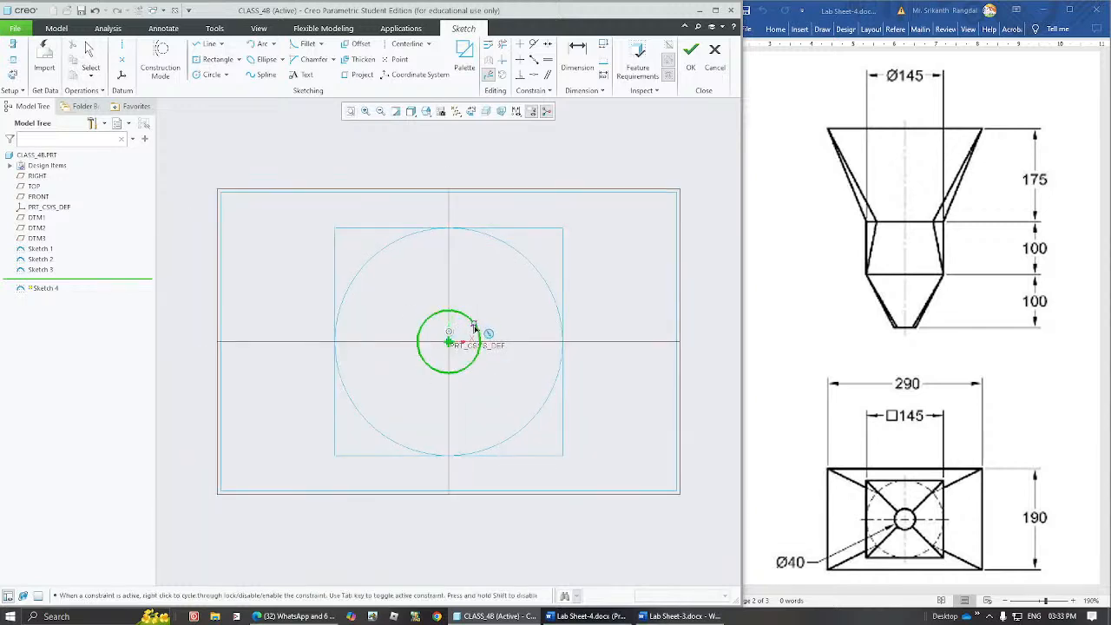
{"action": "left_click", "coordinate": [472, 321]}
{"action": "left_click", "coordinate": [471, 364]}
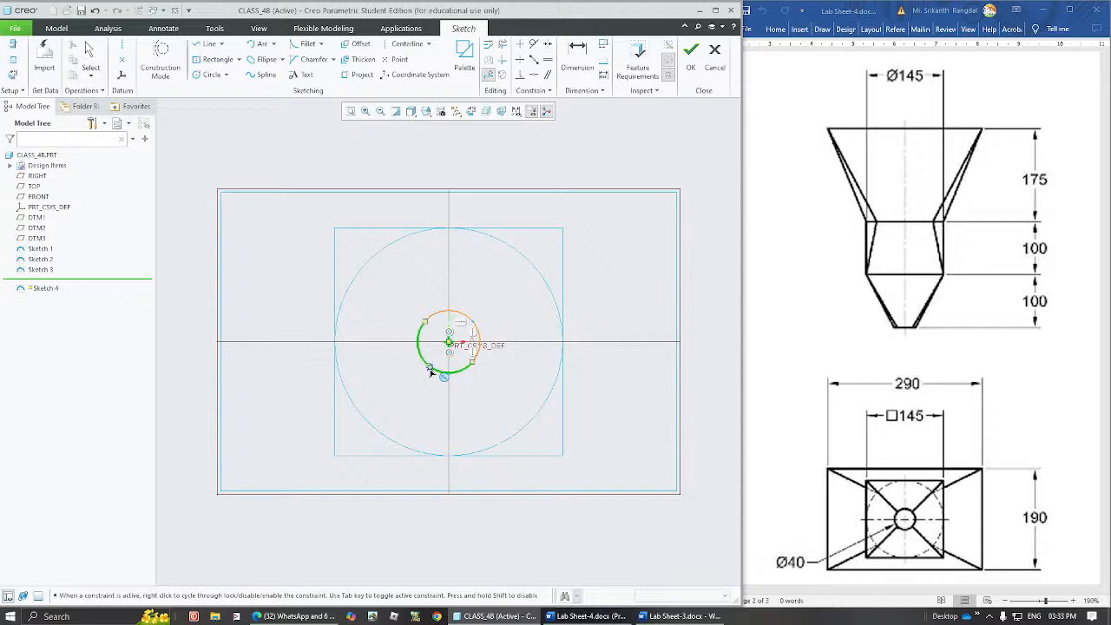
{"action": "left_click", "coordinate": [429, 370]}
{"action": "middle_click", "coordinate": [540, 323]}
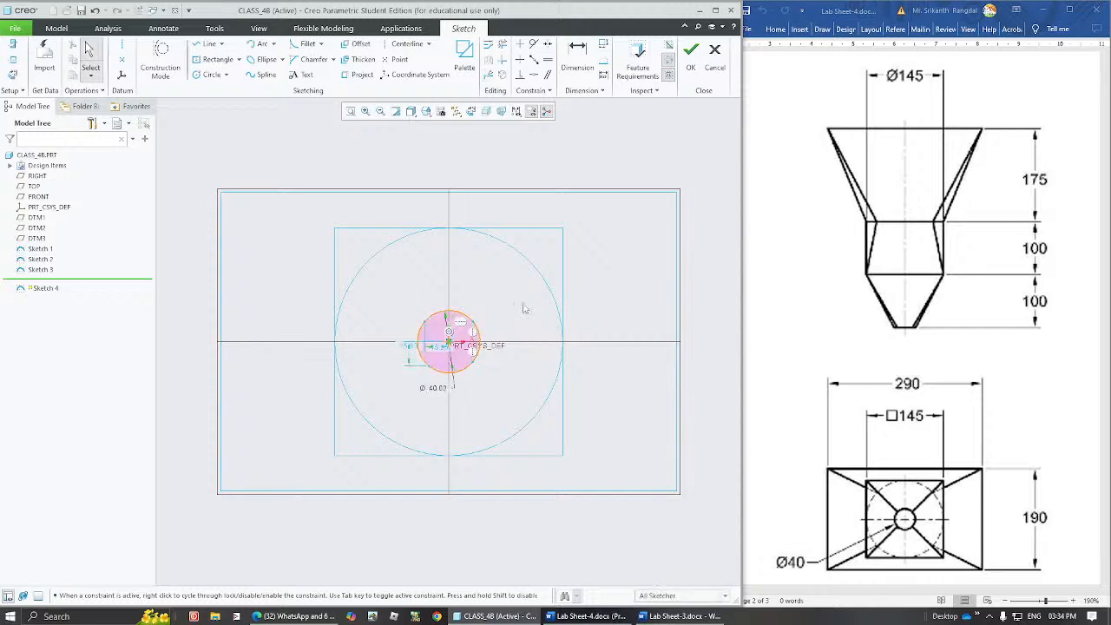
Finish Sketch 4, tilt the model to show all four section sketches in 3D, and clear the selection.
{"action": "left_click", "coordinate": [690, 58]}
{"action": "middle_click_drag", "start_coordinate": [607, 315], "coordinate": [612, 330]}
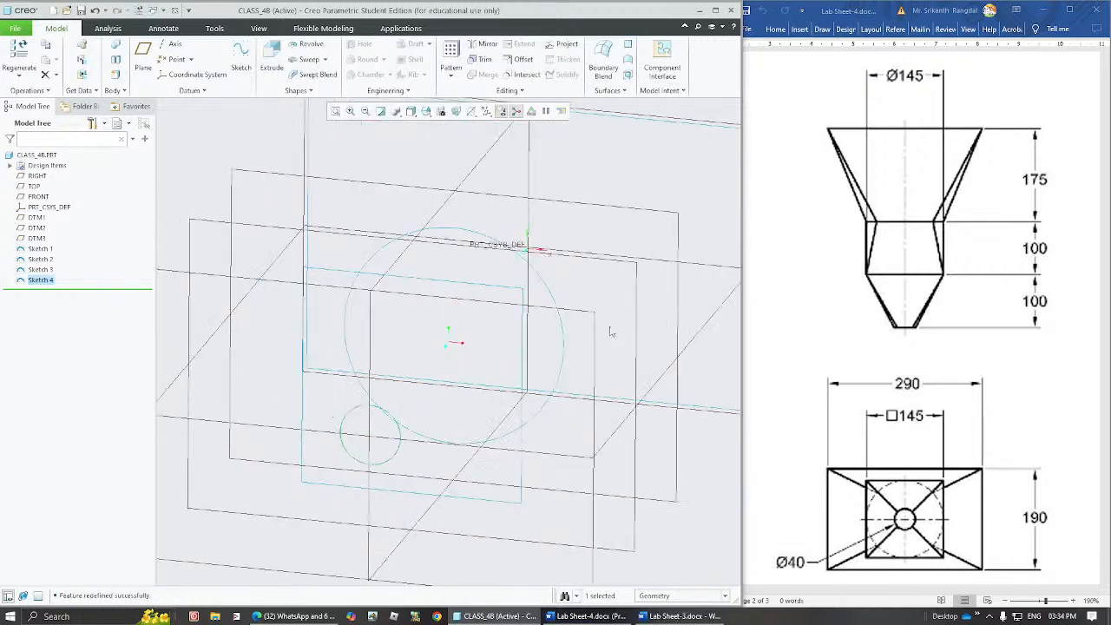
{"action": "left_click", "coordinate": [223, 202]}
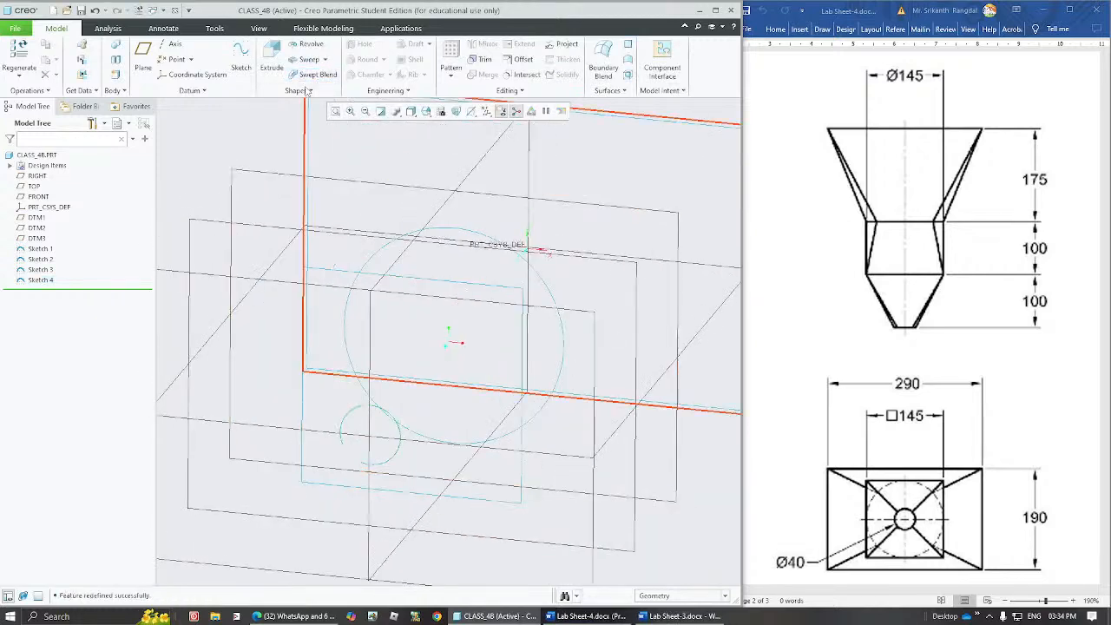
Try starting a blend from sketched sections, assigning Sketch 1 and replacing it with Sketch 2 as the first section.
{"action": "left_click", "coordinate": [304, 90]}
{"action": "left_click", "coordinate": [295, 104]}
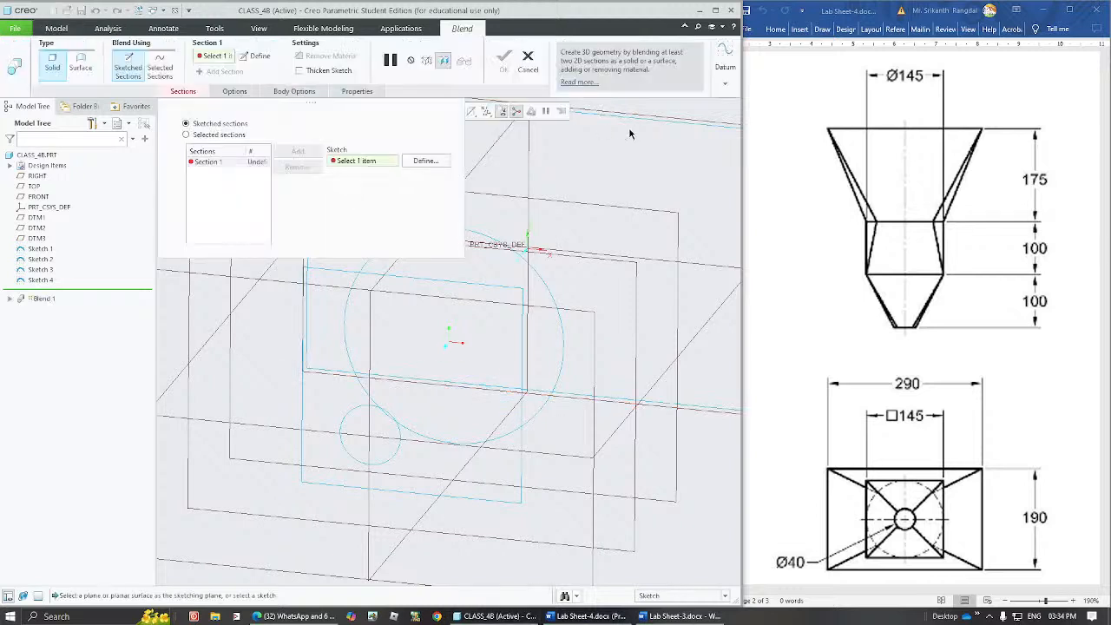
{"action": "left_click", "coordinate": [645, 124]}
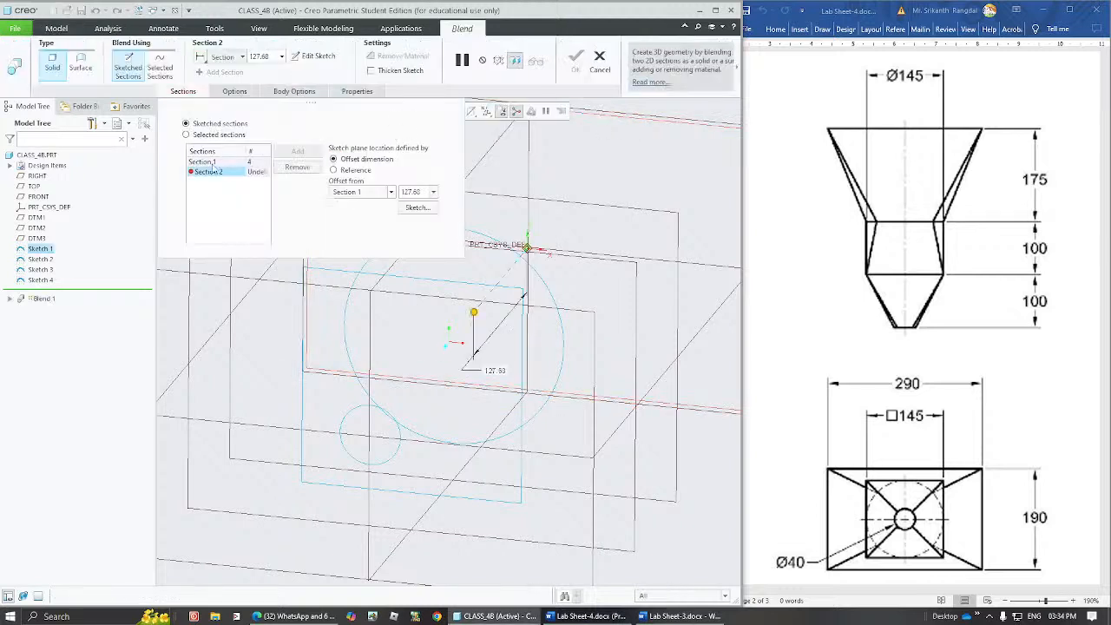
{"action": "left_click", "coordinate": [40, 260]}
{"action": "left_click", "coordinate": [205, 163]}
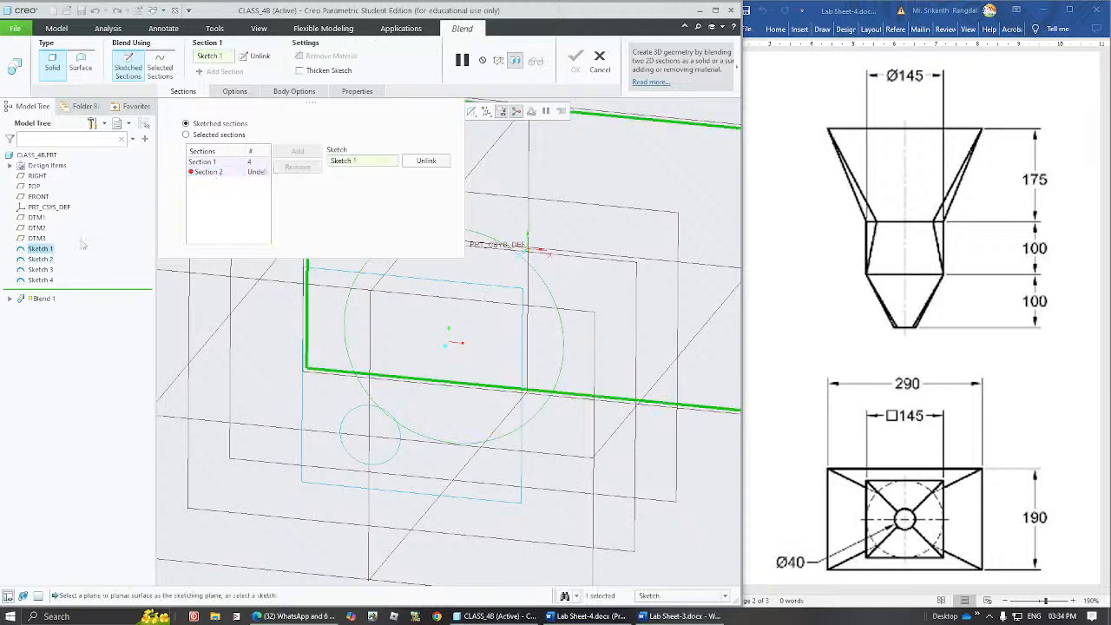
{"action": "left_click", "coordinate": [40, 259]}
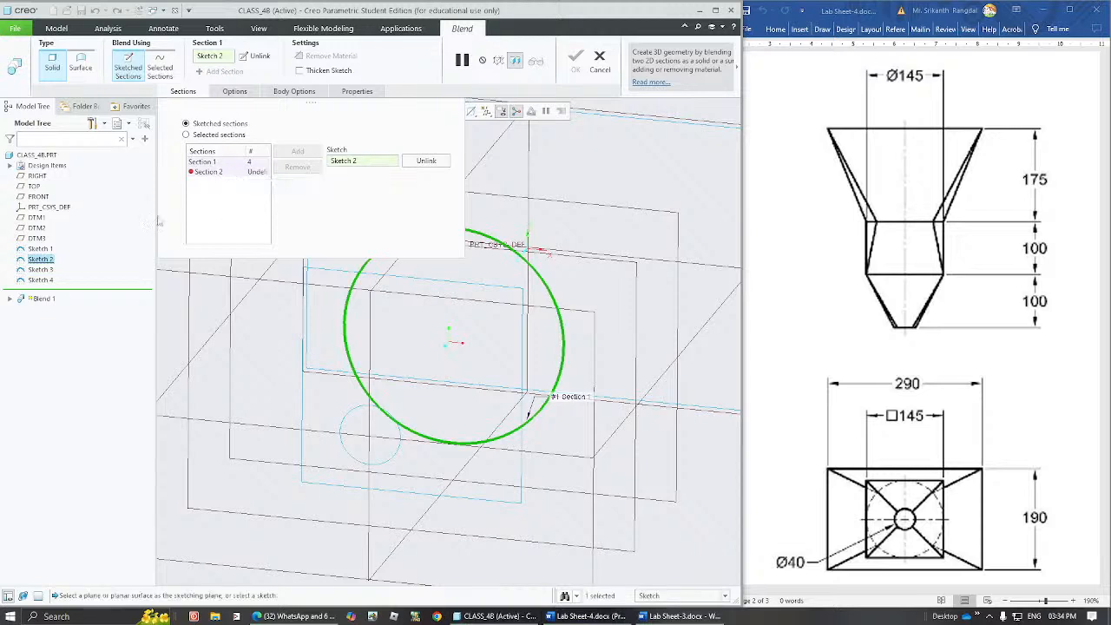
Change the blend to selected sections, confirm removing the defined ones, and try assigning Sketch 1 as the first section.
{"action": "left_click", "coordinate": [212, 135]}
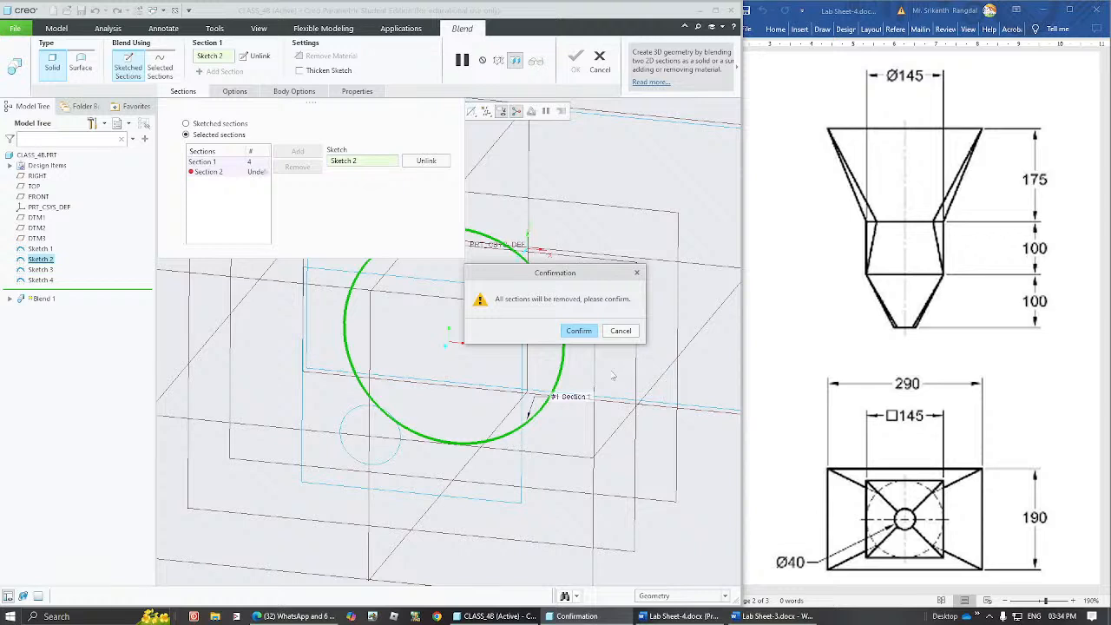
{"action": "left_click", "coordinate": [576, 331]}
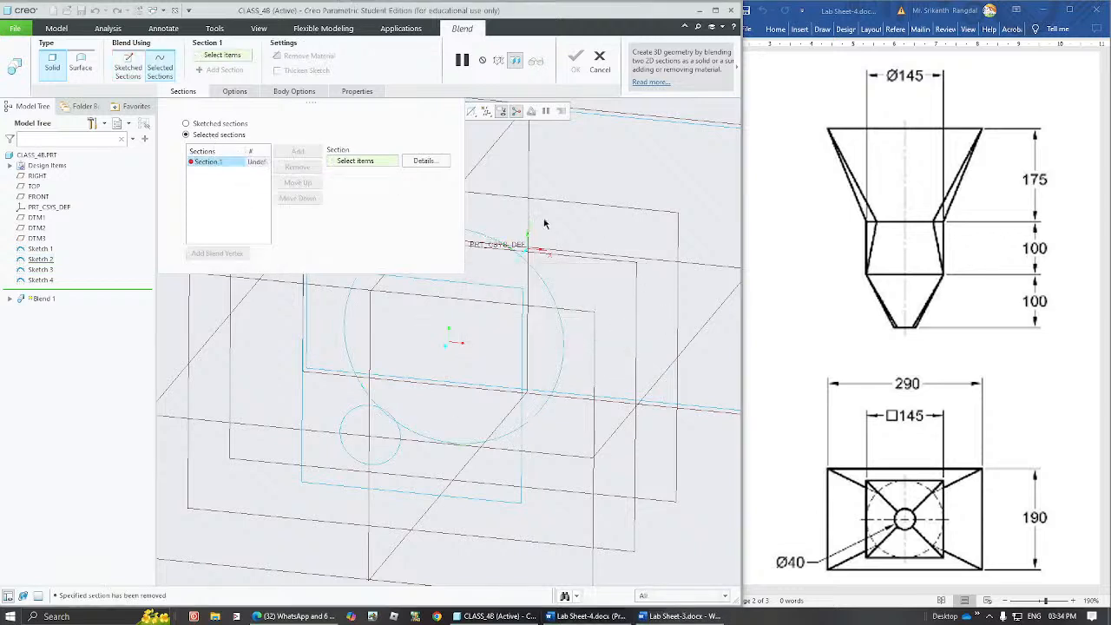
{"action": "left_click", "coordinate": [239, 164]}
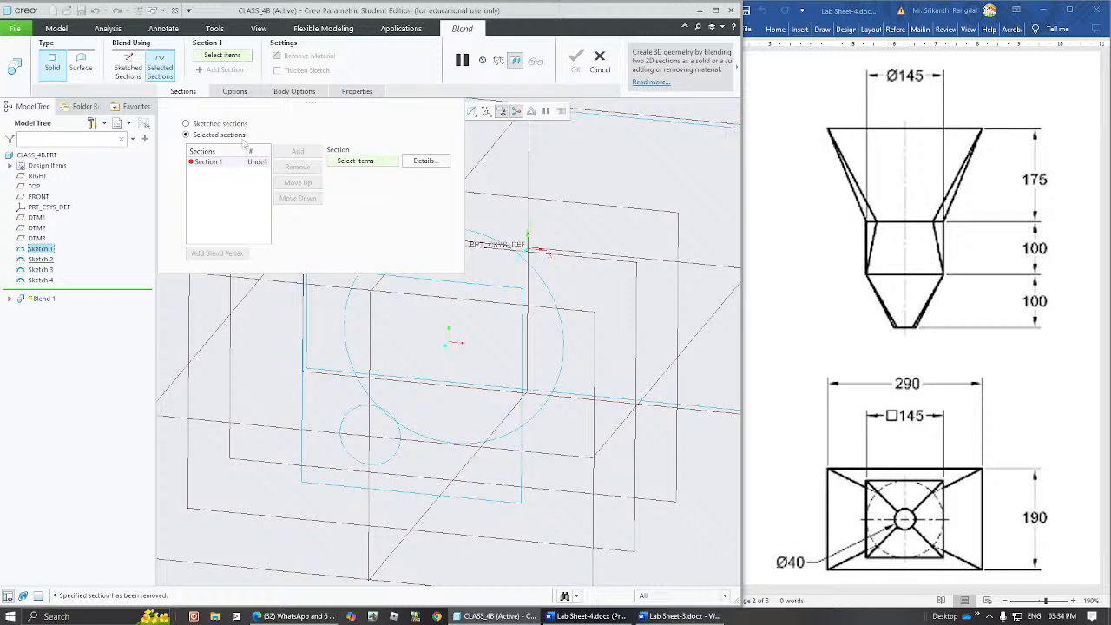
{"action": "left_click", "coordinate": [225, 162]}
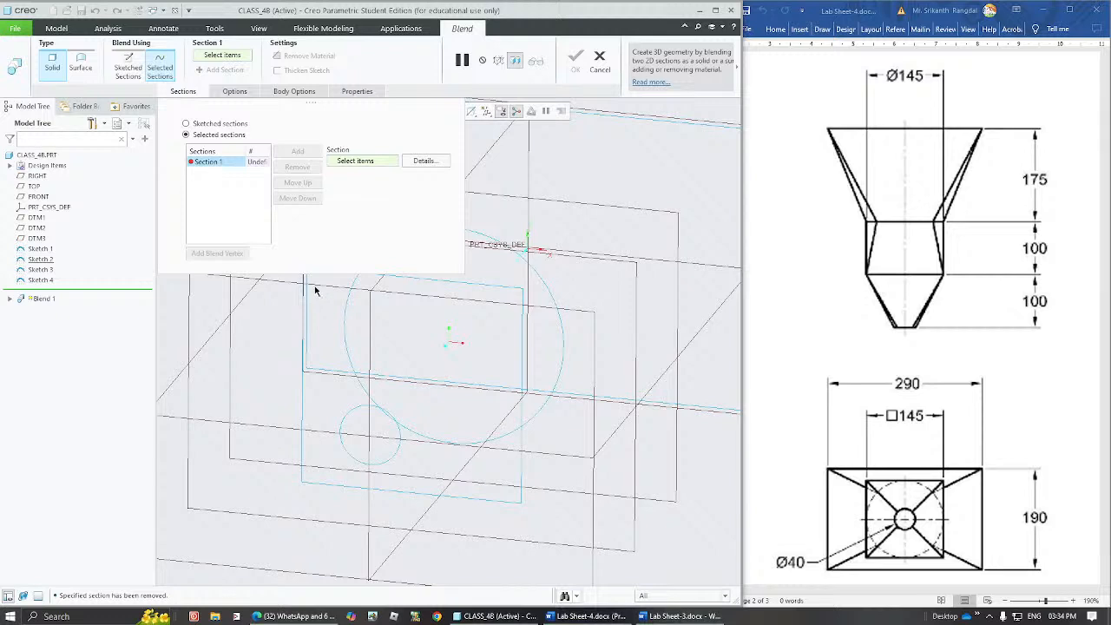
{"action": "left_click", "coordinate": [230, 56]}
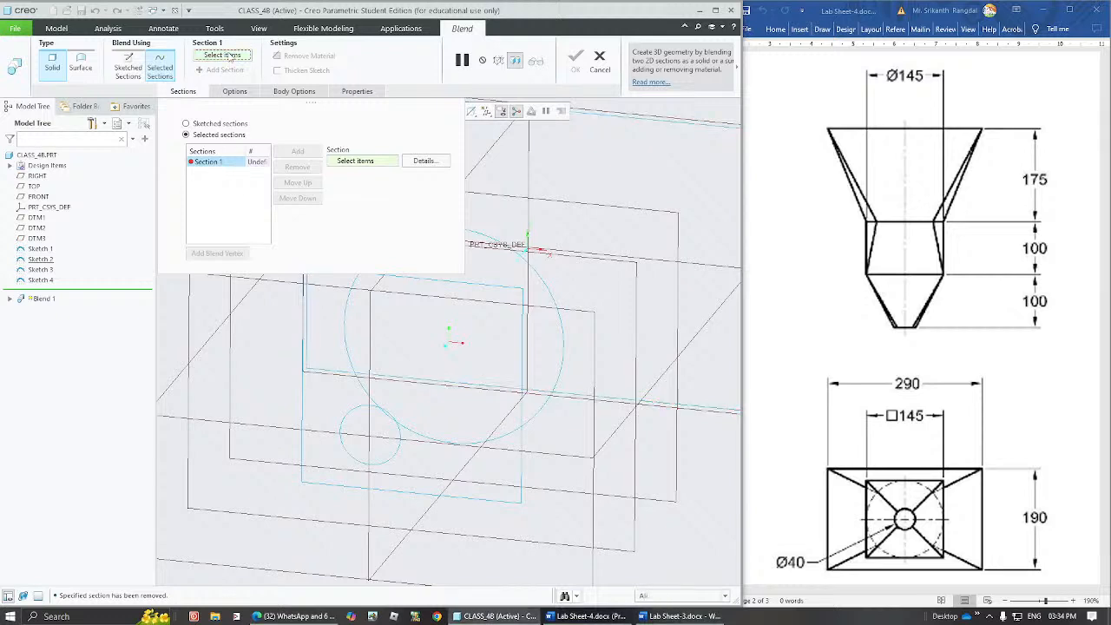
{"action": "left_click", "coordinate": [40, 249]}
{"action": "left_click", "coordinate": [194, 93]}
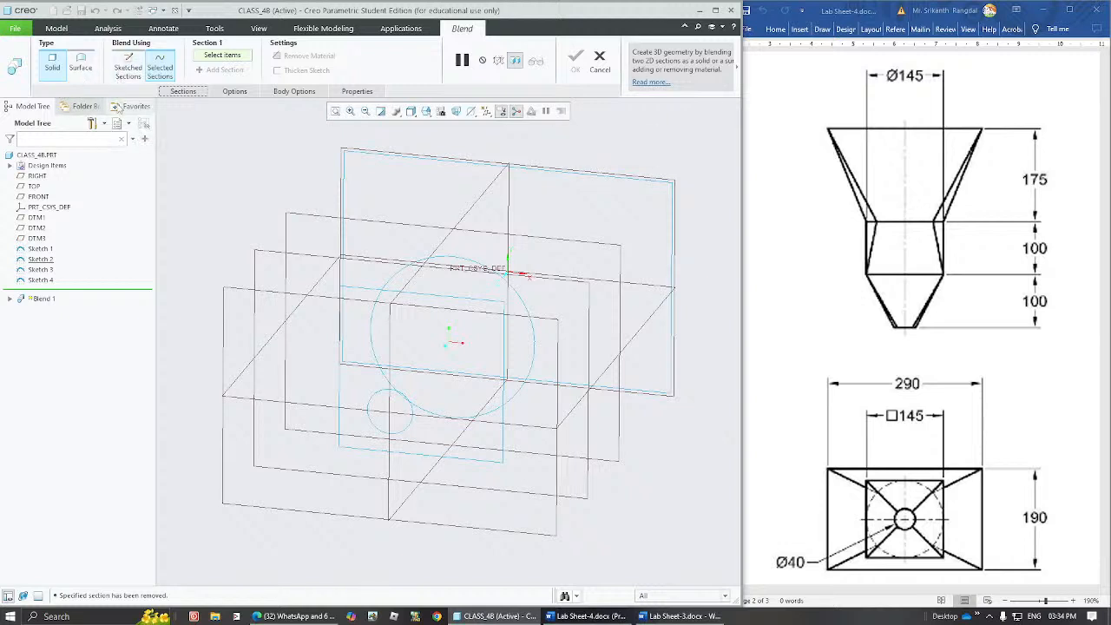
Return the blend to sketched sections with Sketch 1 first, and try adding Sketch 2, Sketch 3 and Sketch 4.
{"action": "left_click", "coordinate": [127, 76]}
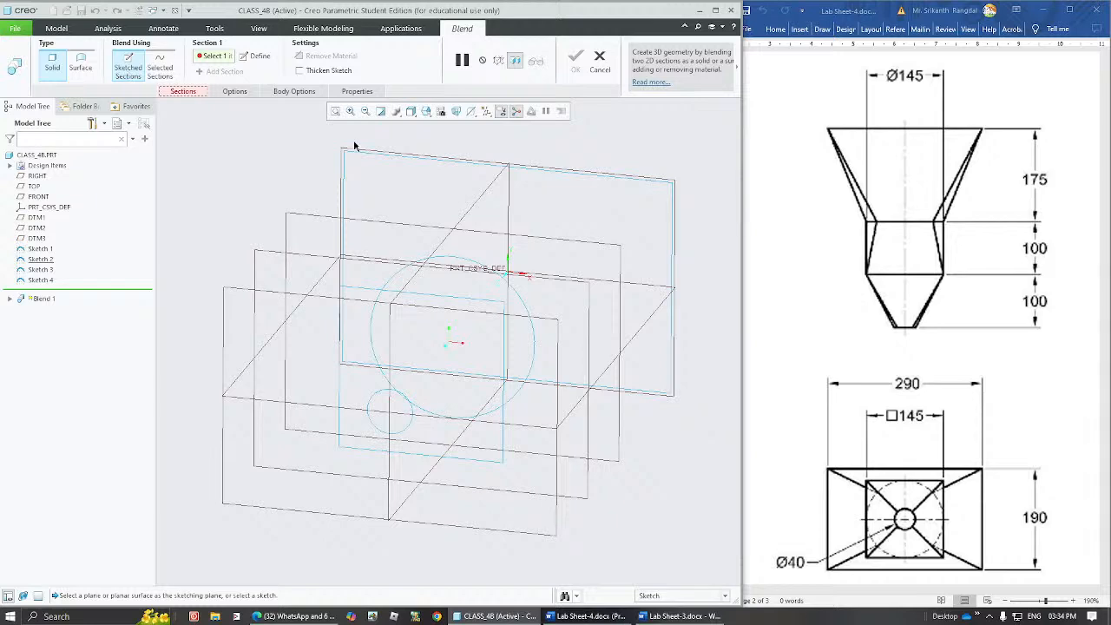
{"action": "left_click", "coordinate": [434, 162]}
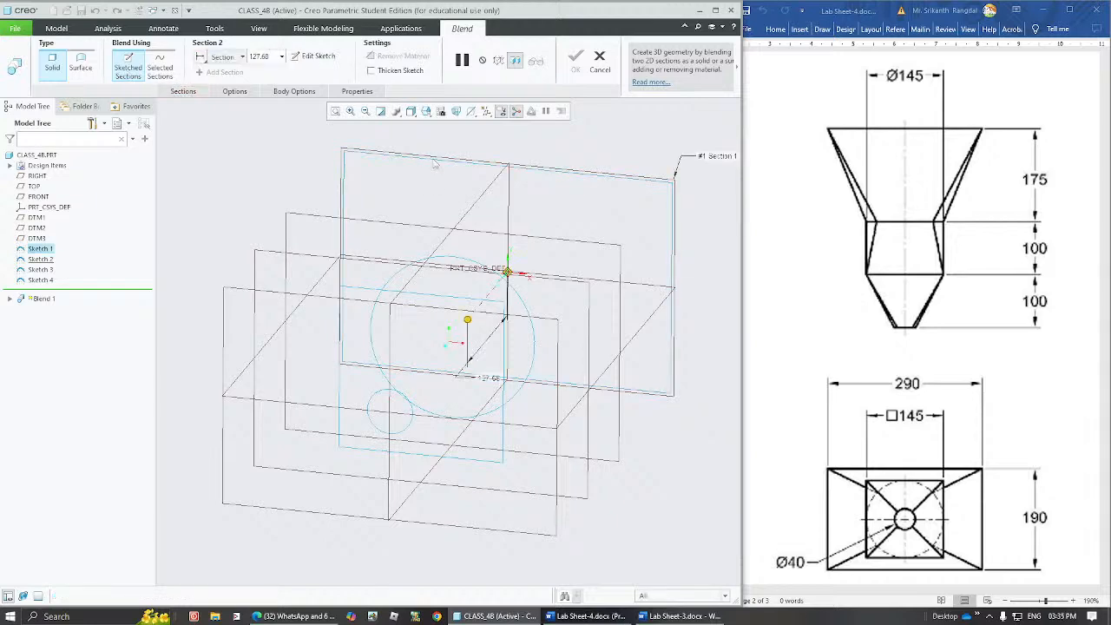
{"action": "middle_click_drag", "start_coordinate": [434, 224], "coordinate": [402, 253]}
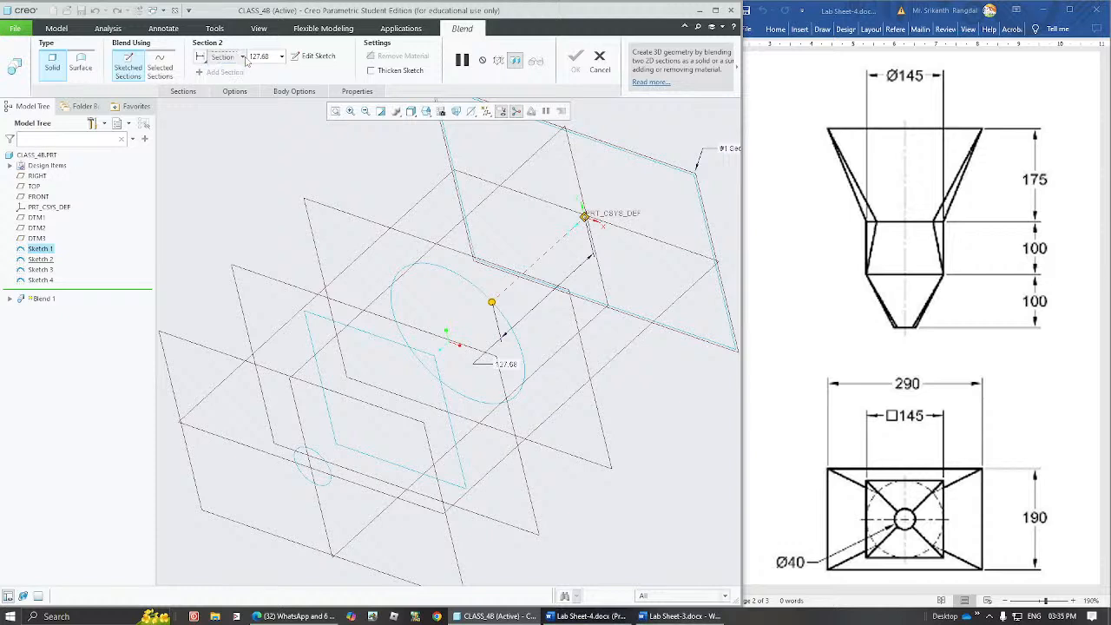
{"action": "left_click", "coordinate": [45, 259]}
{"action": "left_click", "coordinate": [47, 272]}
{"action": "left_click", "coordinate": [41, 279]}
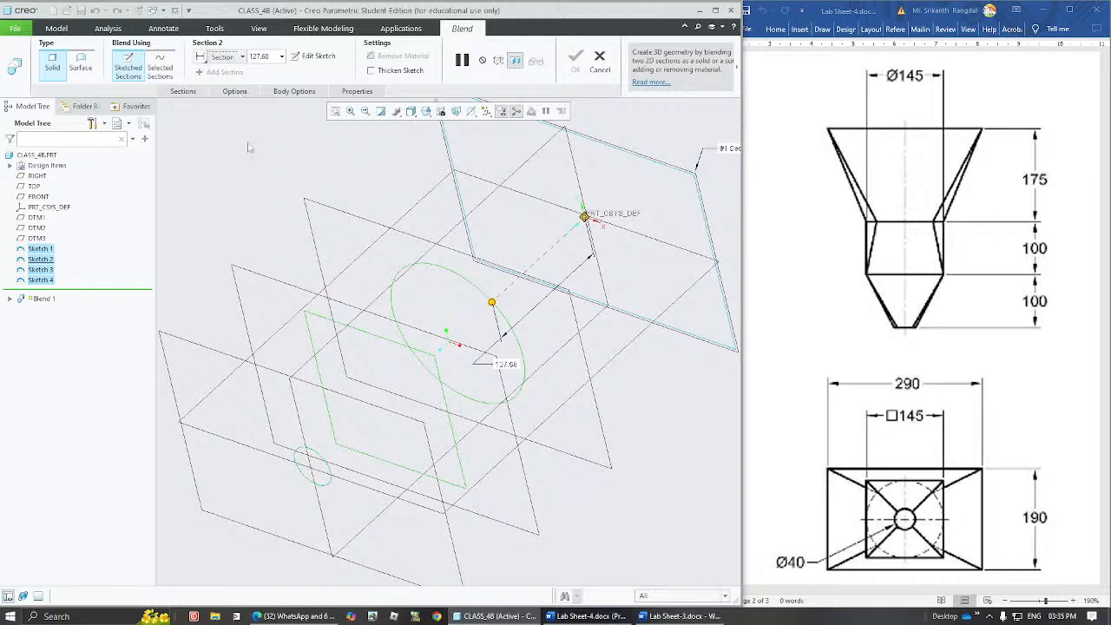
Try blending the rectangle, the 145 circle and the square as three selected sections, and cancel the blend.
{"action": "left_click", "coordinate": [184, 92]}
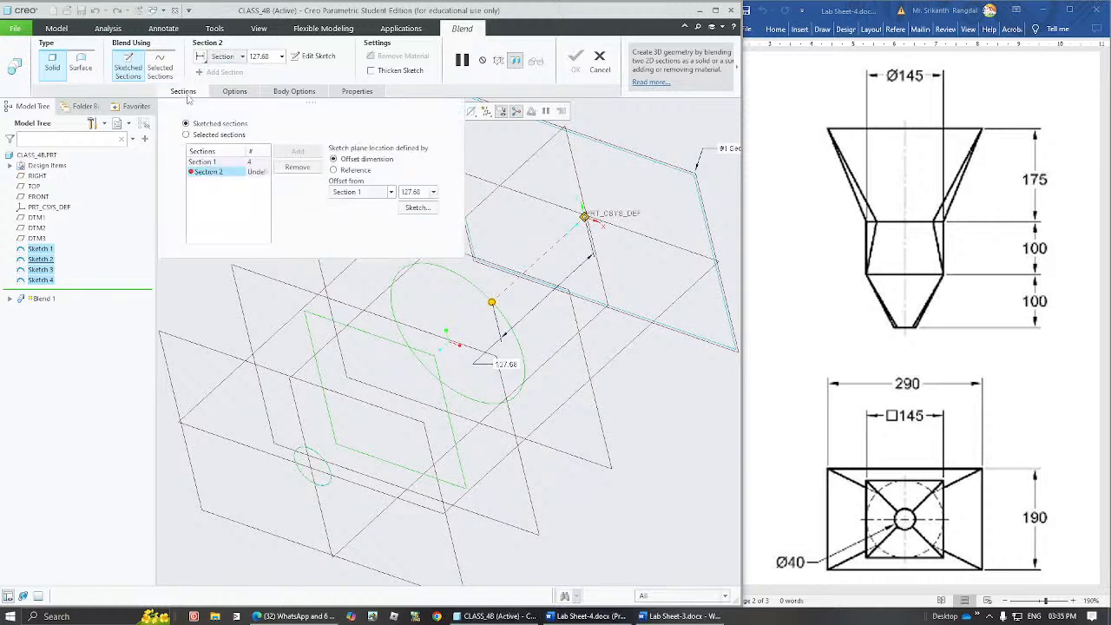
{"action": "left_click", "coordinate": [186, 134]}
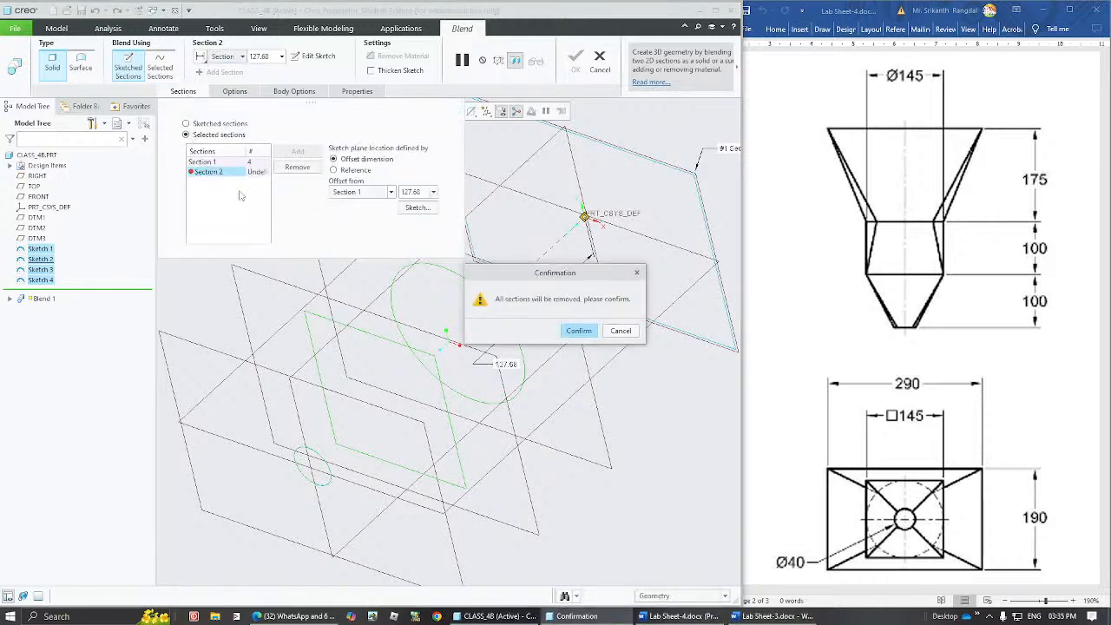
{"action": "left_click", "coordinate": [585, 335]}
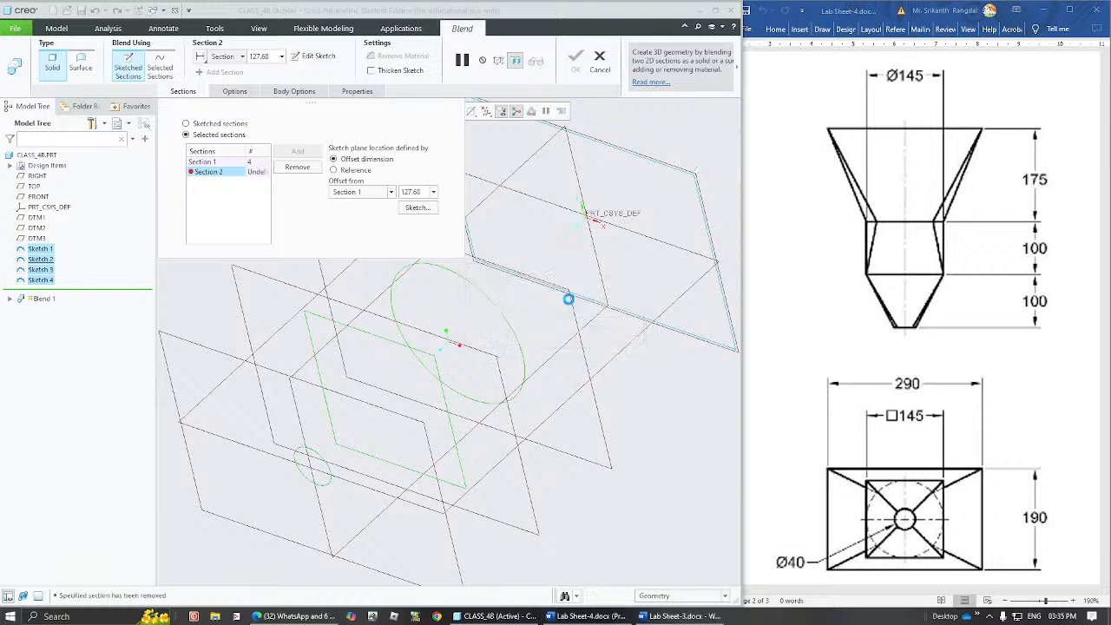
{"action": "left_click", "coordinate": [645, 157]}
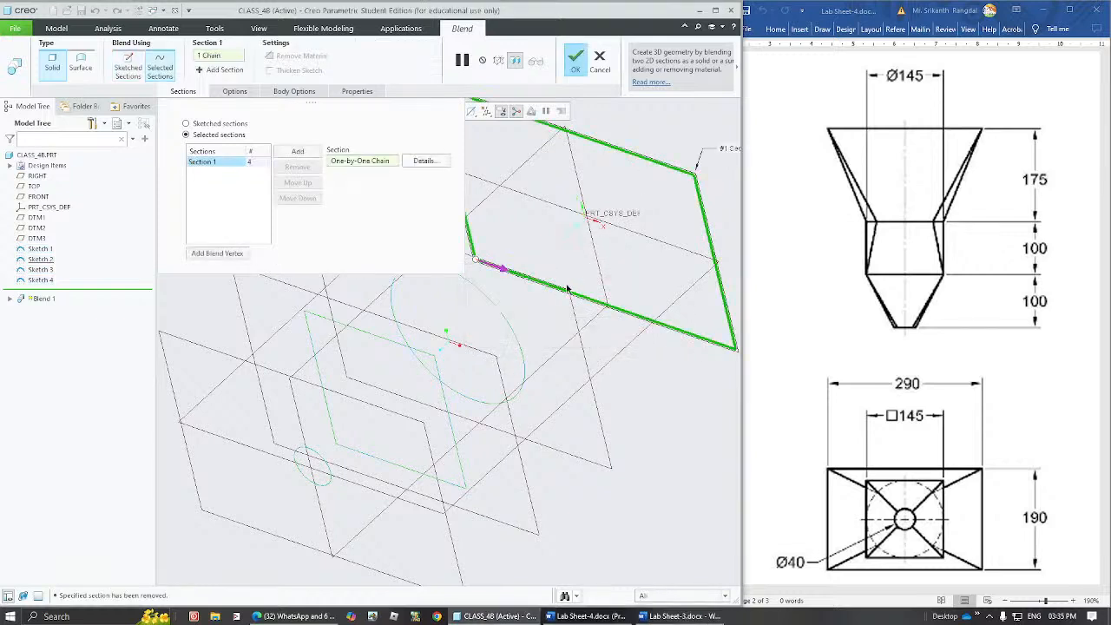
{"action": "left_click", "coordinate": [299, 152]}
{"action": "left_click", "coordinate": [512, 328]}
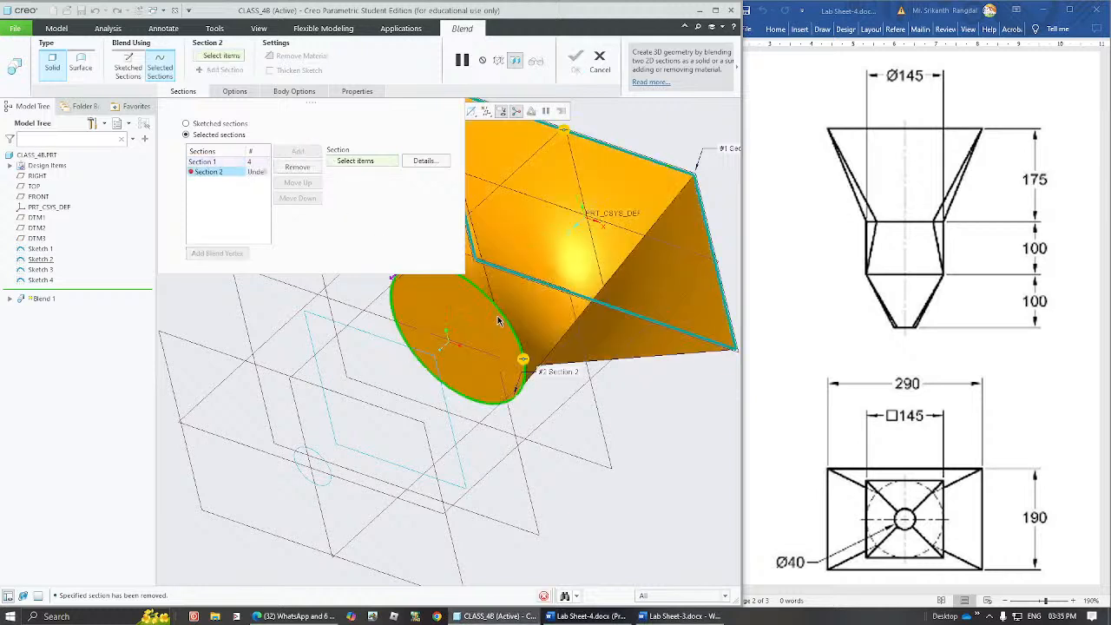
{"action": "left_click", "coordinate": [303, 157]}
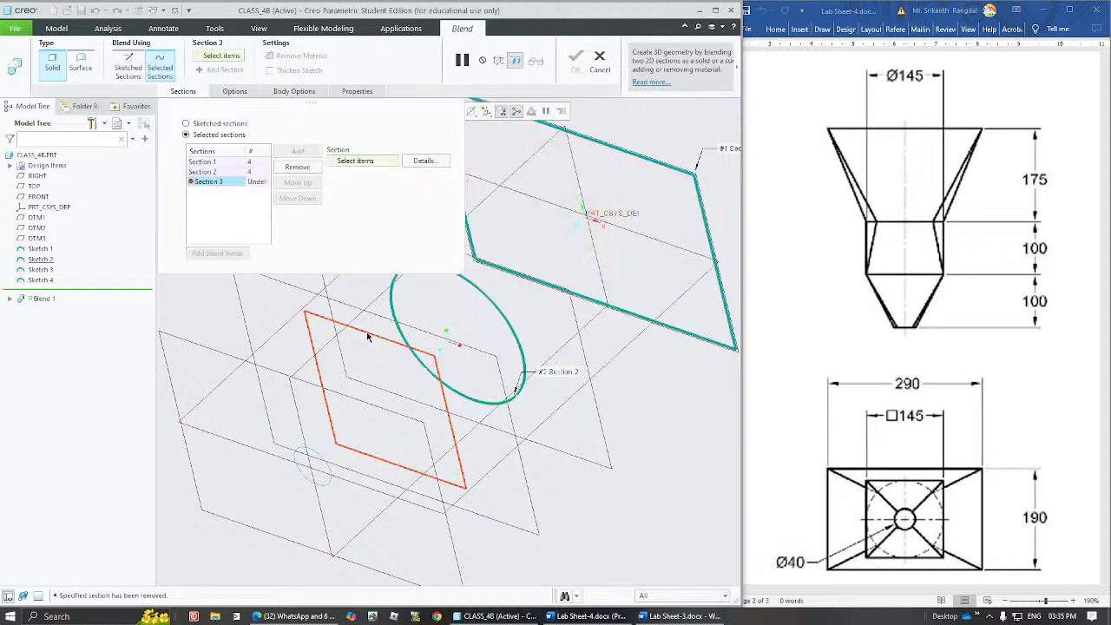
{"action": "left_click", "coordinate": [370, 335]}
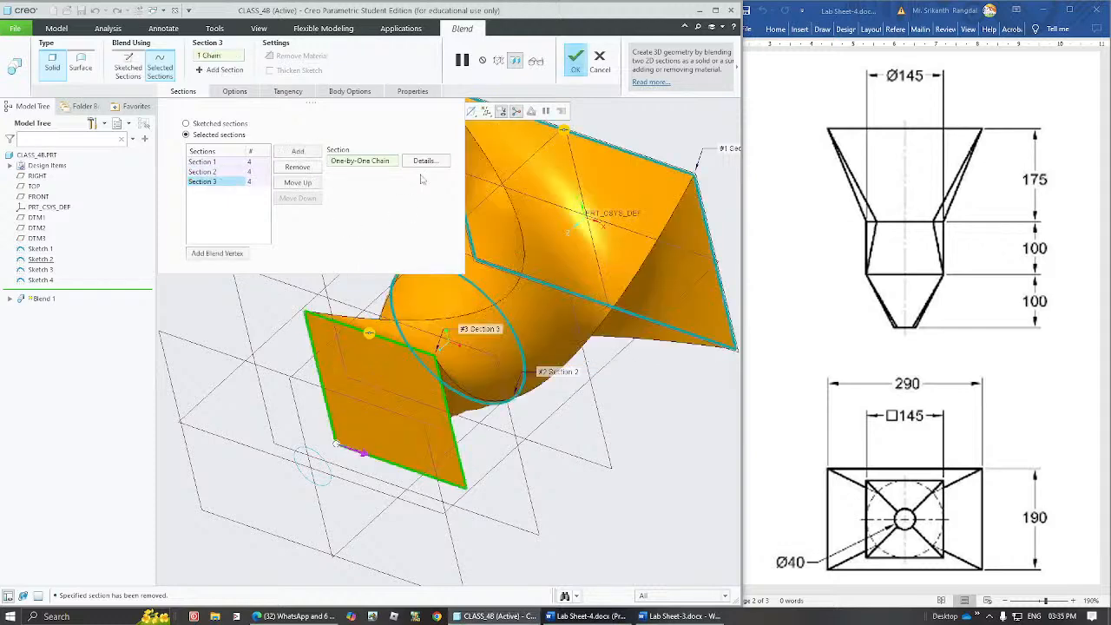
{"action": "left_click", "coordinate": [599, 60]}
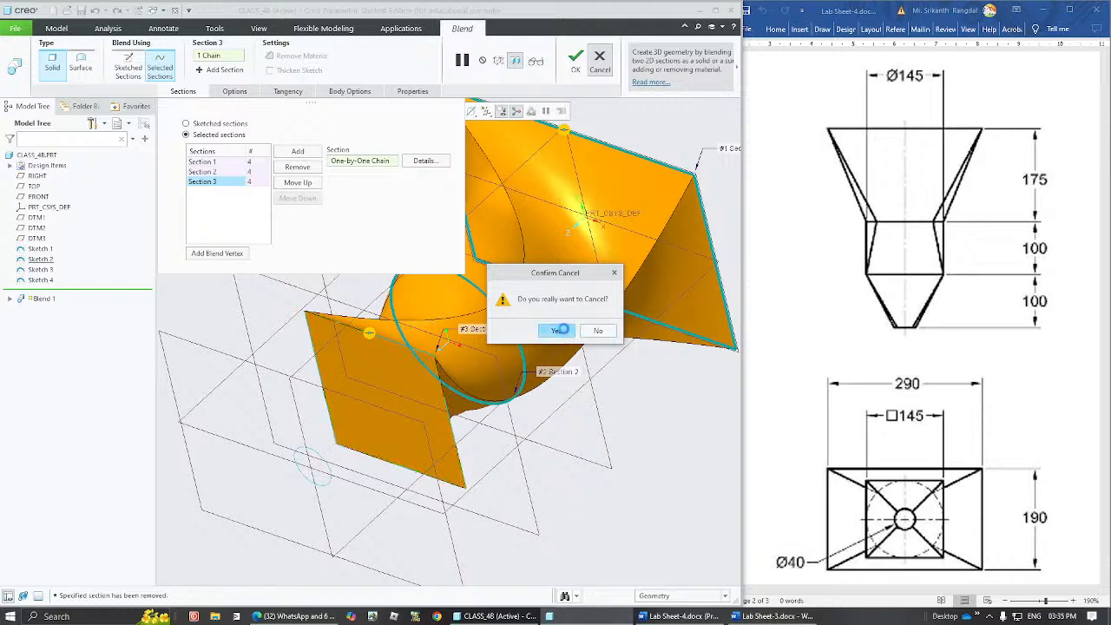
{"action": "left_click", "coordinate": [564, 331]}
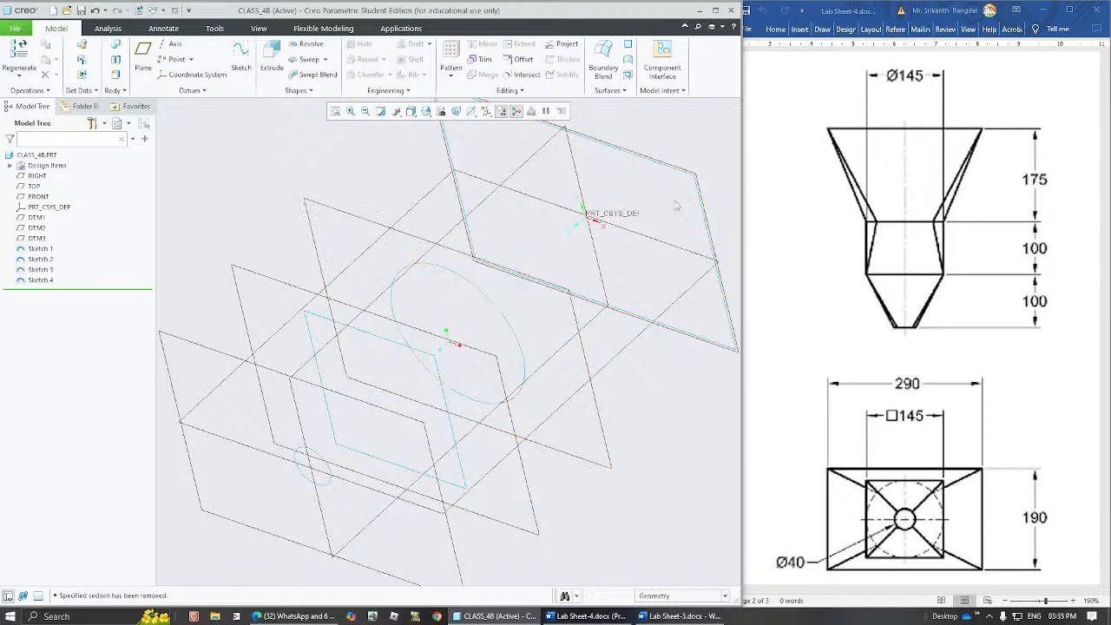
Start a solid blend using selected sections, with the Sketch 1 rectangle as Section 1 and the 145 diameter circle as Section 2.
{"action": "left_click", "coordinate": [495, 307]}
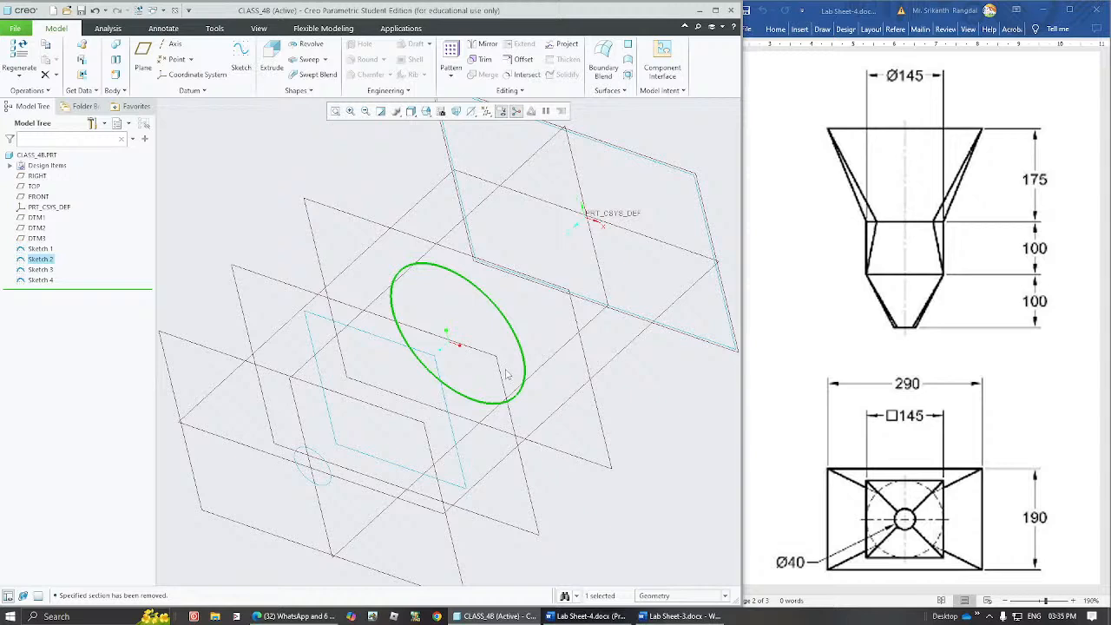
{"action": "left_click", "coordinate": [309, 91]}
{"action": "left_click", "coordinate": [285, 104]}
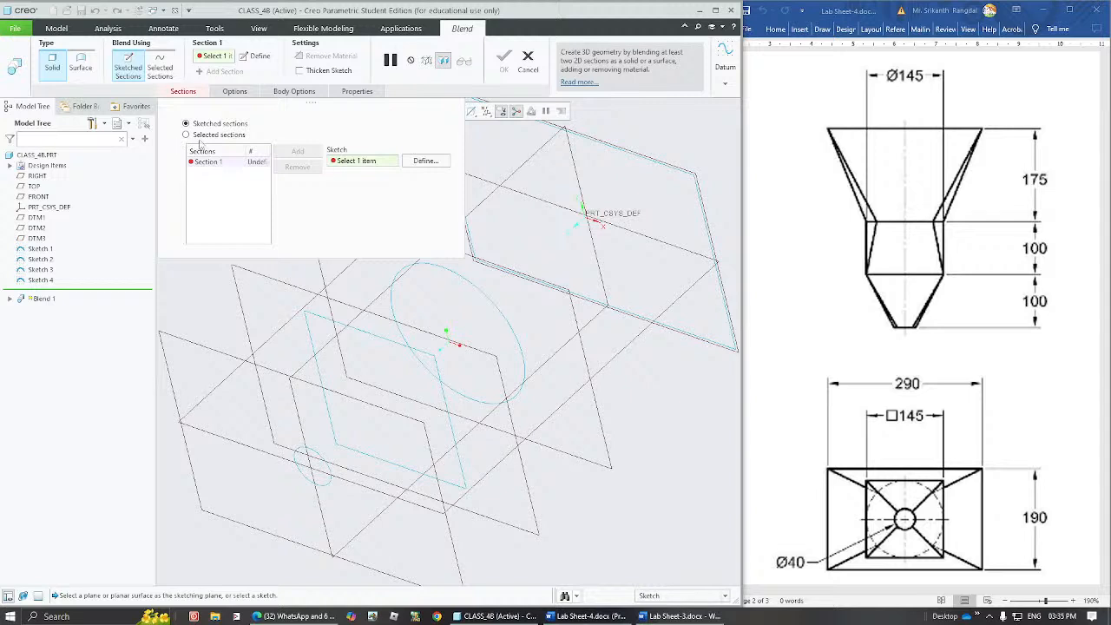
{"action": "left_click", "coordinate": [186, 135]}
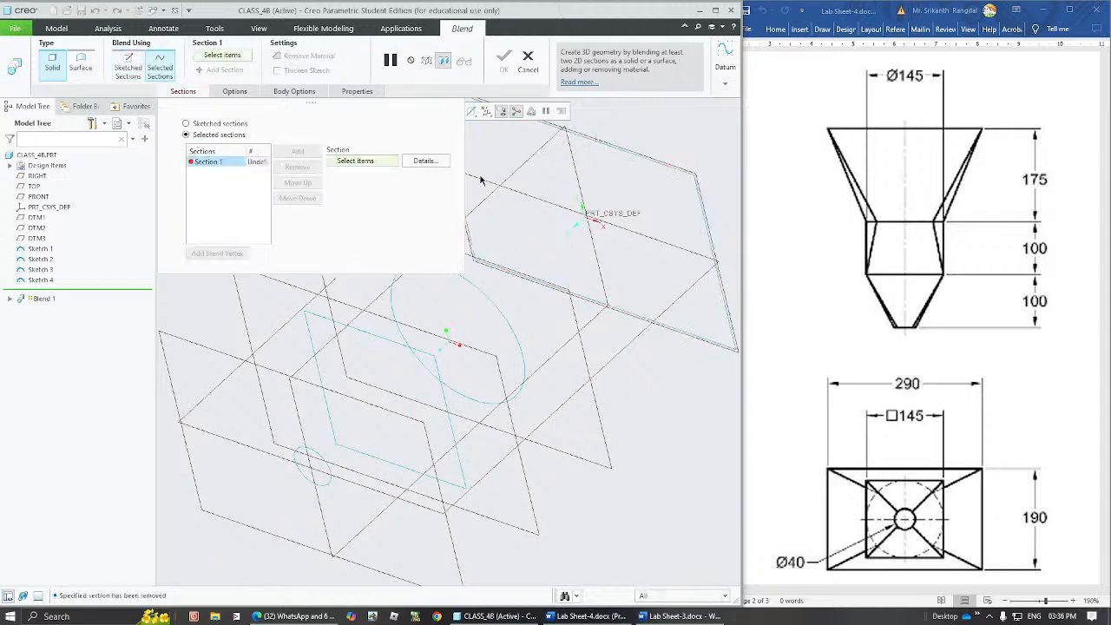
{"action": "left_click", "coordinate": [643, 161]}
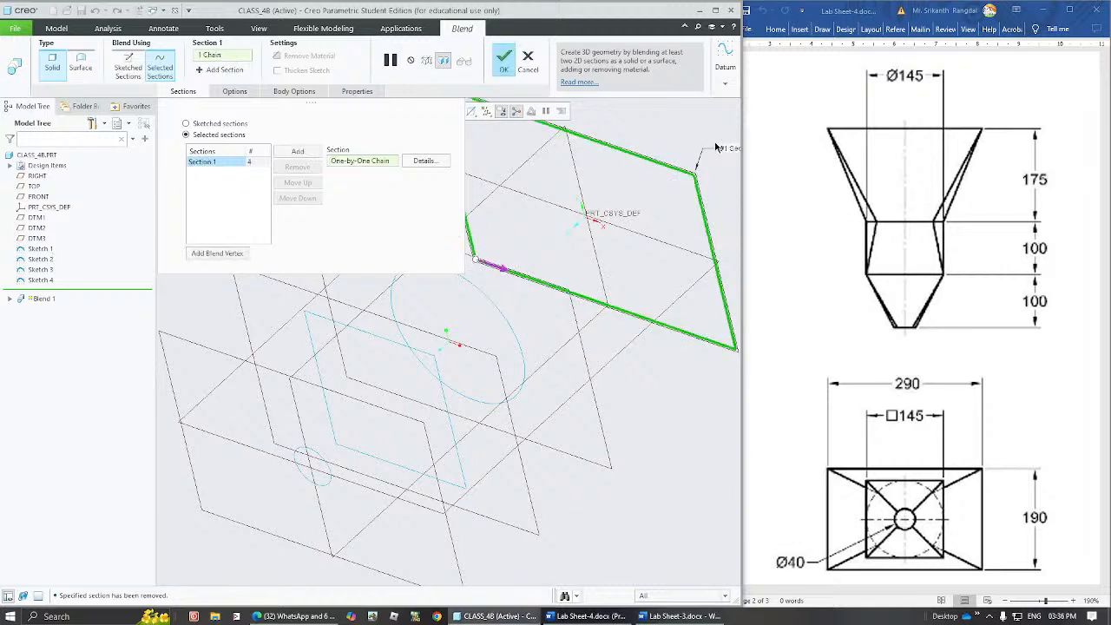
{"action": "left_click", "coordinate": [299, 153]}
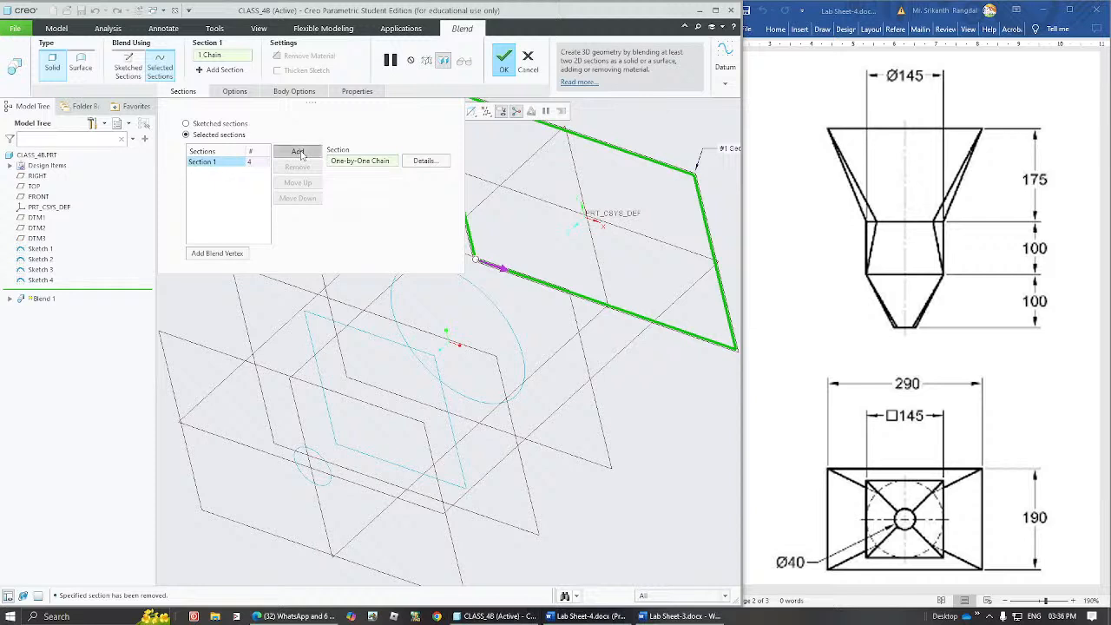
{"action": "left_click", "coordinate": [491, 304]}
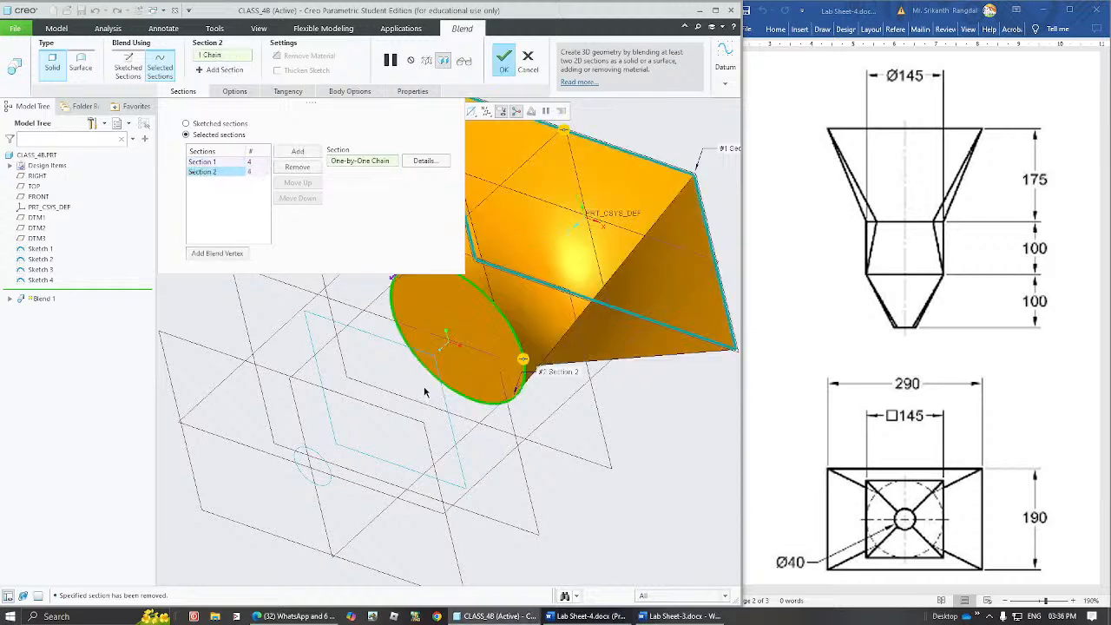
Move the circle section's start point to its lower-left arc division to match the rectangle's lower-left start corner.
{"action": "middle_click_drag", "start_coordinate": [521, 319], "coordinate": [522, 412], "text": "shift"}
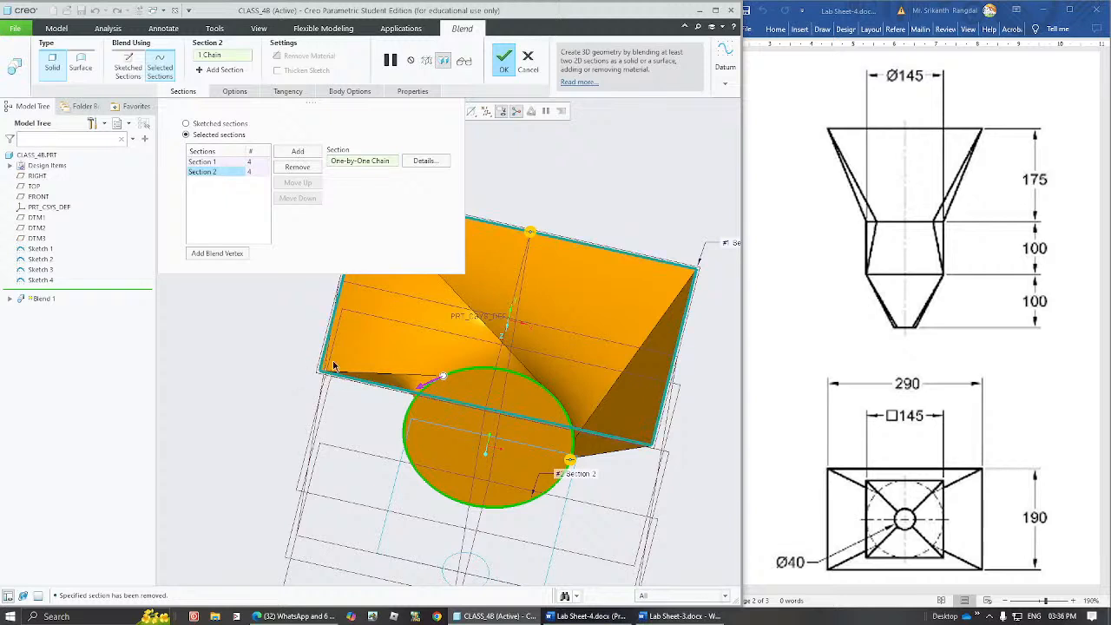
{"action": "left_click", "coordinate": [450, 377]}
{"action": "middle_click_drag", "start_coordinate": [425, 482], "coordinate": [444, 467]}
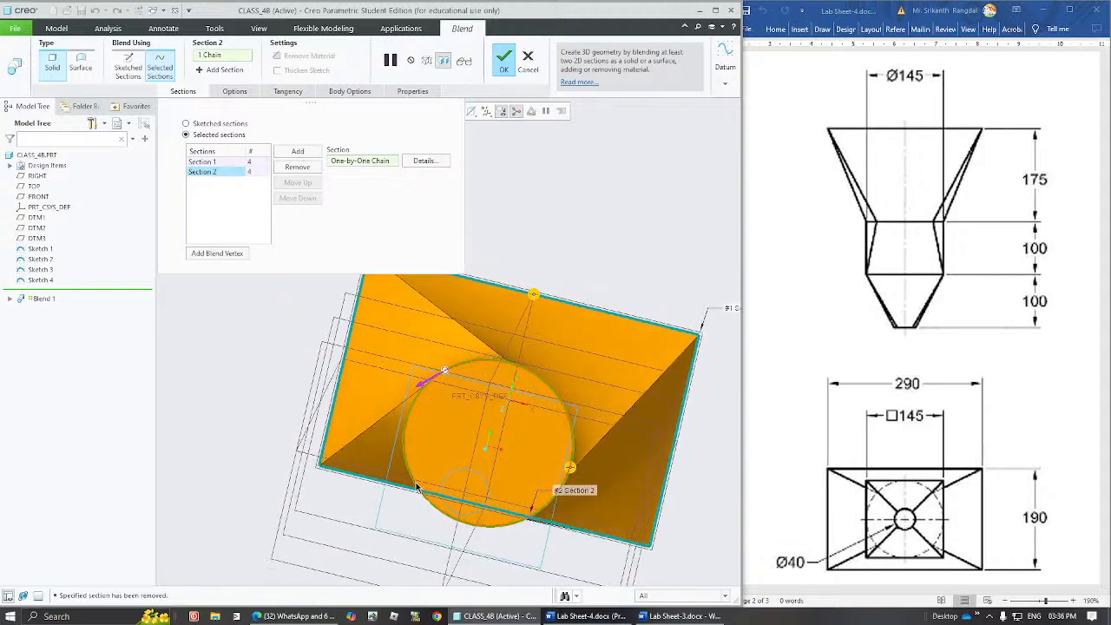
{"action": "left_click_drag", "start_coordinate": [444, 372], "coordinate": [418, 496]}
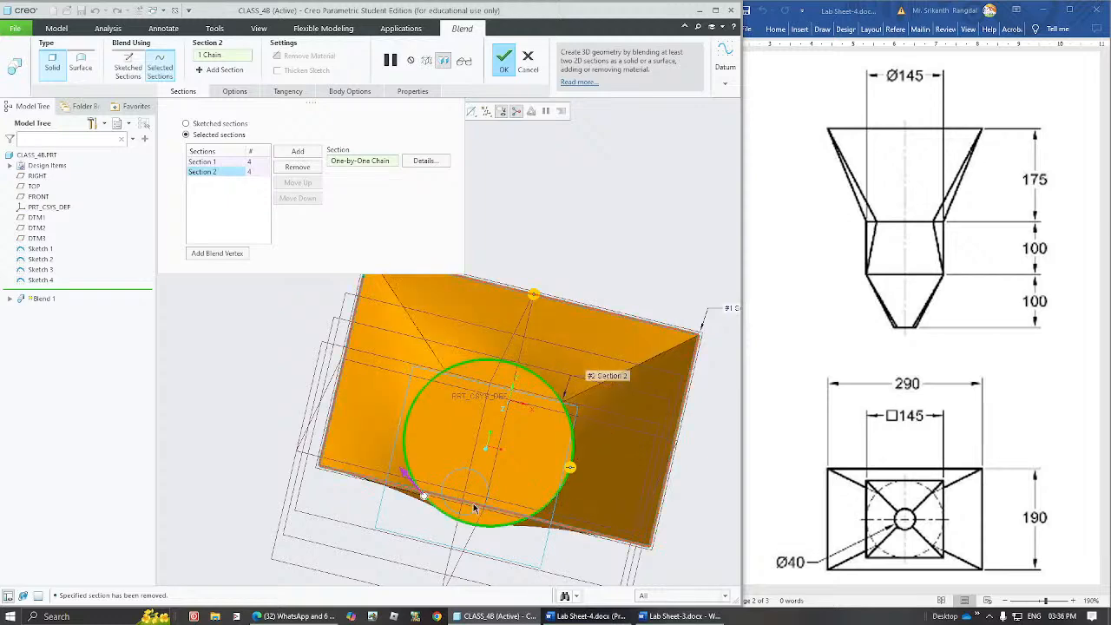
{"action": "mouse_move", "coordinate": [453, 471]}
{"action": "middle_mouse_down"}
{"action": "mouse_move", "coordinate": [445, 460]}
{"action": "mouse_move", "coordinate": [462, 430]}
{"action": "middle_mouse_up"}
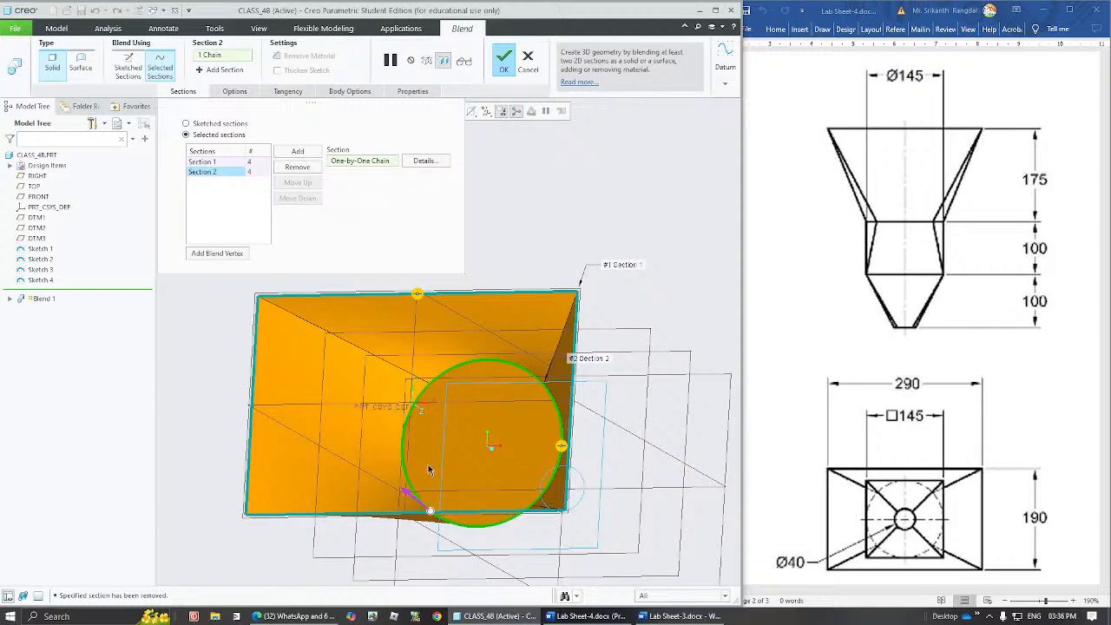
Flip the 145 circle section's start direction at its lower-left start point to match the rectangle section's direction.
{"action": "middle_click_drag", "start_coordinate": [428, 470], "coordinate": [392, 489]}
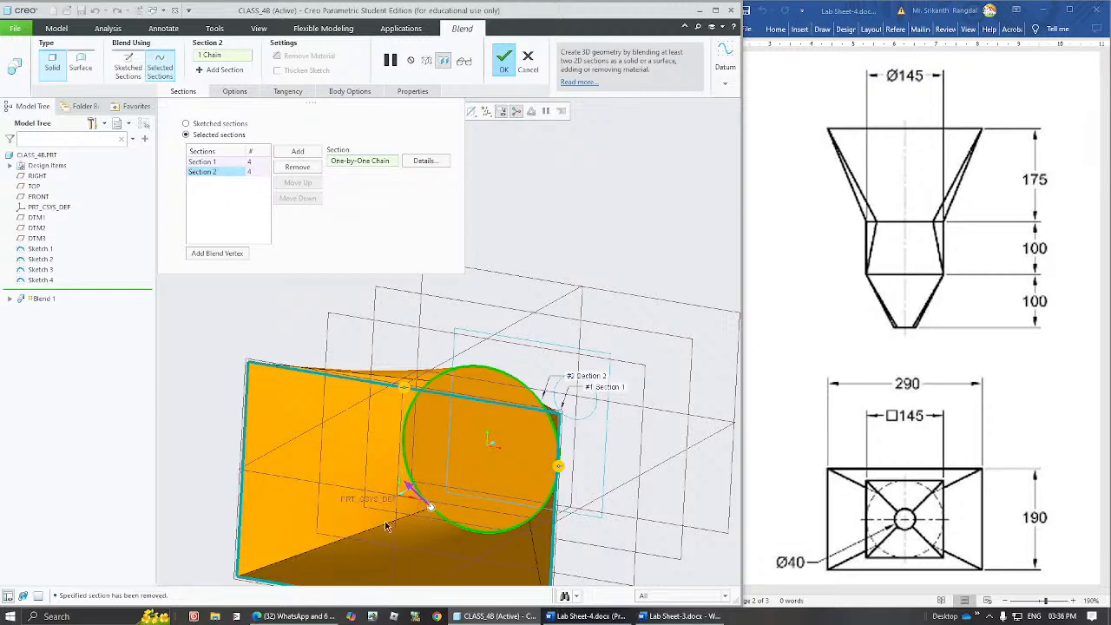
{"action": "middle_click_drag", "start_coordinate": [453, 423], "coordinate": [369, 501]}
{"action": "left_click", "coordinate": [409, 494]}
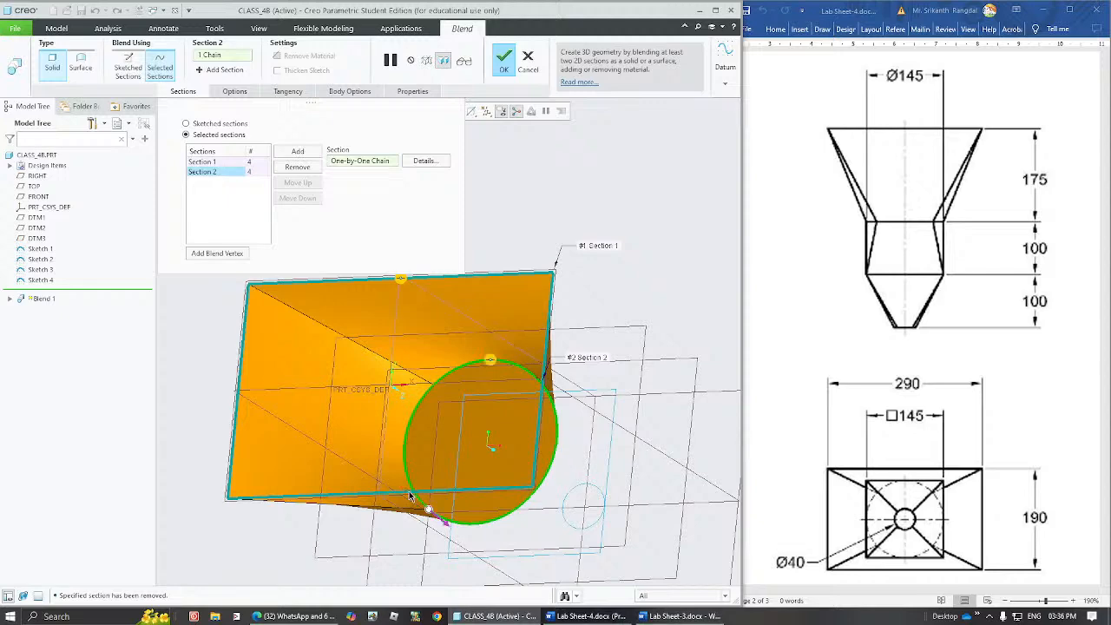
{"action": "mouse_move", "coordinate": [448, 486]}
{"action": "middle_mouse_down"}
{"action": "mouse_move", "coordinate": [461, 432]}
{"action": "mouse_move", "coordinate": [436, 483]}
{"action": "middle_mouse_up"}
{"action": "left_click", "coordinate": [451, 525]}
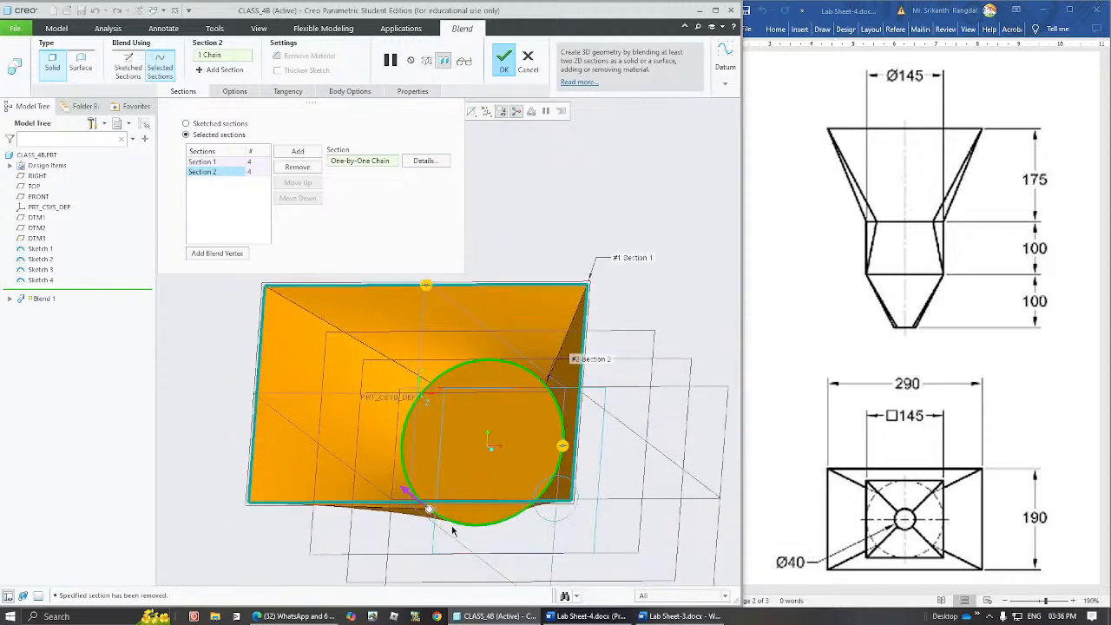
{"action": "left_click", "coordinate": [413, 504]}
{"action": "middle_click_drag", "start_coordinate": [459, 483], "coordinate": [466, 470]}
Add the 145 square as Section 3 and the 40 diameter circle as Section 4 of the blend.
{"action": "left_click", "coordinate": [310, 152]}
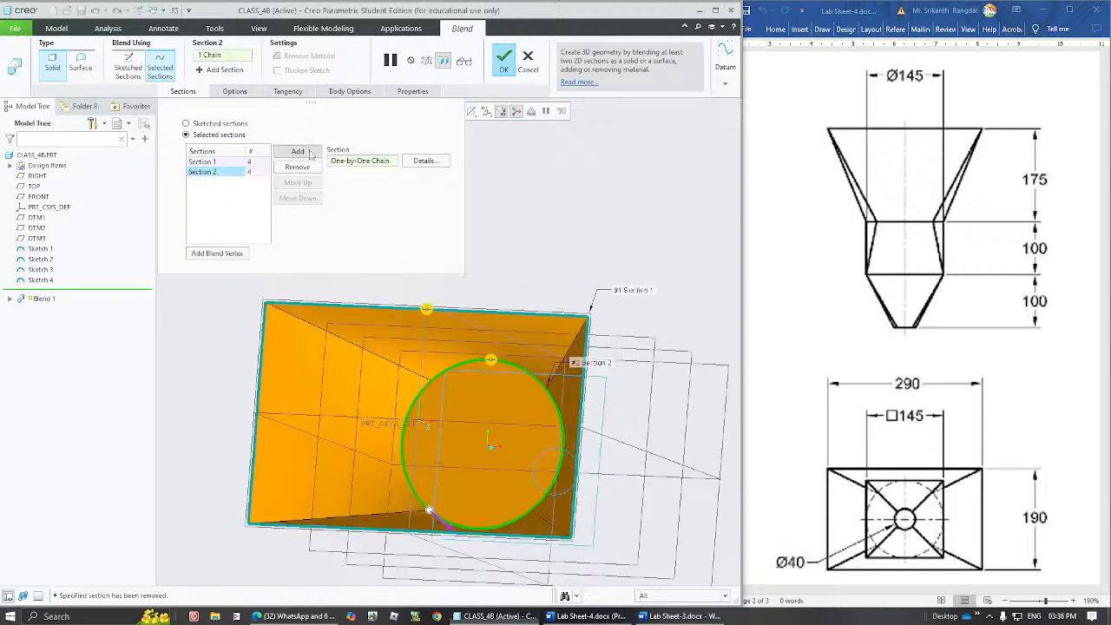
{"action": "left_click", "coordinate": [604, 390]}
{"action": "middle_click_drag", "start_coordinate": [604, 390], "coordinate": [436, 358]}
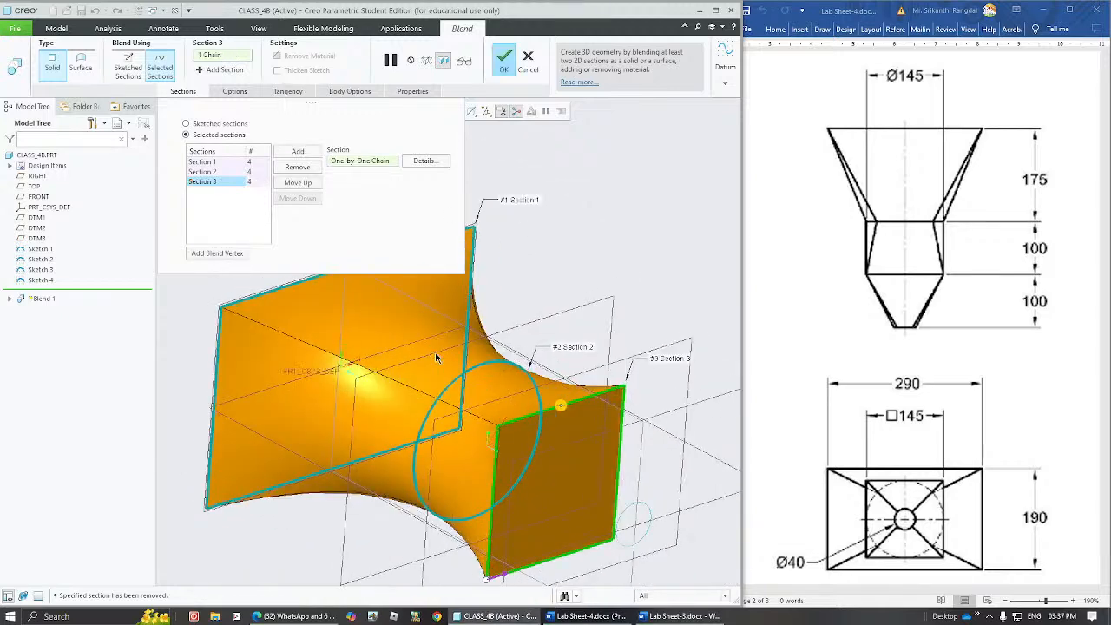
{"action": "left_click", "coordinate": [308, 154]}
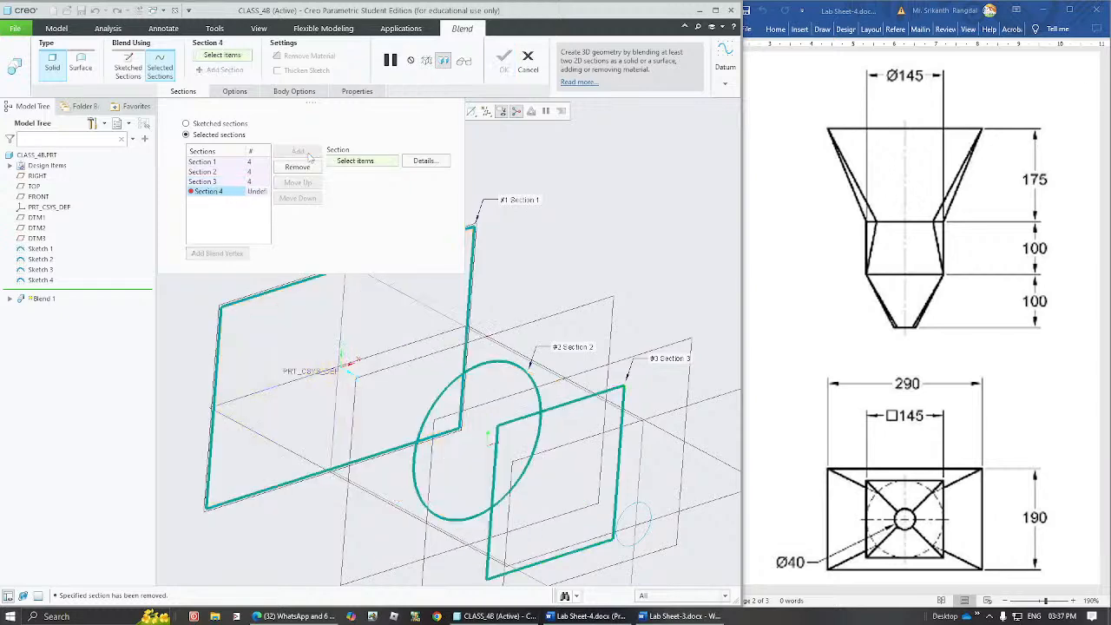
{"action": "left_click", "coordinate": [646, 518]}
{"action": "mouse_move", "coordinate": [575, 461]}
{"action": "middle_mouse_down"}
{"action": "mouse_move", "coordinate": [530, 456]}
{"action": "mouse_move", "coordinate": [599, 458]}
{"action": "mouse_move", "coordinate": [578, 457]}
{"action": "mouse_move", "coordinate": [574, 404]}
{"action": "mouse_move", "coordinate": [564, 473]}
{"action": "middle_mouse_up"}
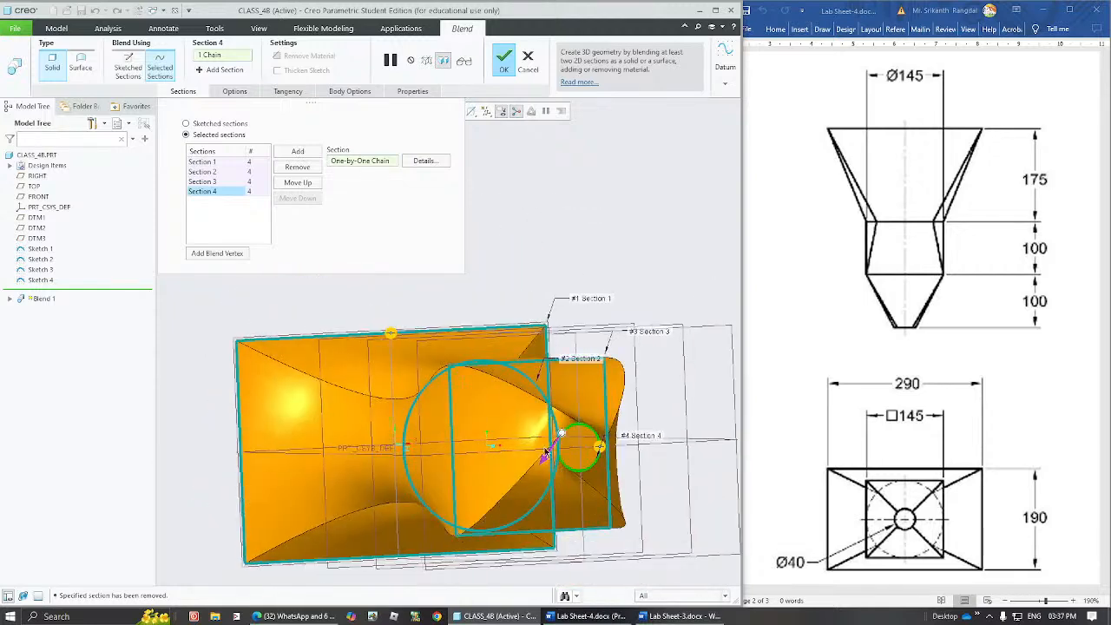
Move the 40 diameter circle section's start point to its lower-left arc division, running counterclockwise, and complete the blend.
{"action": "left_click_drag", "start_coordinate": [560, 454], "coordinate": [562, 465]}
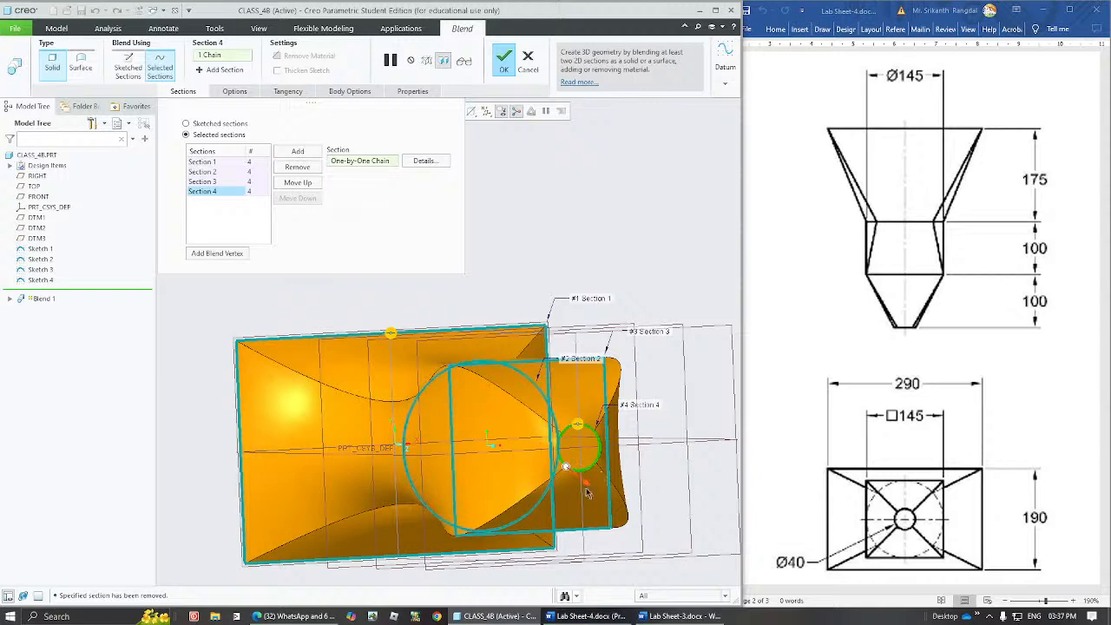
{"action": "middle_click_drag", "start_coordinate": [589, 483], "coordinate": [612, 495]}
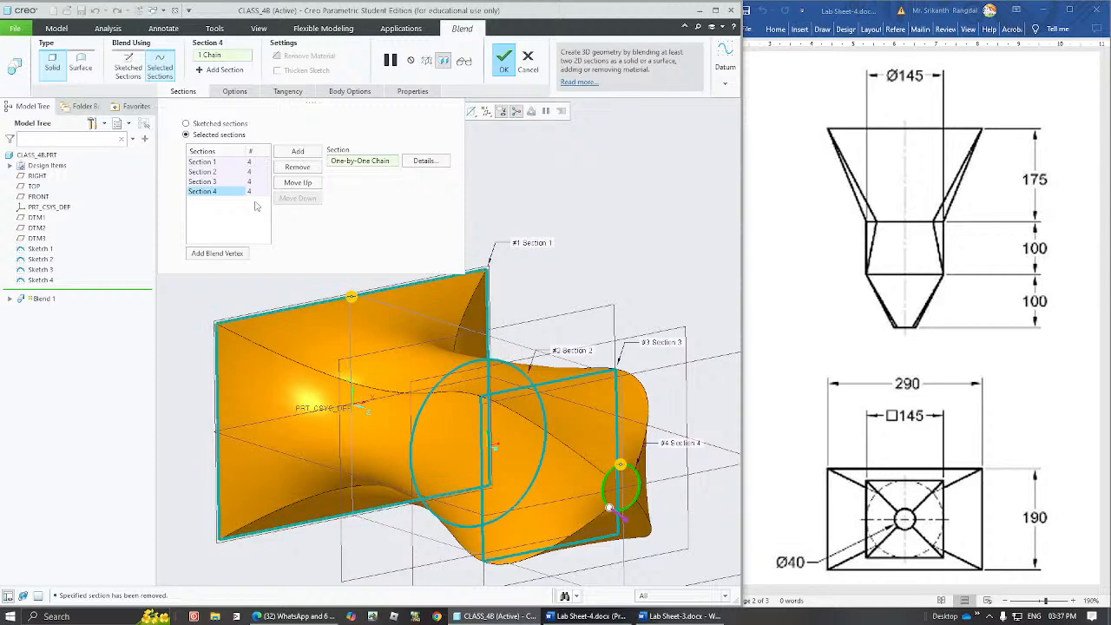
{"action": "left_click", "coordinate": [503, 61]}
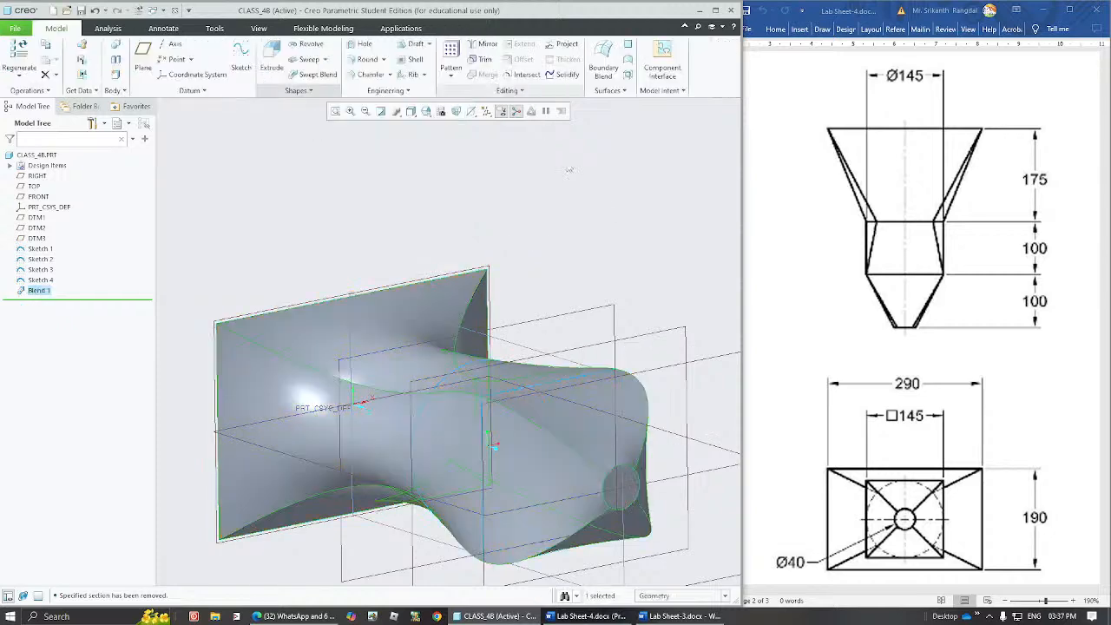
Compare the blend with the lab sheet's pictorial view, and redefine Blend 1 with Straight blended surfaces.
{"action": "middle_click_drag", "start_coordinate": [547, 438], "coordinate": [515, 477]}
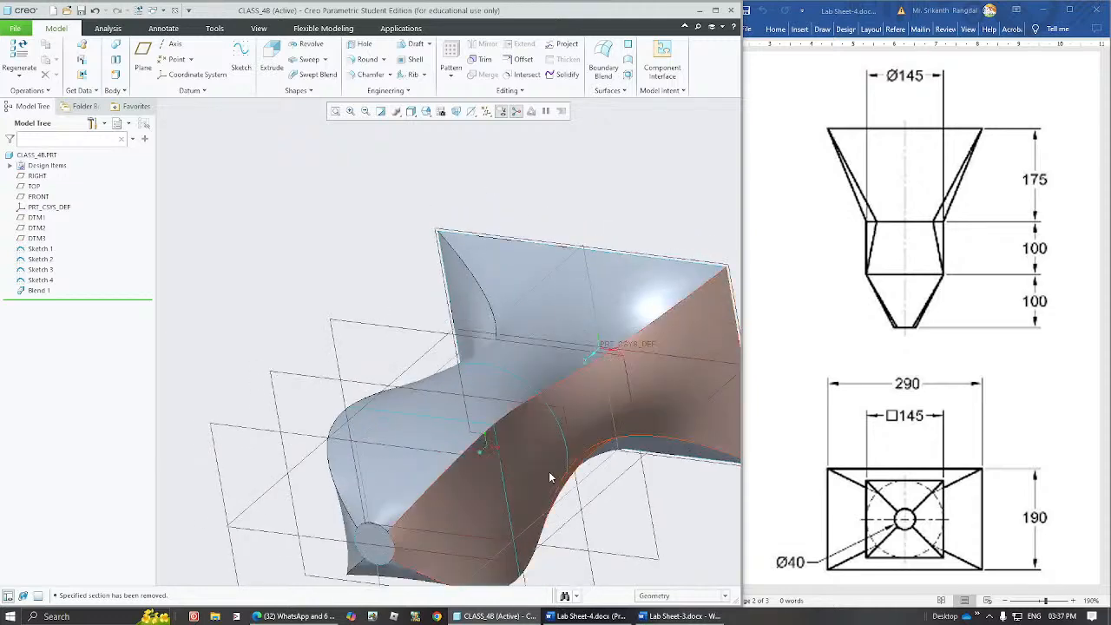
{"action": "middle_click_drag", "start_coordinate": [555, 357], "coordinate": [738, 408]}
{"action": "left_click_drag", "start_coordinate": [1104, 276], "coordinate": [1104, 331]}
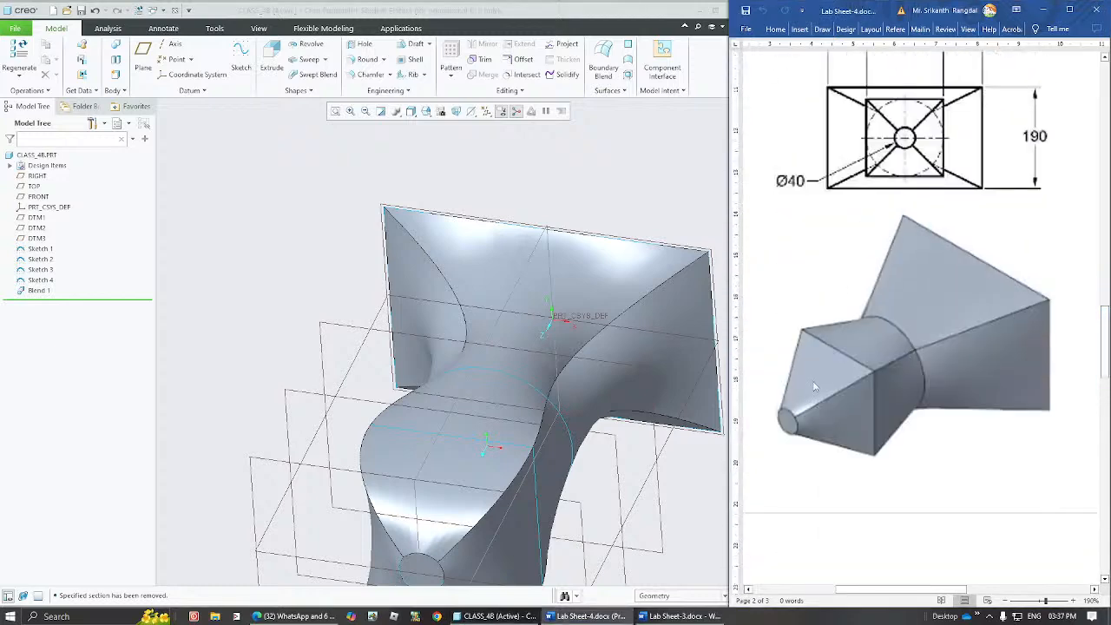
{"action": "middle_click_drag", "start_coordinate": [515, 385], "coordinate": [545, 390]}
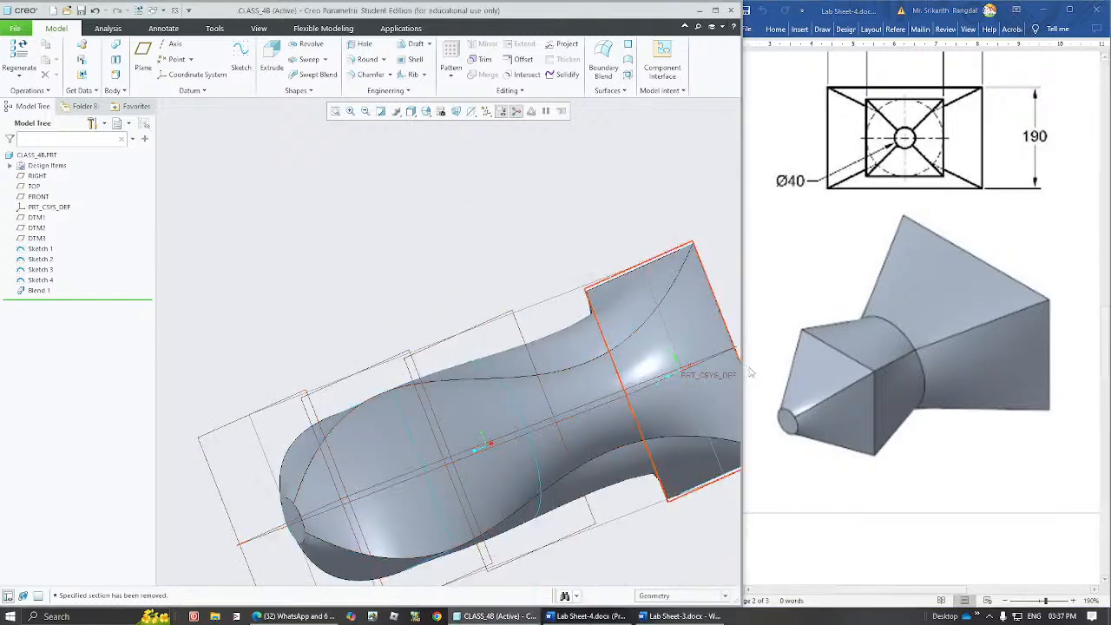
{"action": "left_click", "coordinate": [38, 291]}
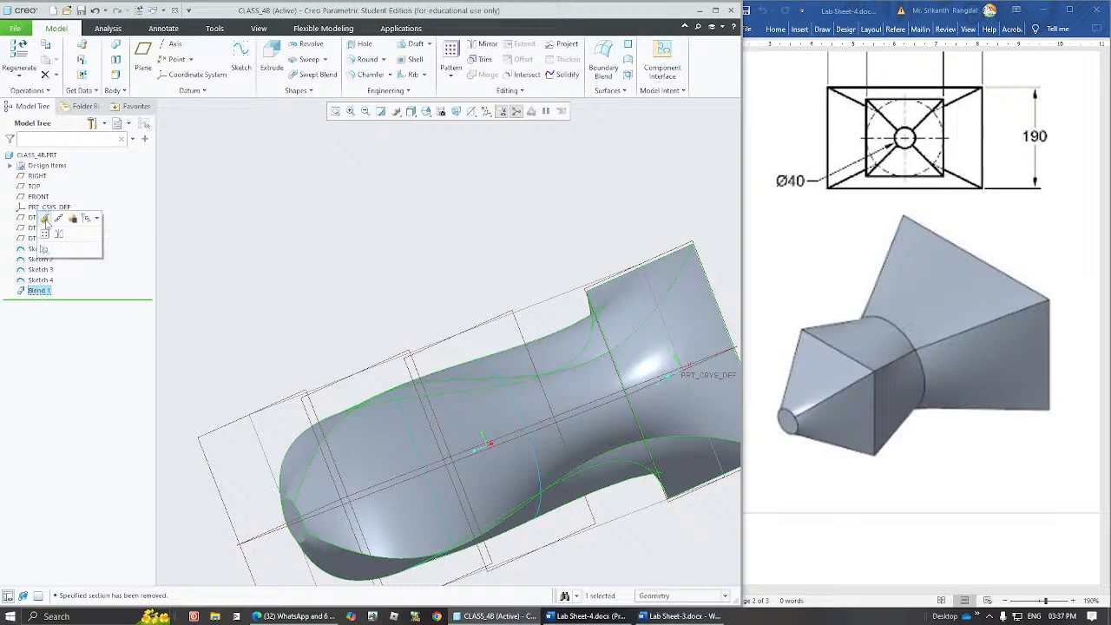
{"action": "middle_click_drag", "start_coordinate": [361, 311], "coordinate": [462, 321]}
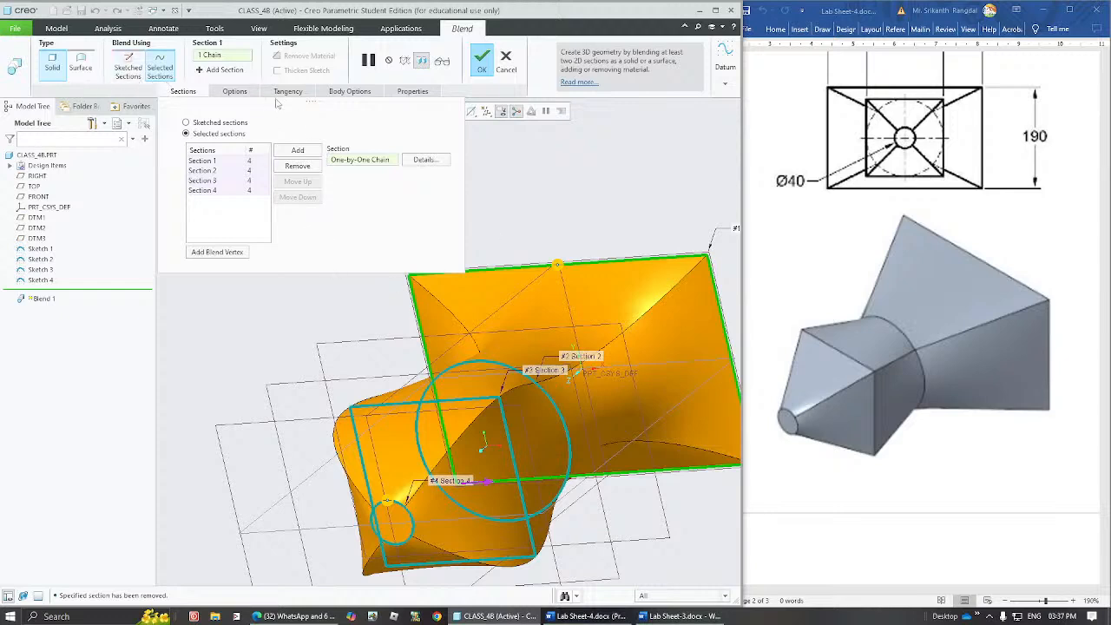
{"action": "left_click", "coordinate": [288, 91]}
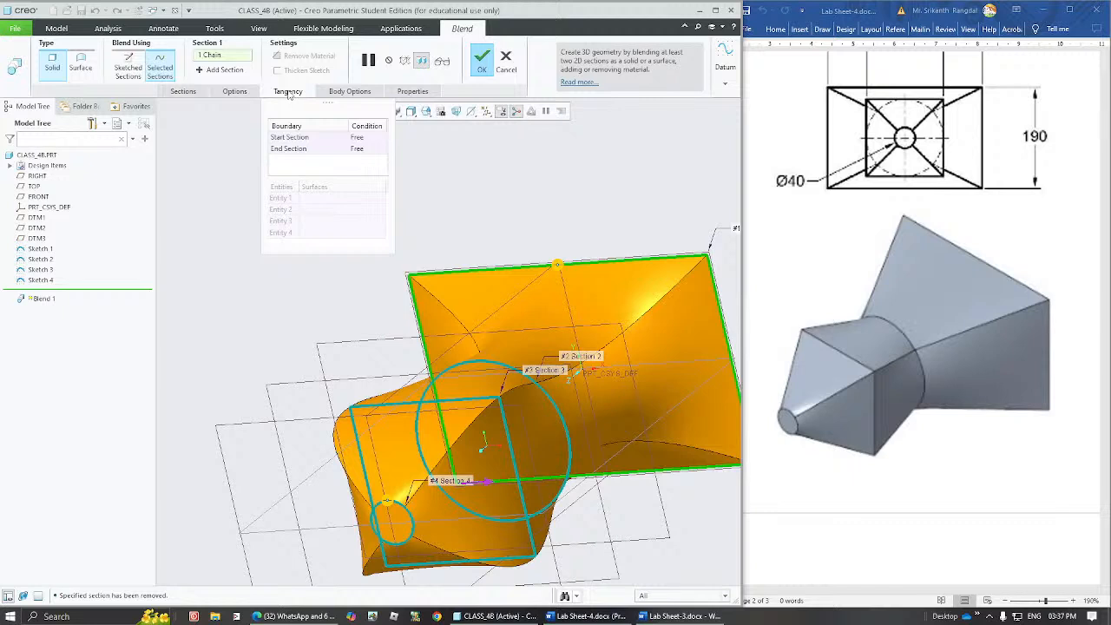
{"action": "left_click", "coordinate": [250, 92]}
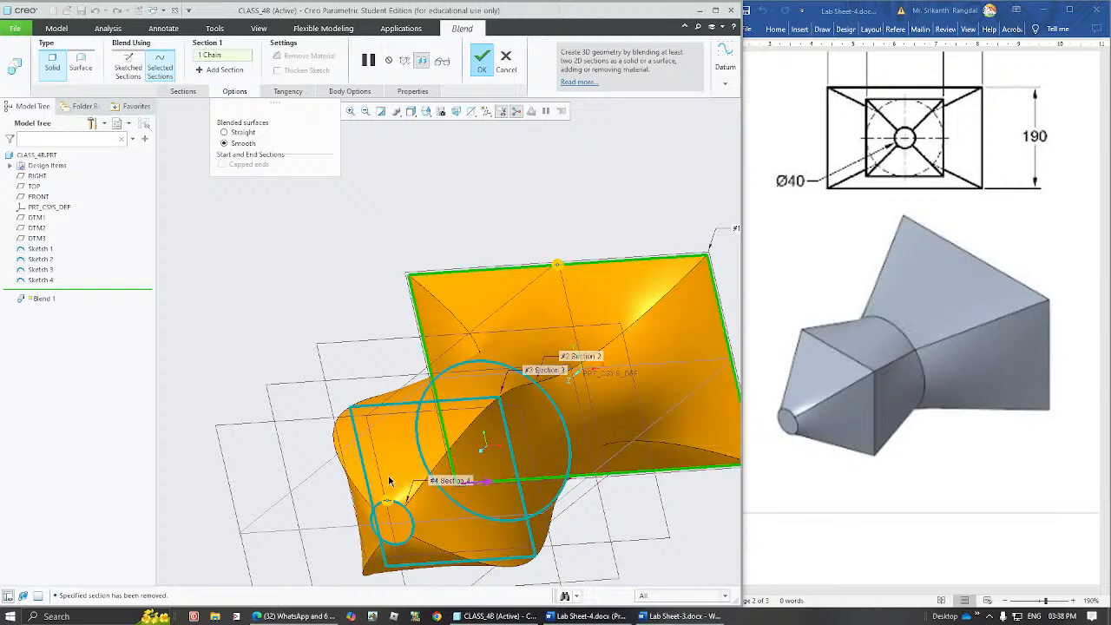
{"action": "left_click", "coordinate": [236, 132]}
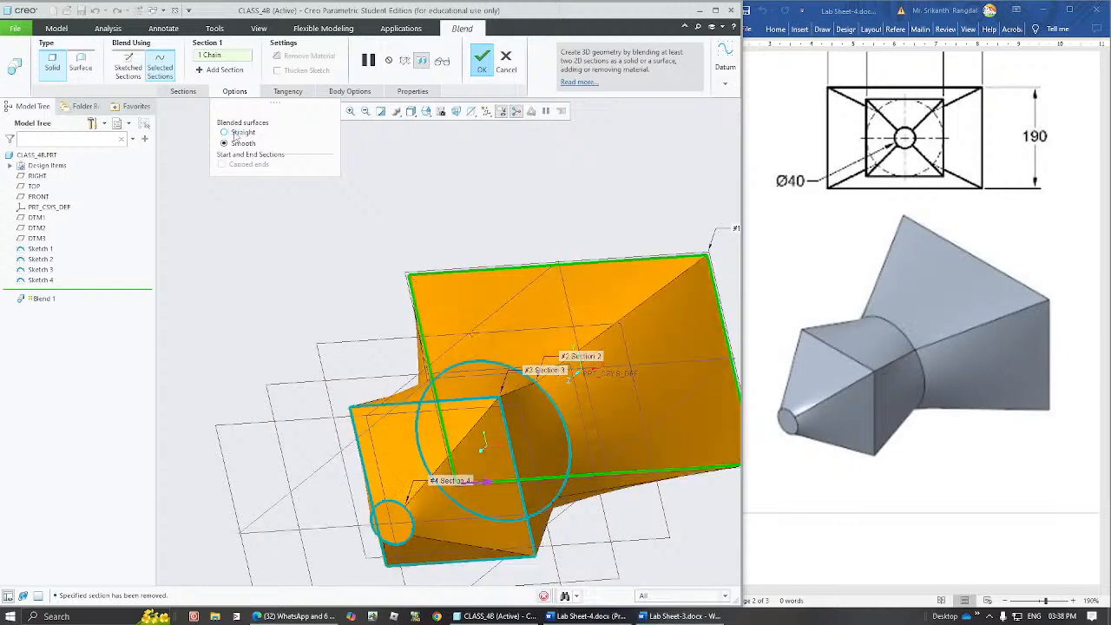
{"action": "middle_click_drag", "start_coordinate": [560, 363], "coordinate": [569, 315]}
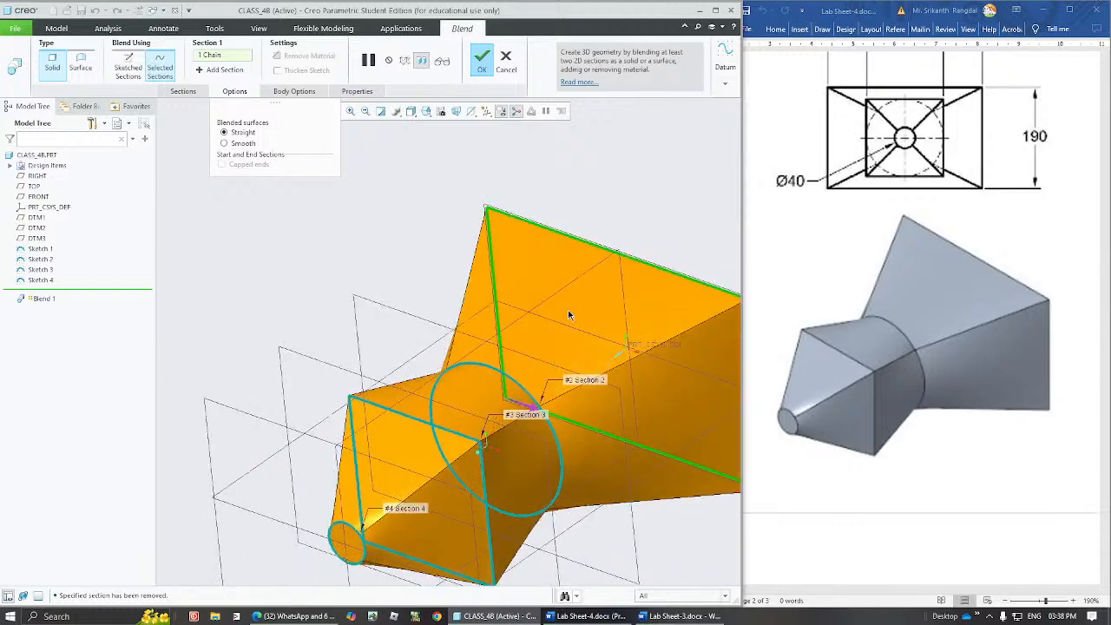
{"action": "left_click", "coordinate": [482, 61]}
Fit the whole part in the view, hide all datum features and clear the selection.
{"action": "mouse_move", "coordinate": [556, 393]}
{"action": "middle_mouse_down"}
{"action": "mouse_move", "coordinate": [579, 409]}
{"action": "mouse_move", "coordinate": [546, 399]}
{"action": "middle_mouse_up"}
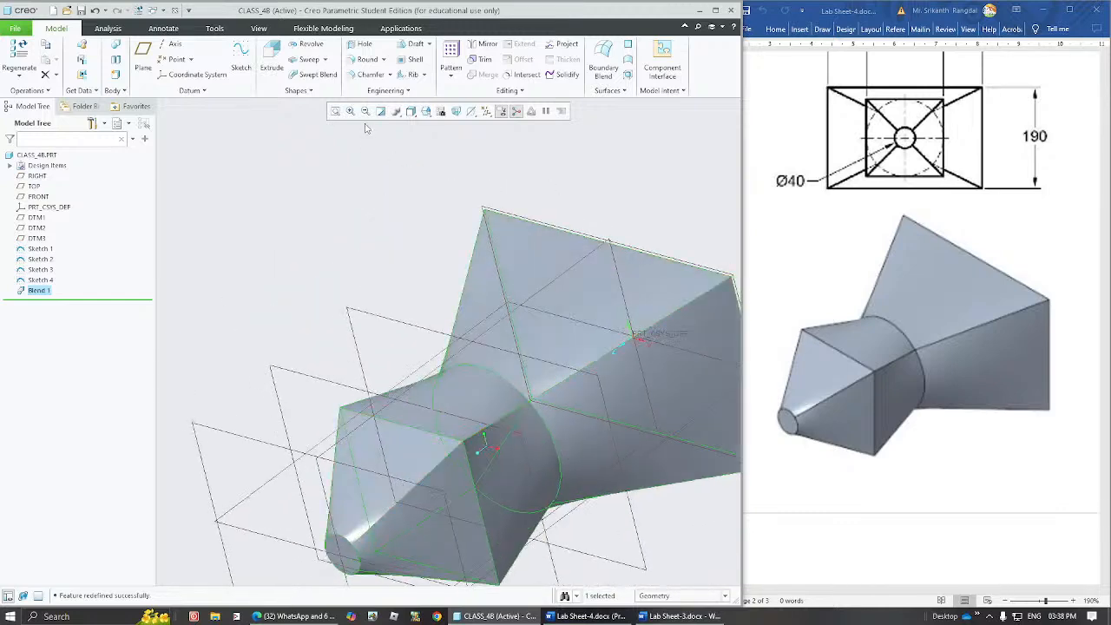
{"action": "left_click", "coordinate": [335, 111]}
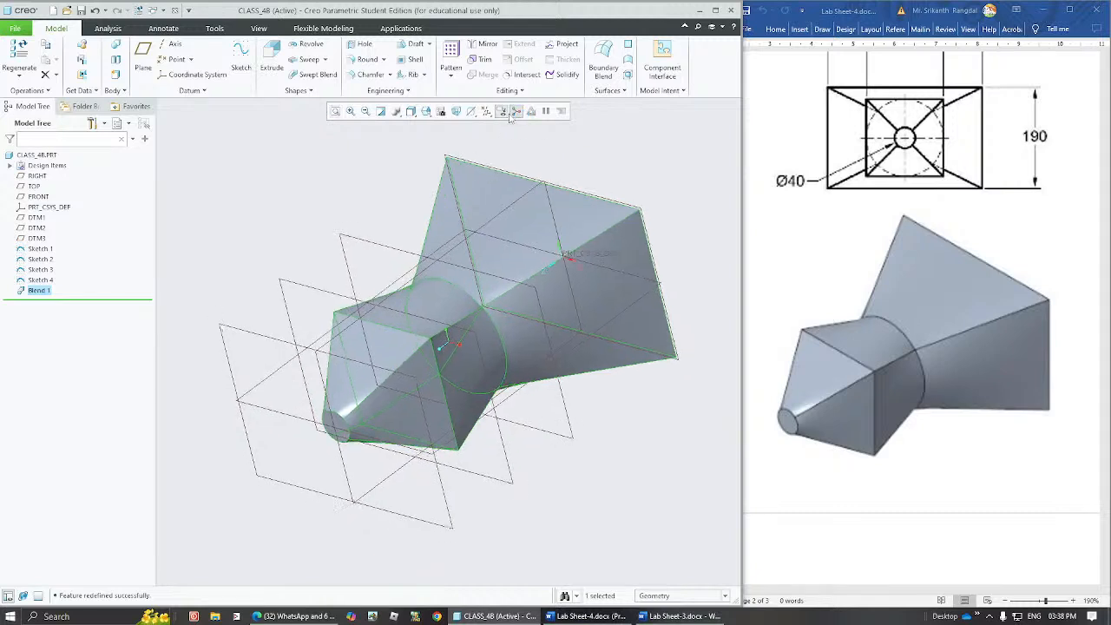
{"action": "left_click", "coordinate": [514, 112]}
{"action": "left_click", "coordinate": [521, 127]}
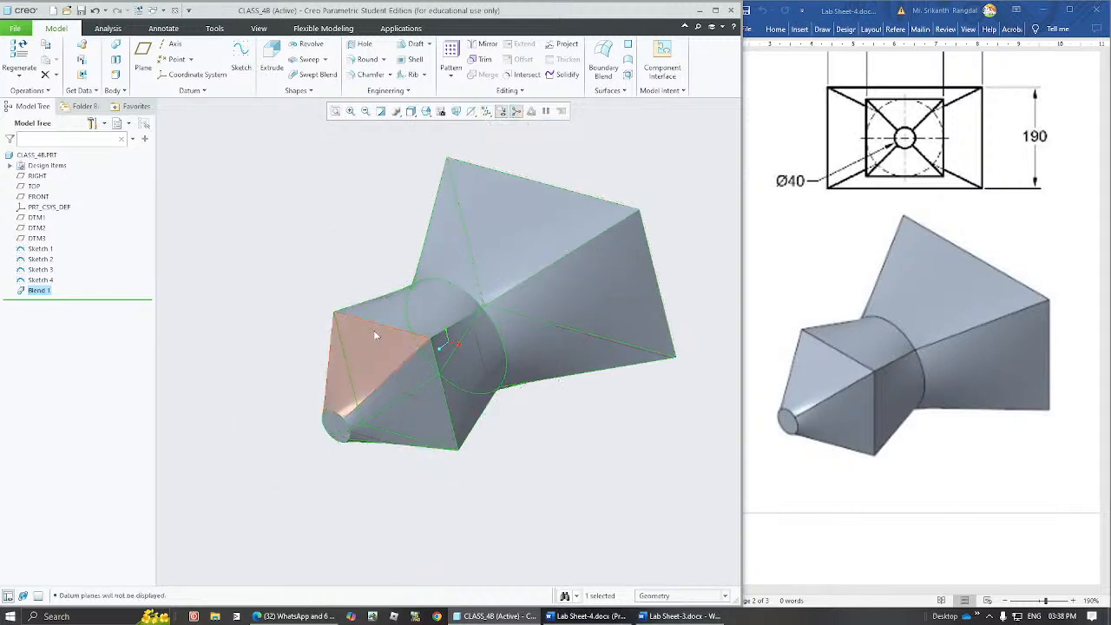
{"action": "left_click", "coordinate": [615, 373]}
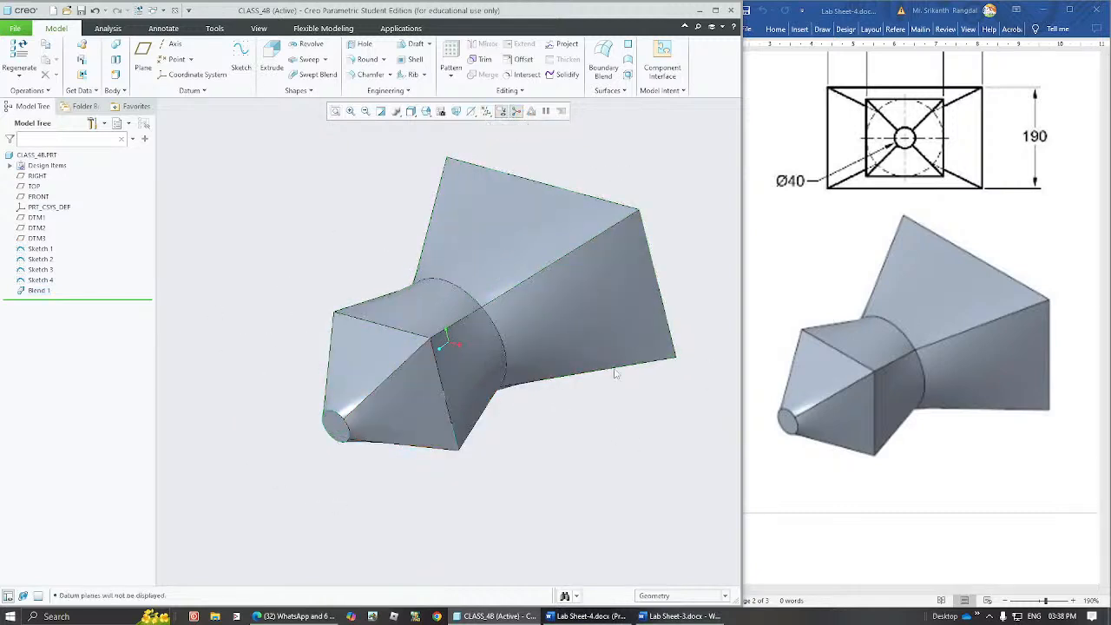